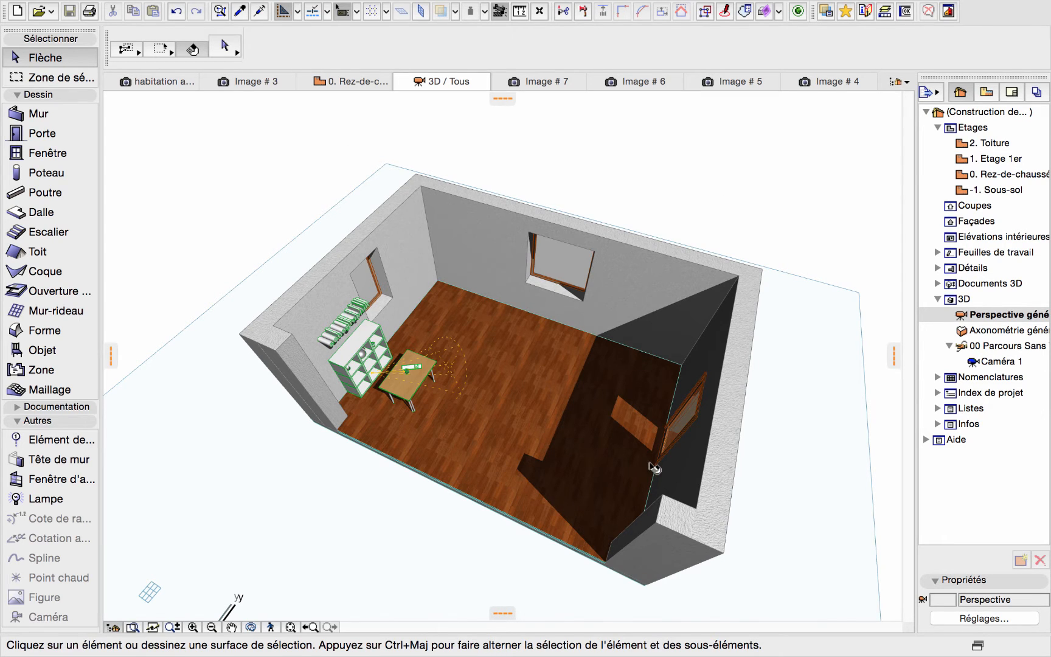
- Delete the existing camera from the ground-floor plan (0. Rez-de-chaussée)
{"action": "left_click", "coordinate": [349, 79]}
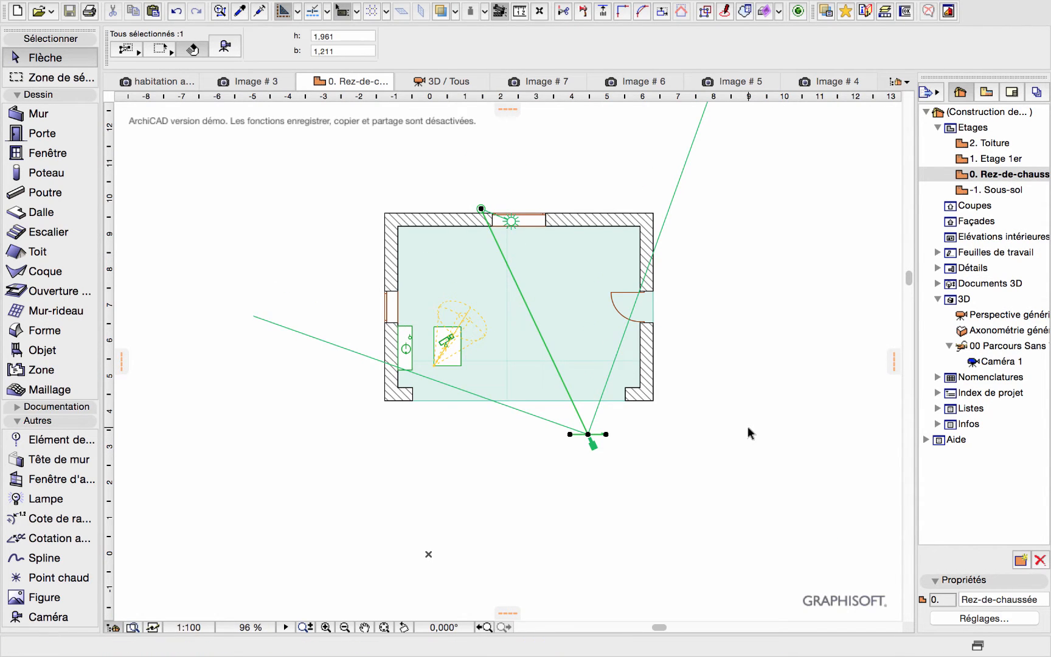
{"action": "key", "text": "Delete"}
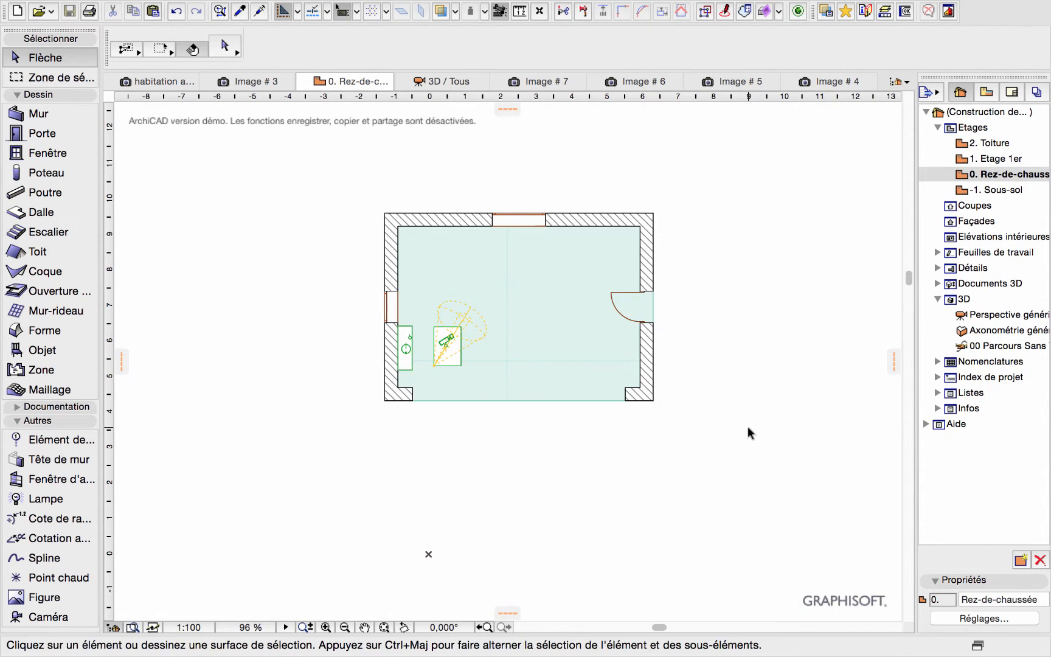
{"action": "scroll", "coordinate": [468, 205], "scroll_direction": "up", "scroll_amount": 2}
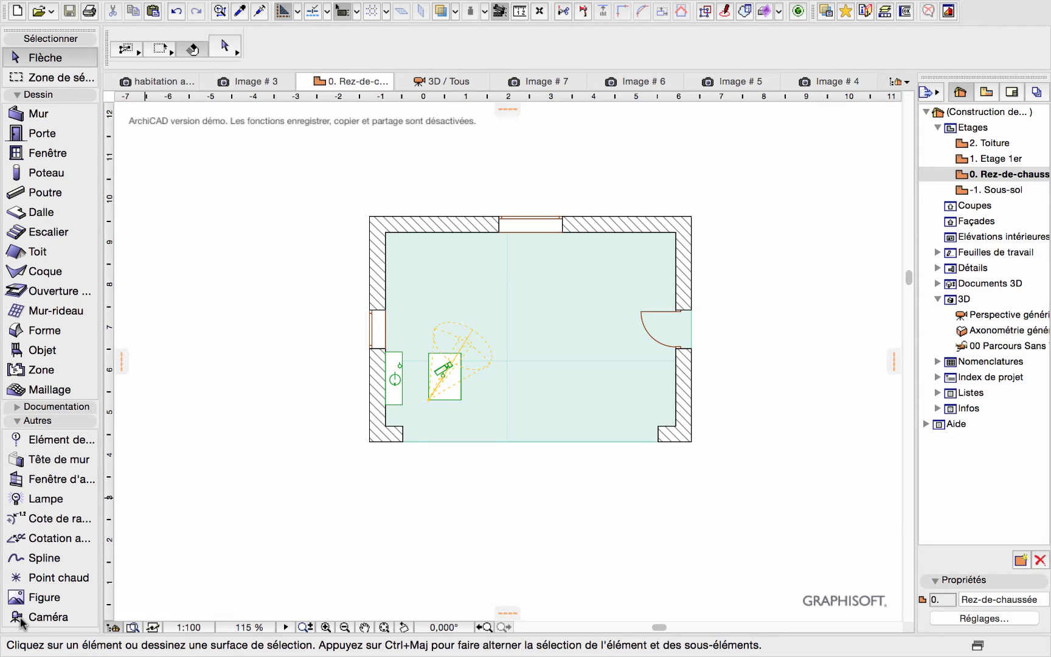
- Place a new camera outside the room's open side on the plan, aimed straight at the middle of the room
{"action": "left_click", "coordinate": [17, 421]}
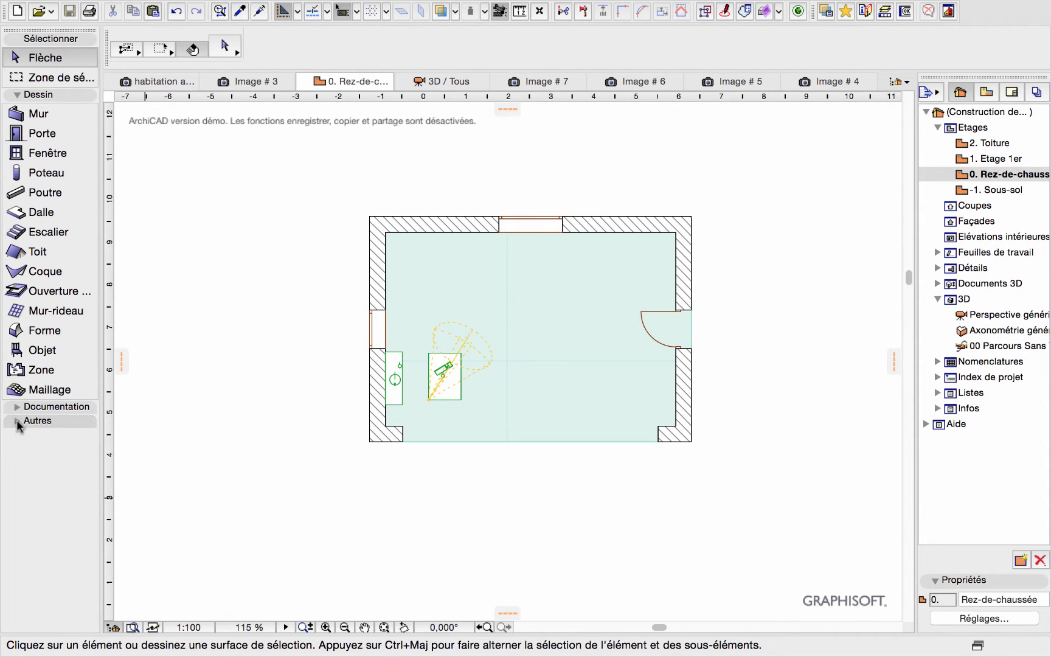
{"action": "left_click", "coordinate": [18, 95]}
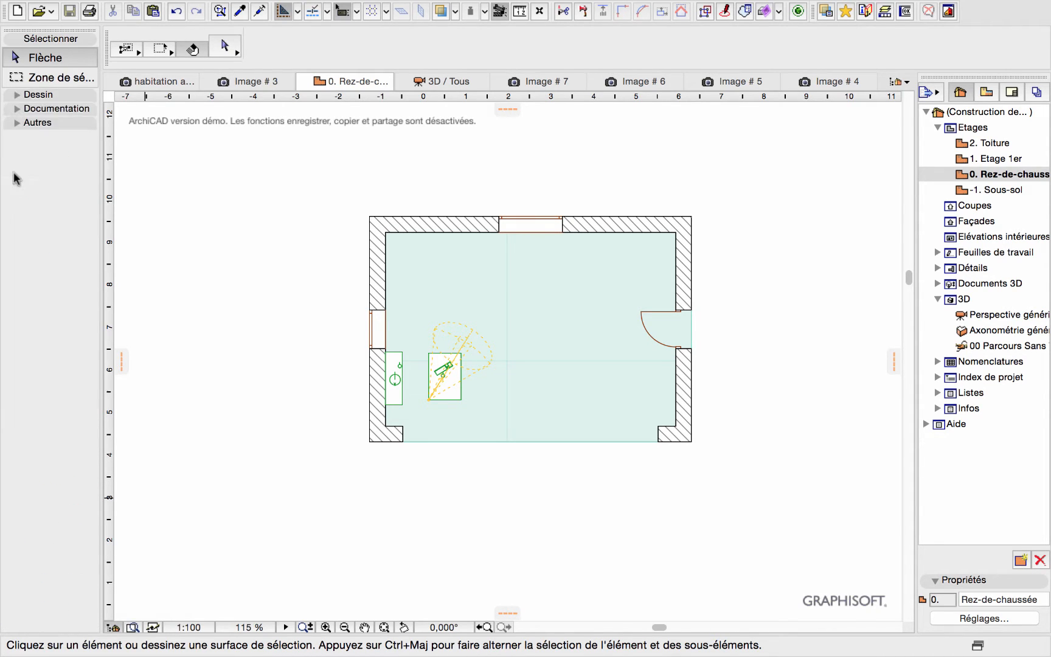
{"action": "left_click", "coordinate": [17, 122]}
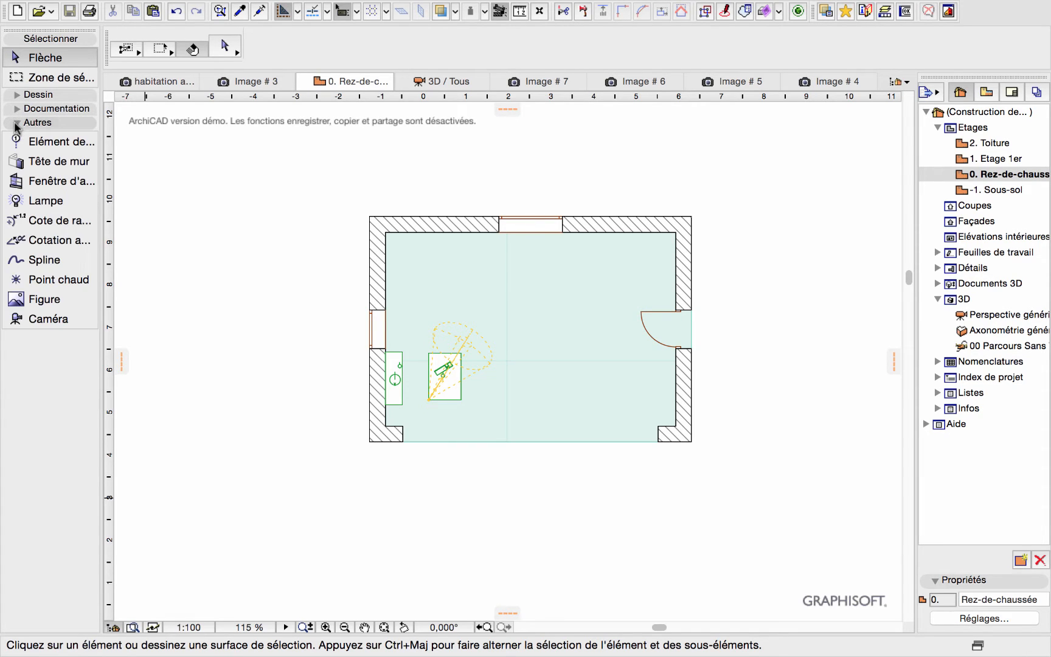
{"action": "left_click", "coordinate": [45, 319]}
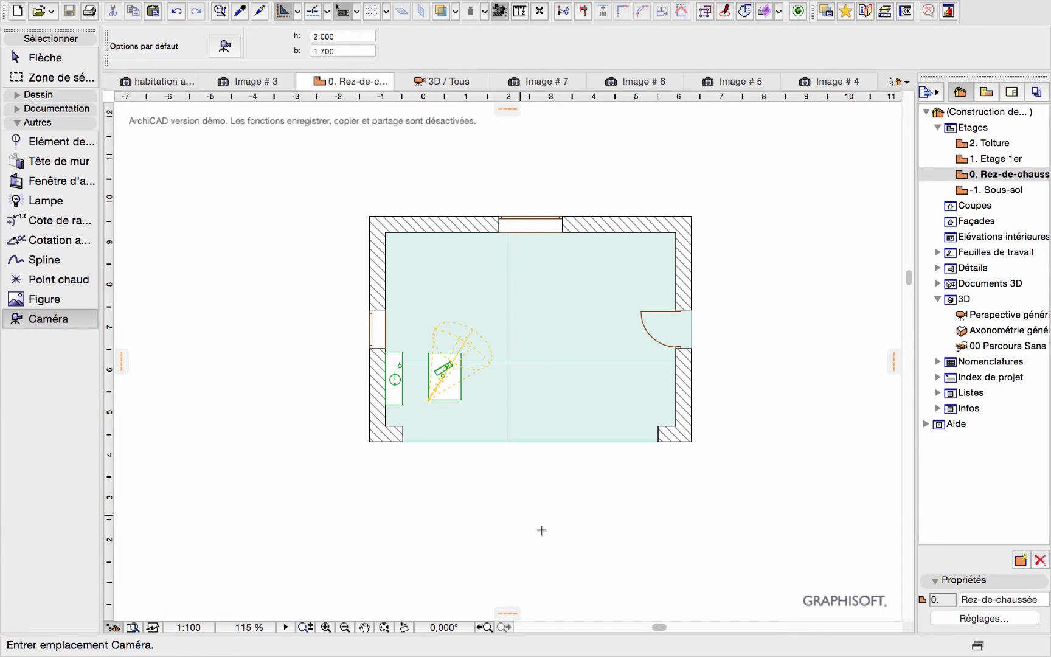
{"action": "left_click", "coordinate": [531, 583]}
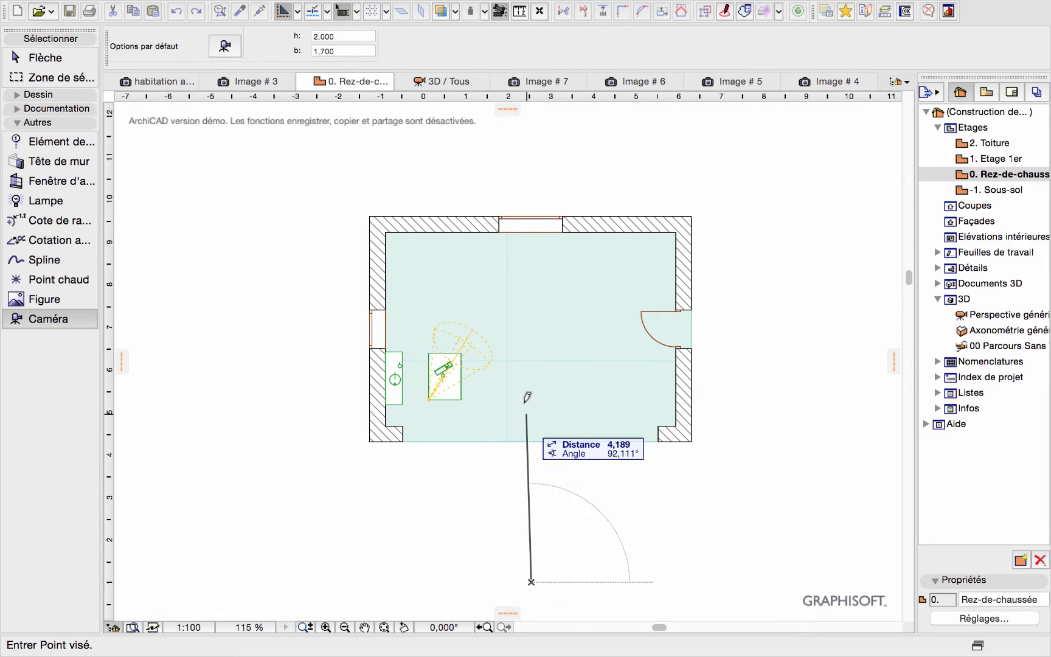
{"action": "left_click", "coordinate": [533, 349]}
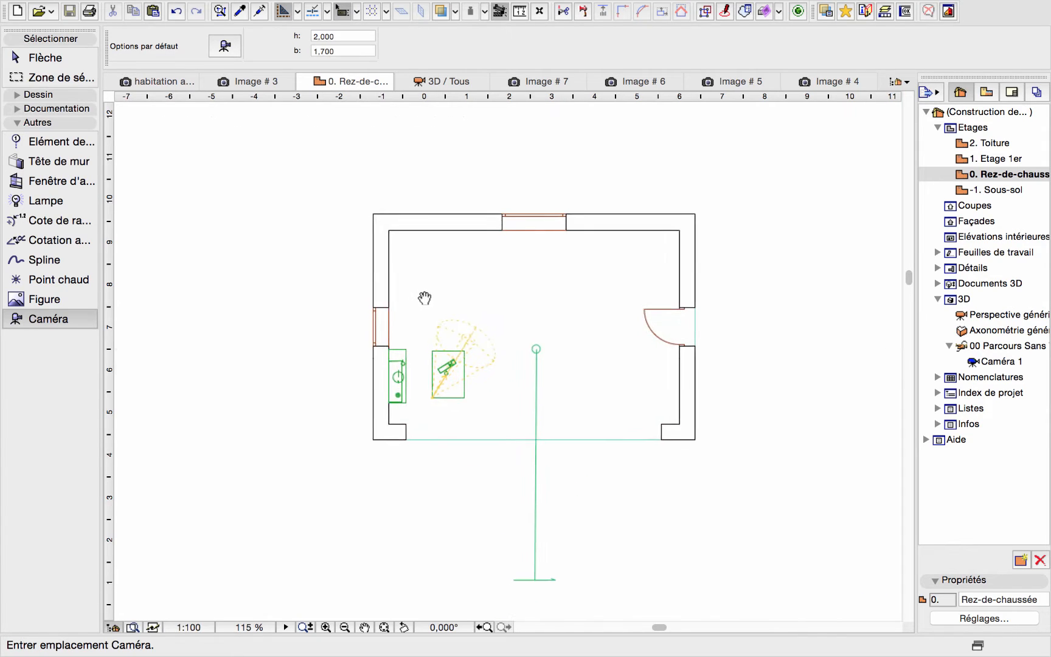
{"action": "scroll", "coordinate": [420, 240], "scroll_direction": "down", "scroll_amount": 3}
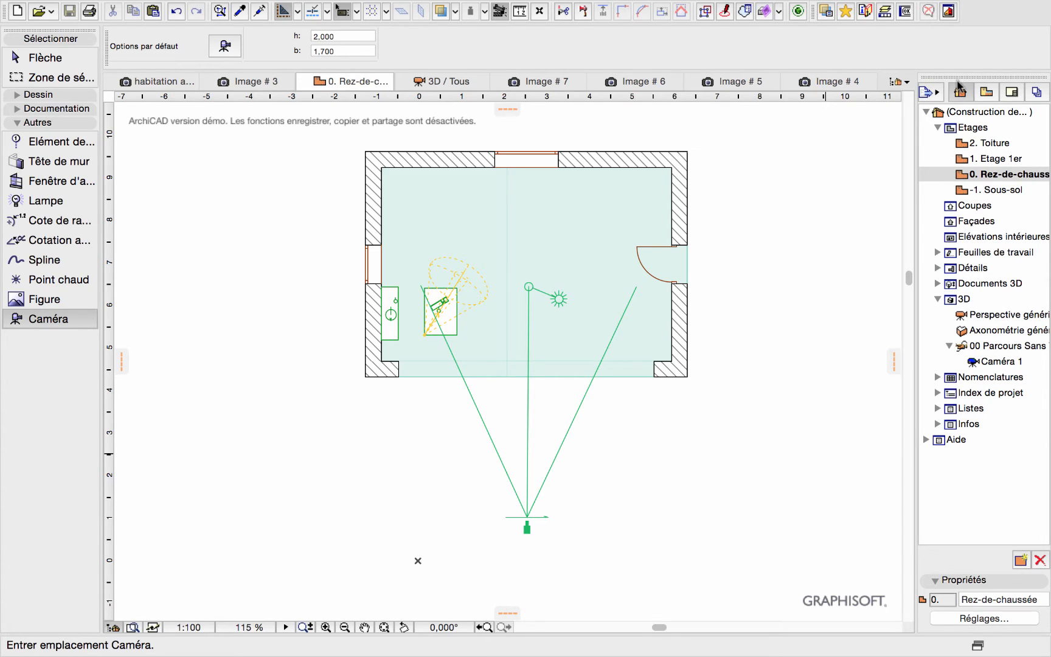
- Open the 3D view of Caméra 1 from the untitled path 00 Parcours Sans Titre
{"action": "left_click", "coordinate": [994, 349]}
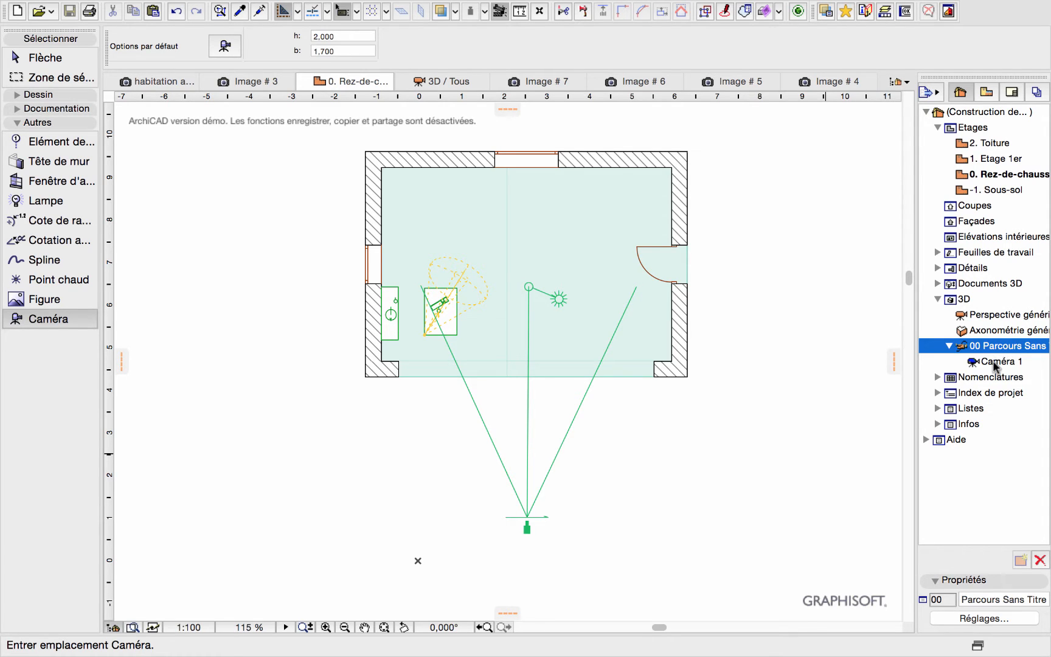
{"action": "left_click", "coordinate": [995, 363]}
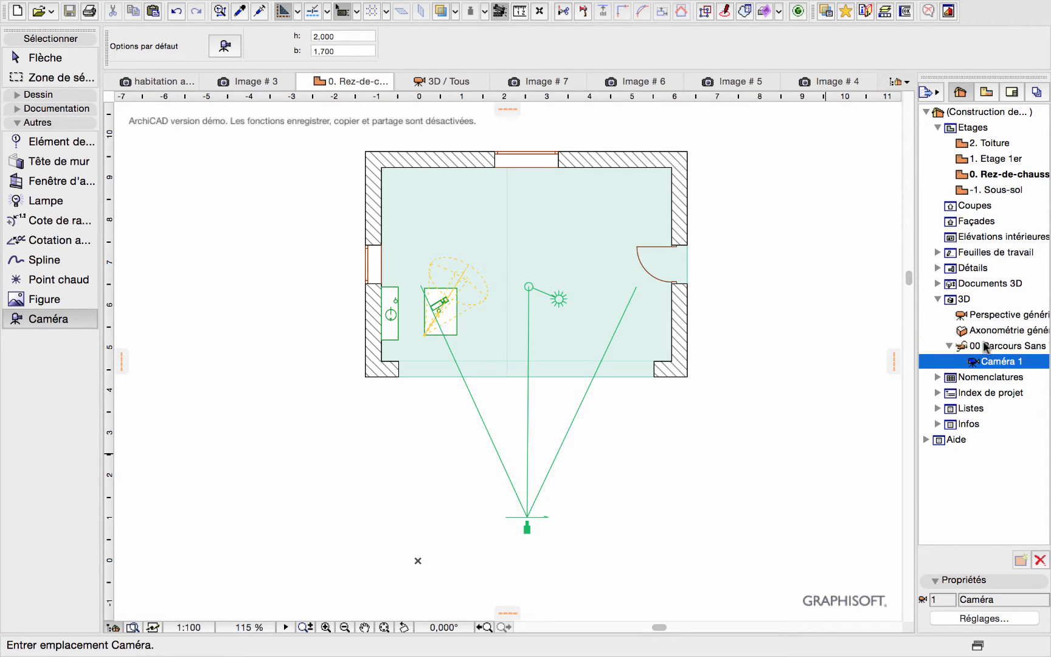
{"action": "left_click", "coordinate": [986, 346]}
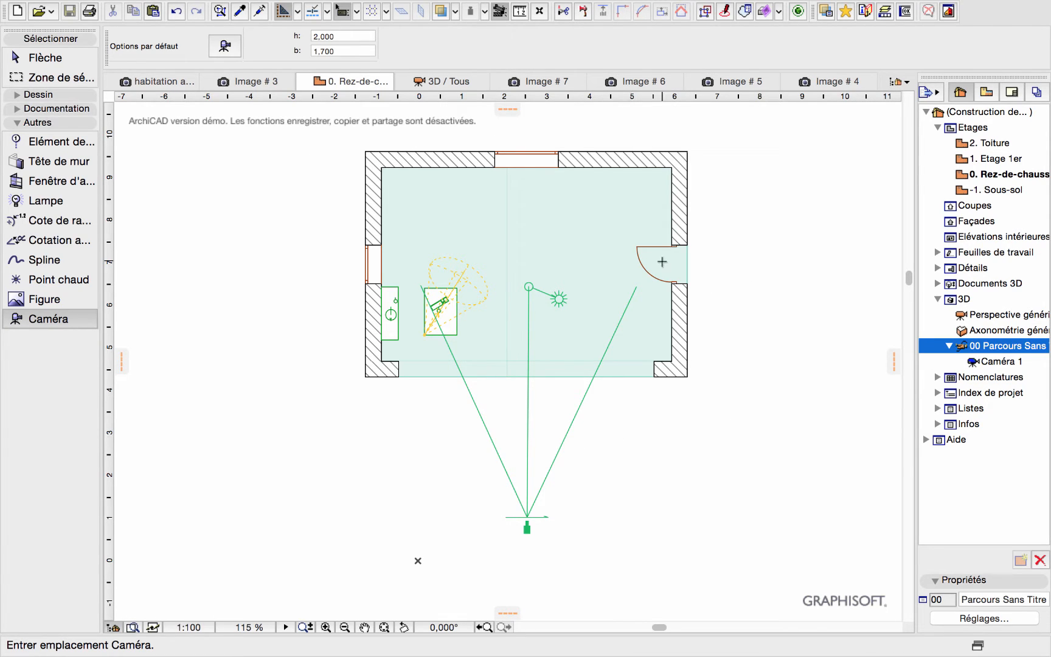
{"action": "left_click", "coordinate": [998, 364]}
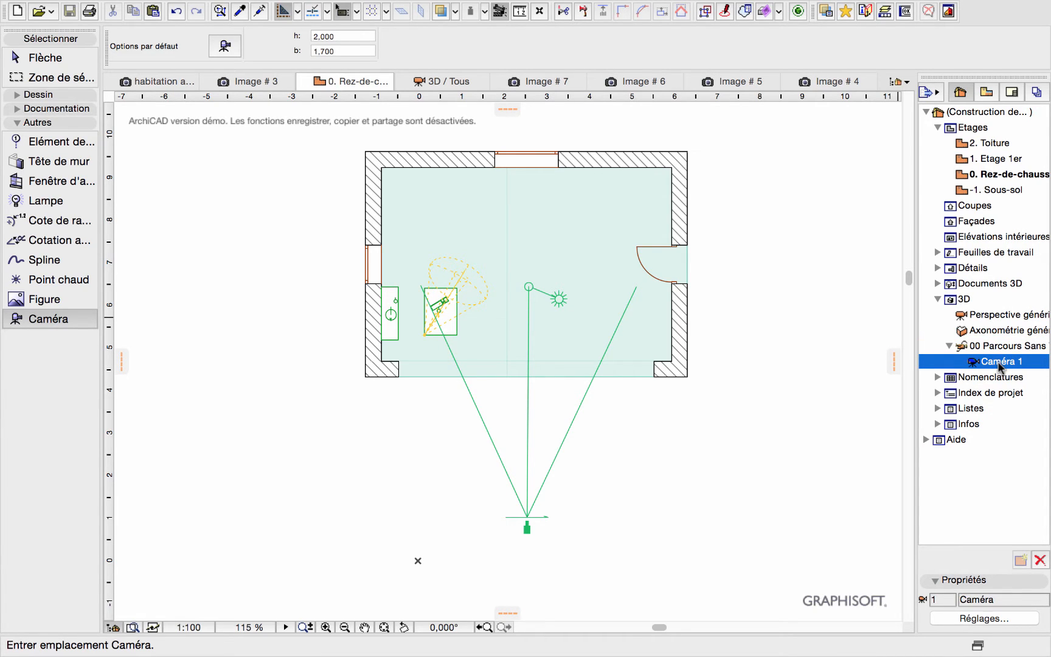
{"action": "double_click", "coordinate": [998, 364]}
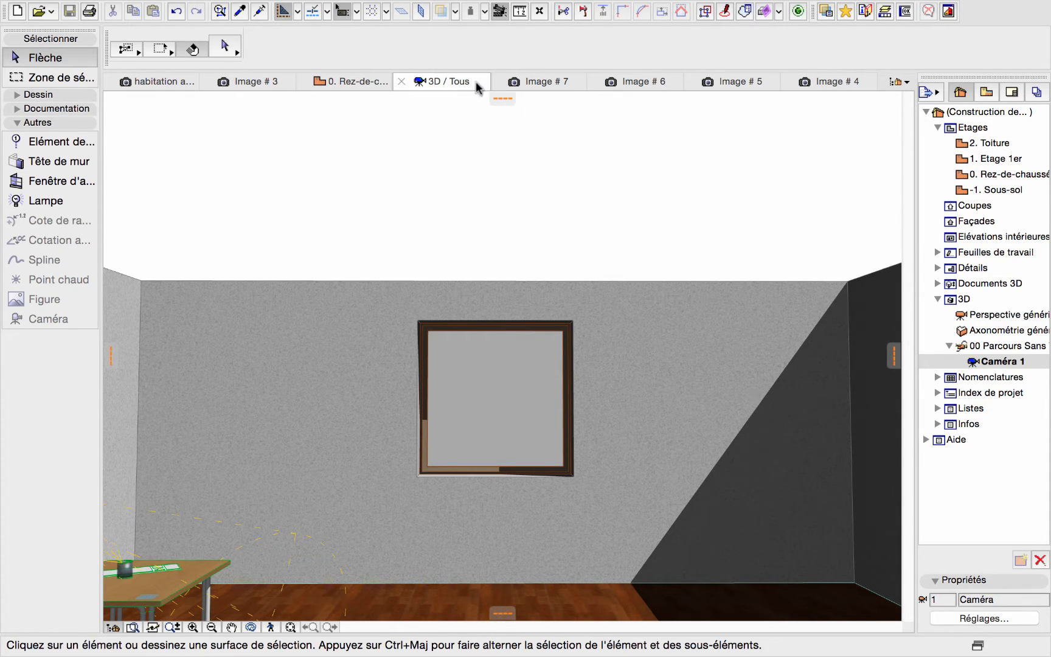
- Display the Visualisation 3D toolbar
{"action": "mouse_move", "coordinate": [526, 6]}
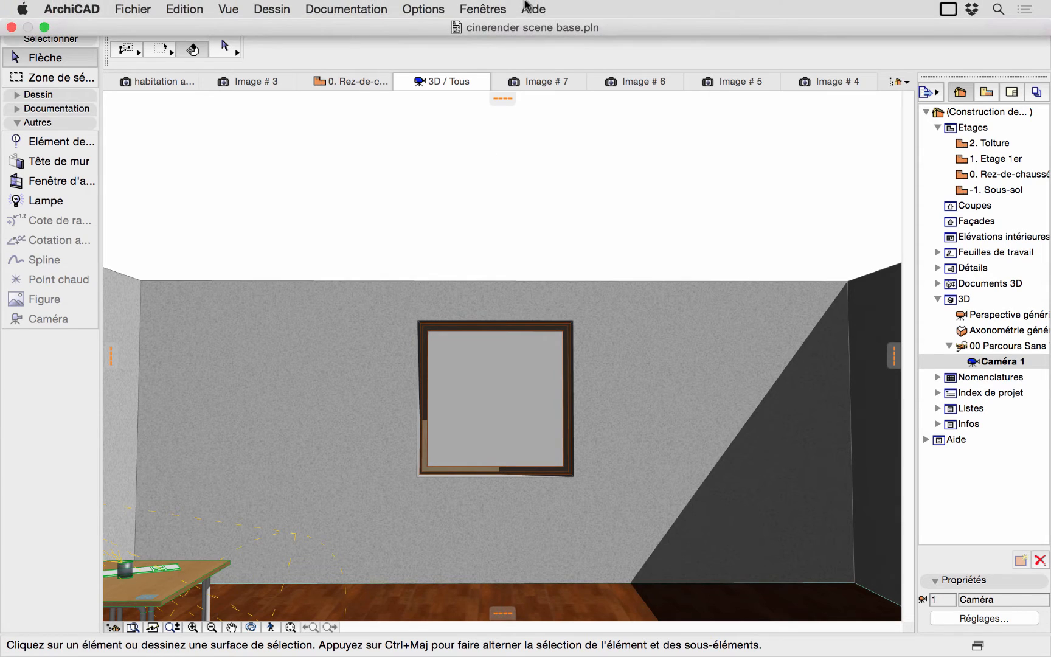
{"action": "left_click", "coordinate": [485, 8]}
{"action": "mouse_move", "coordinate": [494, 181]}
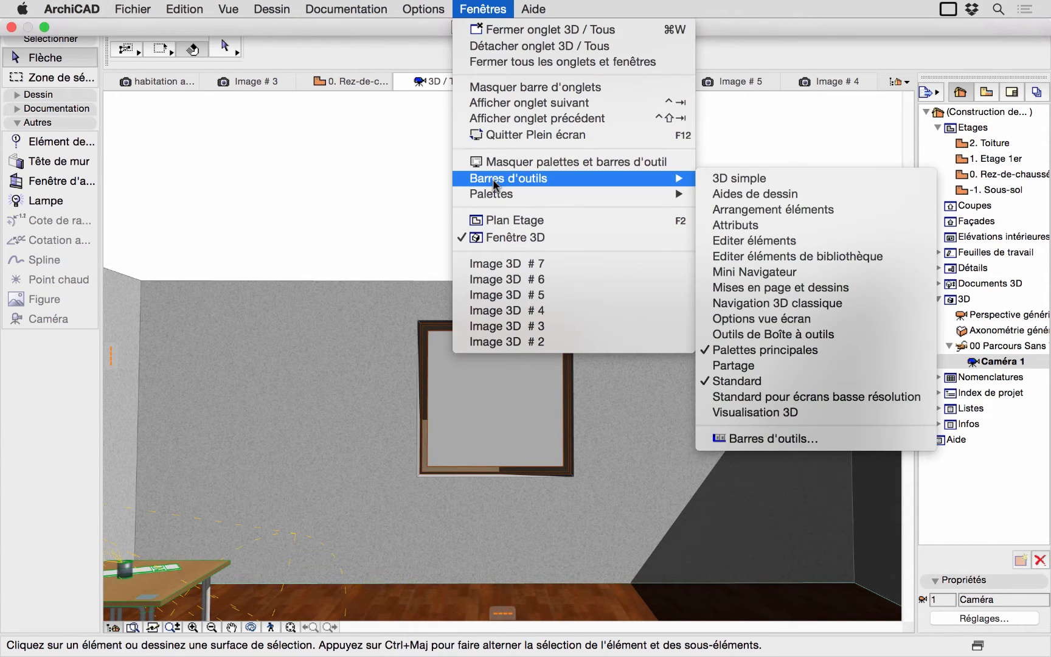
{"action": "left_click", "coordinate": [754, 414]}
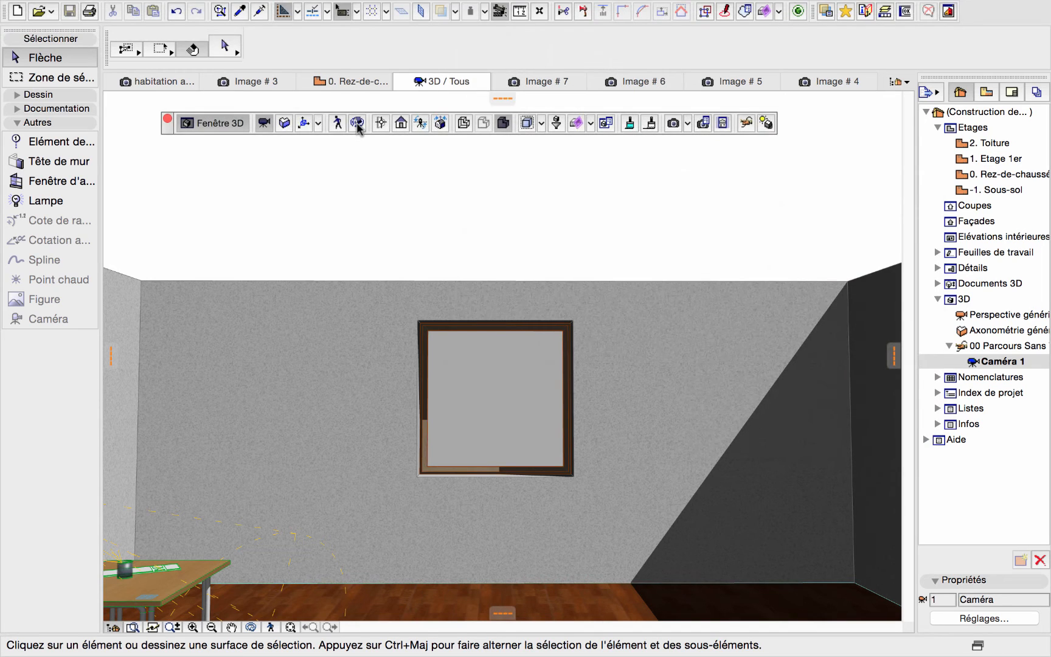
- Orbit the 3D view to a raised, oblique look at the window wall and table, and update Caméra 1 to the current view
{"action": "left_click", "coordinate": [356, 122]}
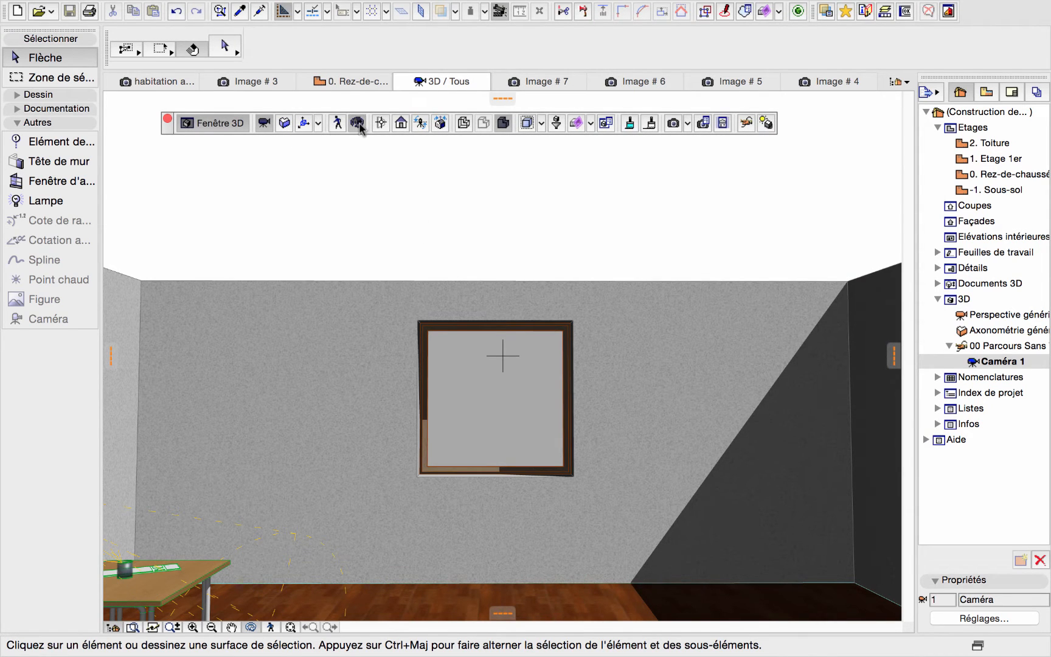
{"action": "mouse_move", "coordinate": [556, 375]}
{"action": "left_mouse_down"}
{"action": "mouse_move", "coordinate": [514, 400]}
{"action": "mouse_move", "coordinate": [408, 413]}
{"action": "mouse_move", "coordinate": [468, 422]}
{"action": "mouse_move", "coordinate": [407, 445]}
{"action": "left_mouse_up"}
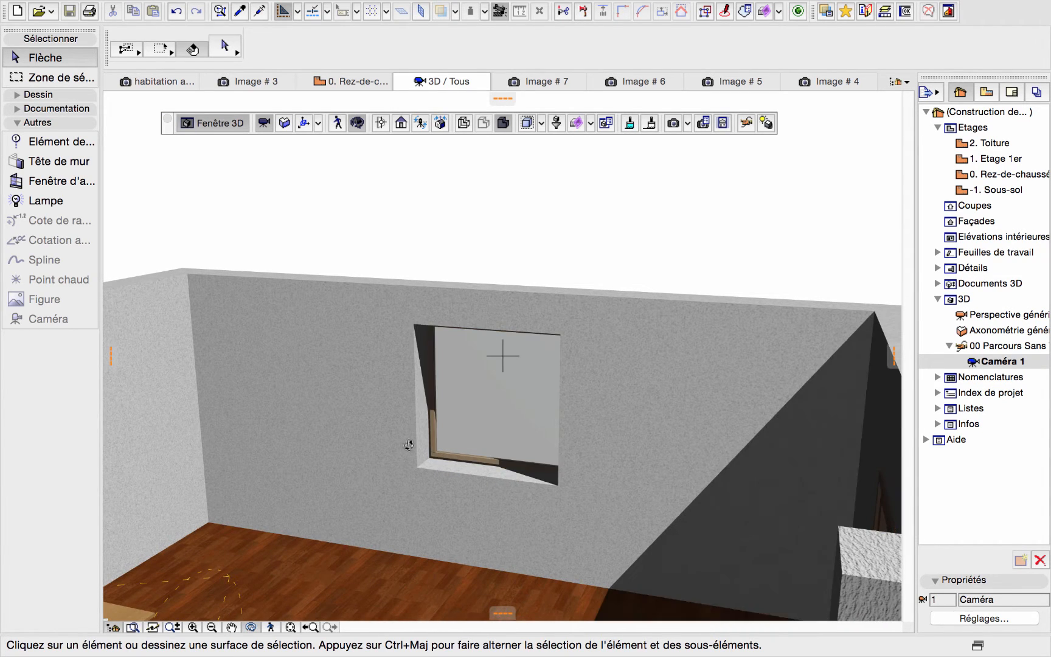
{"action": "middle_click_drag", "start_coordinate": [409, 445], "coordinate": [454, 330]}
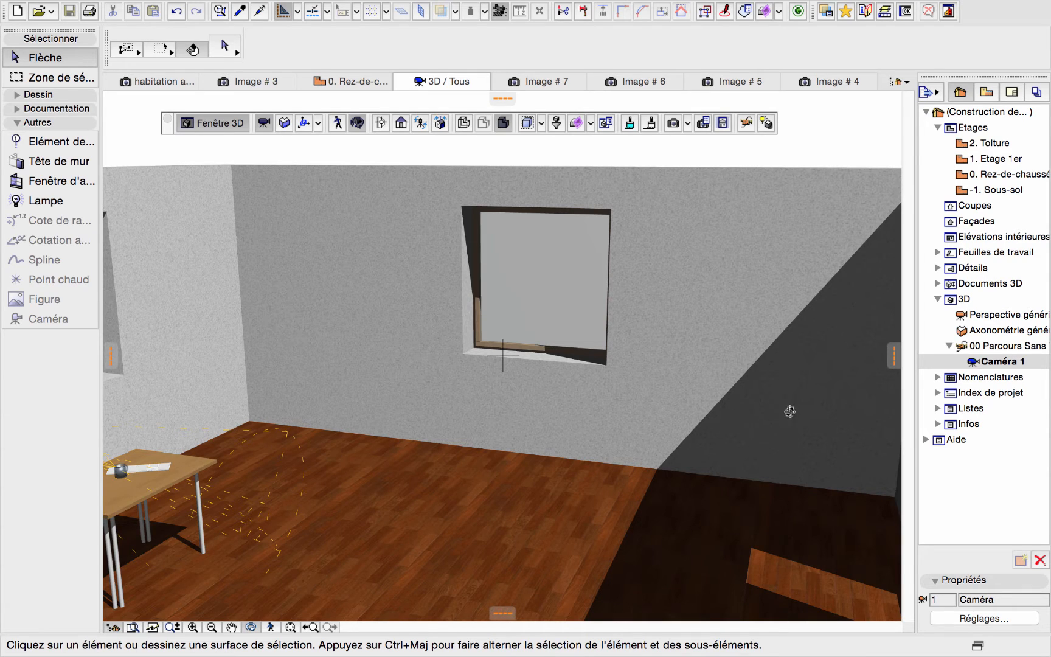
{"action": "right_click", "coordinate": [1004, 366]}
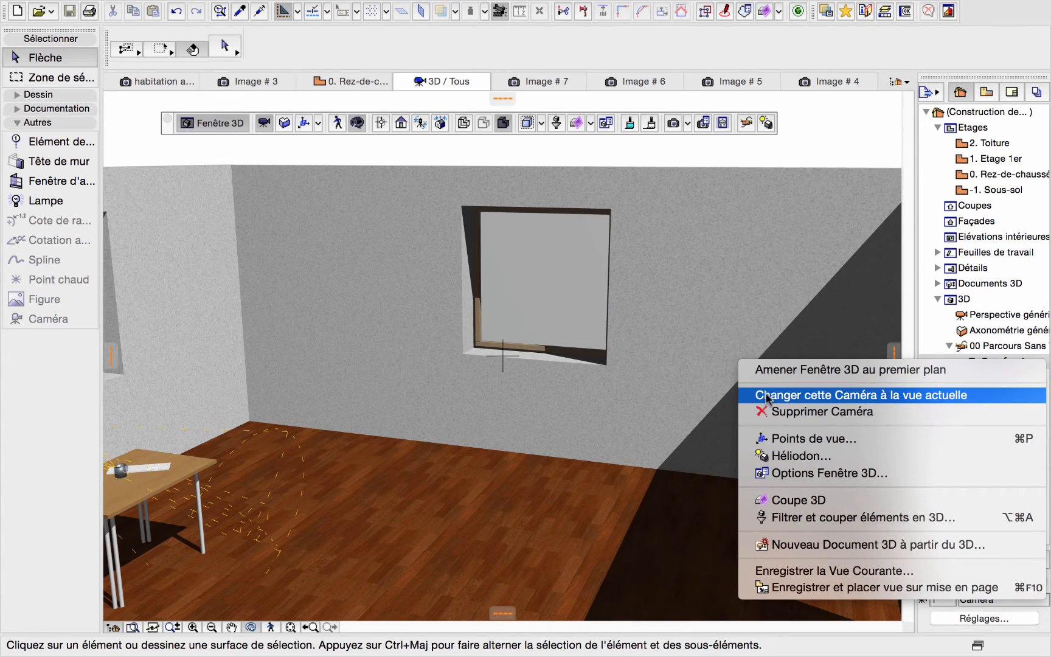
{"action": "left_click", "coordinate": [887, 396]}
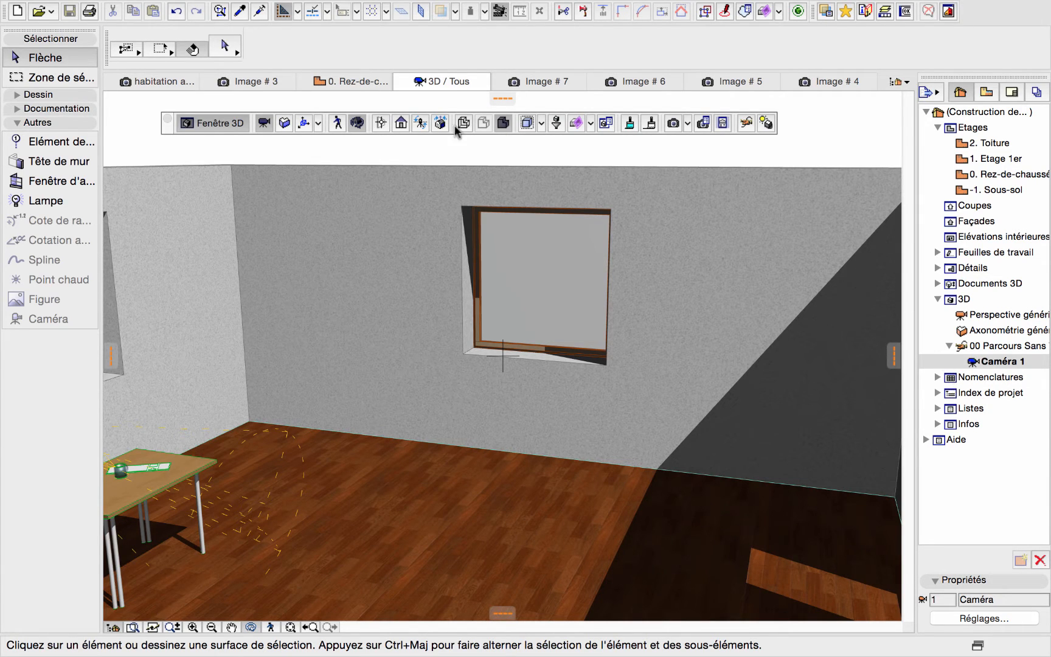
- Open the options of Caméra 1 from the ground-floor plan and set its camera height (Z Caméra) to 1,7
{"action": "double_click", "coordinate": [997, 175]}
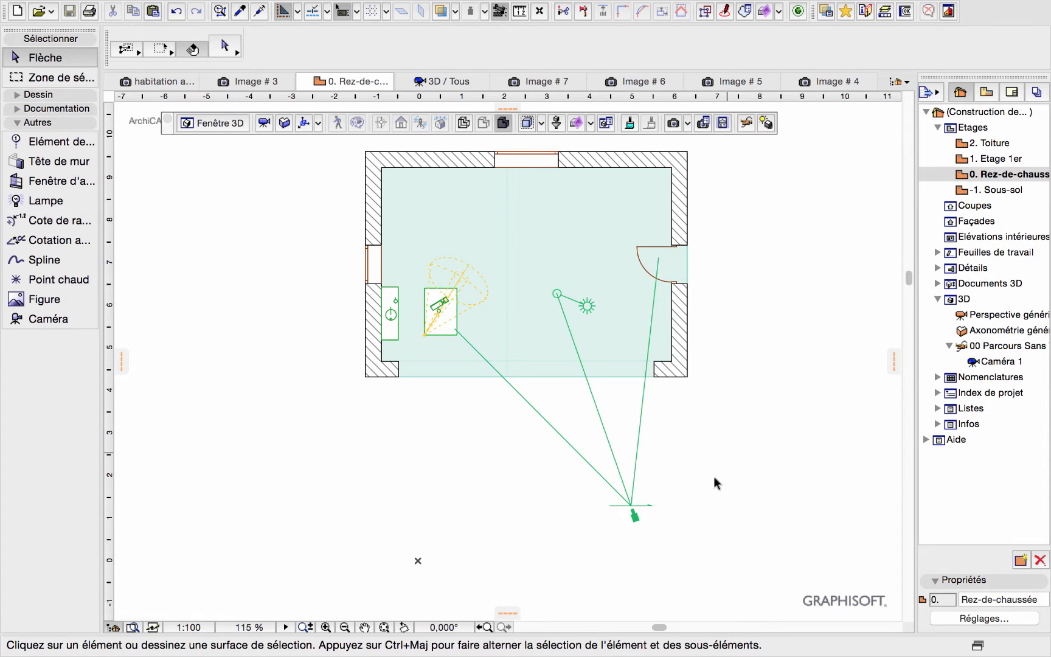
{"action": "left_click", "coordinate": [635, 521]}
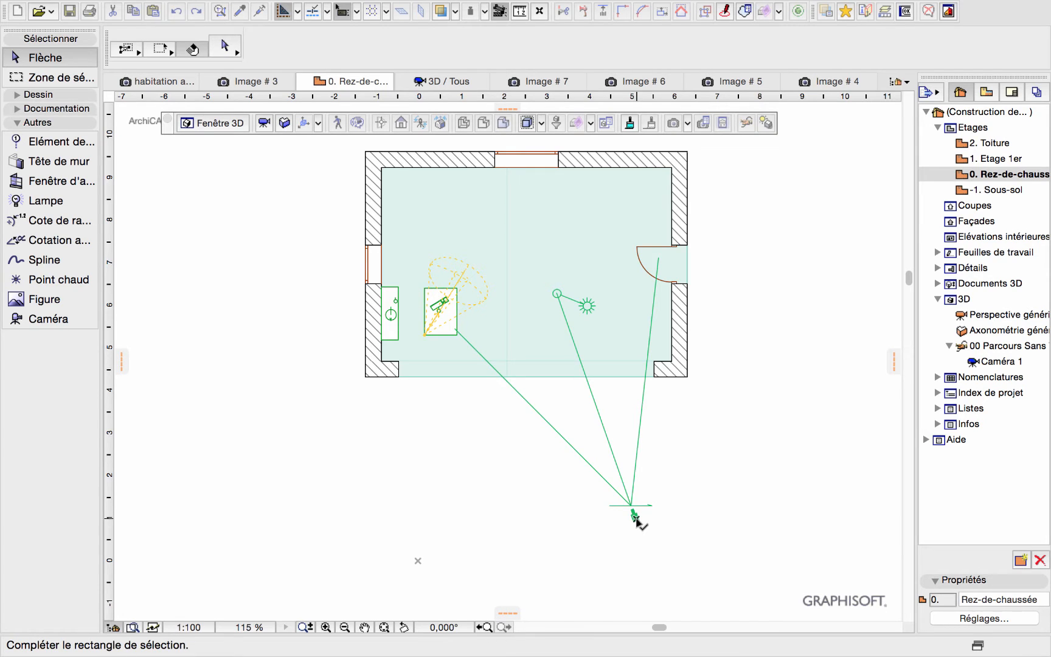
{"action": "left_click", "coordinate": [635, 521]}
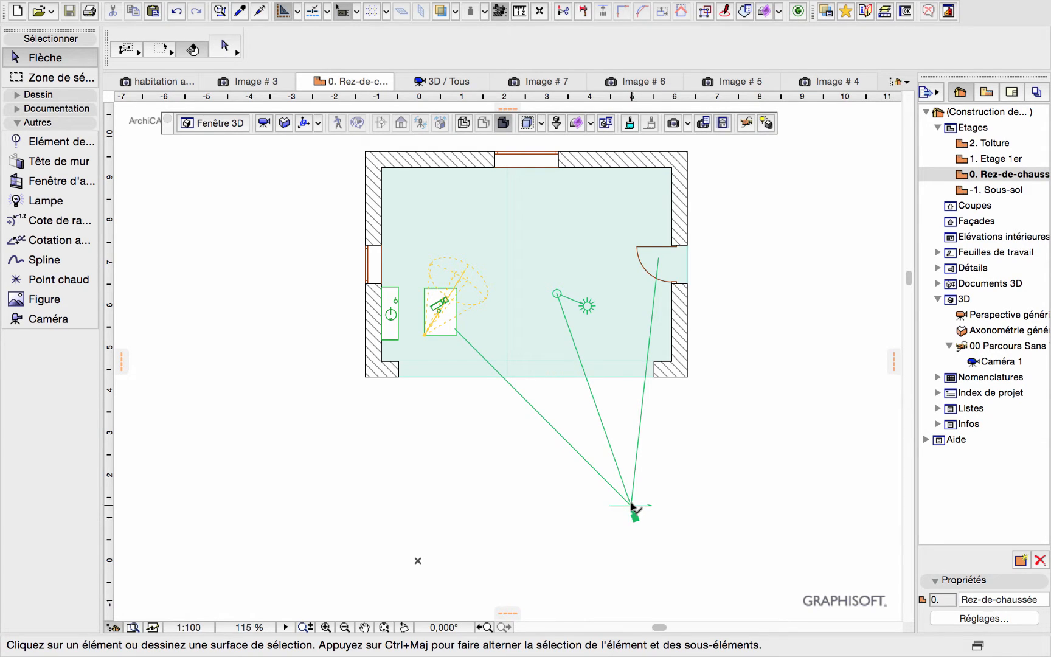
{"action": "left_click", "coordinate": [632, 504]}
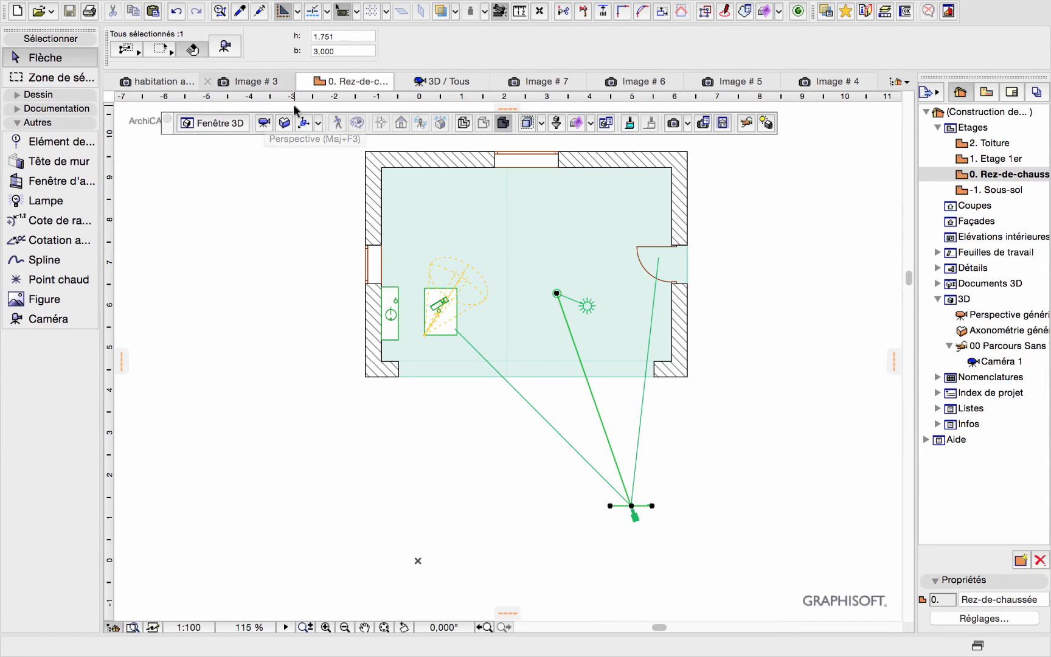
{"action": "left_click", "coordinate": [225, 47]}
{"action": "left_click_drag", "start_coordinate": [689, 440], "coordinate": [539, 156]}
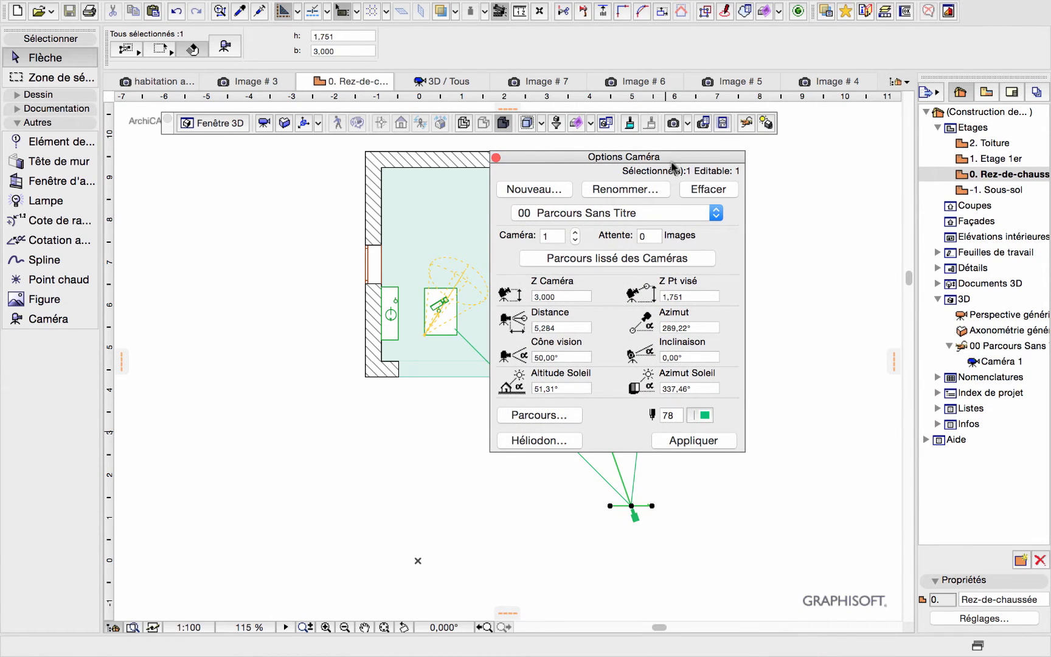
{"action": "left_click", "coordinate": [560, 296]}
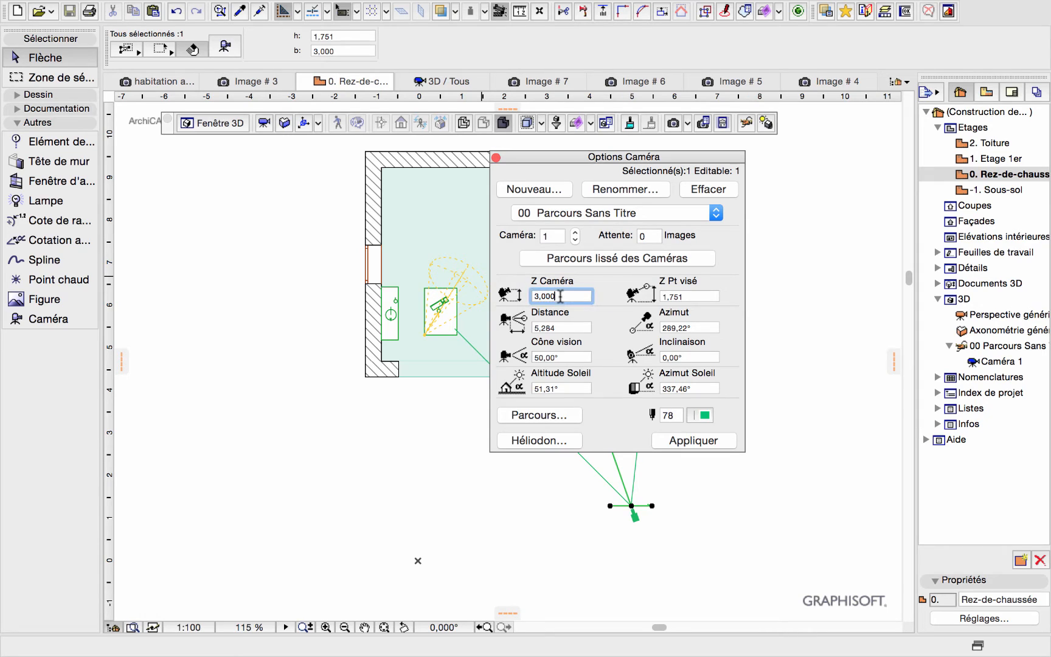
{"action": "left_click_drag", "start_coordinate": [560, 297], "coordinate": [531, 295]}
{"action": "type", "text": "1,7"}
{"action": "key", "text": "Return"}
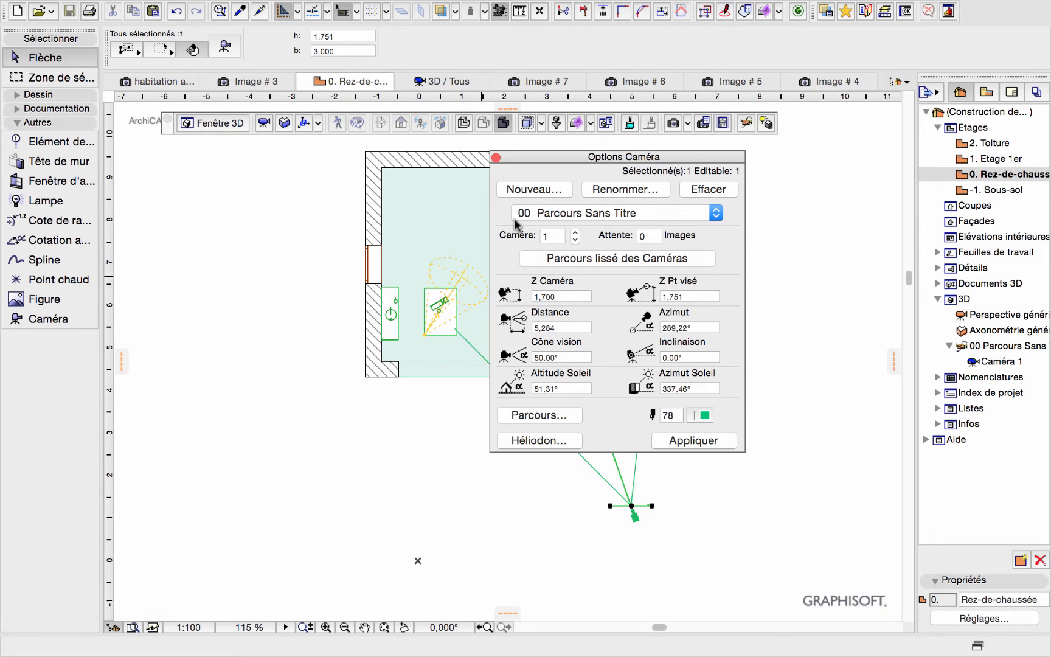
- Set the camera's vision cone (Cône vision) to 90° and apply the camera options
{"action": "left_click_drag", "start_coordinate": [531, 156], "coordinate": [723, 146]}
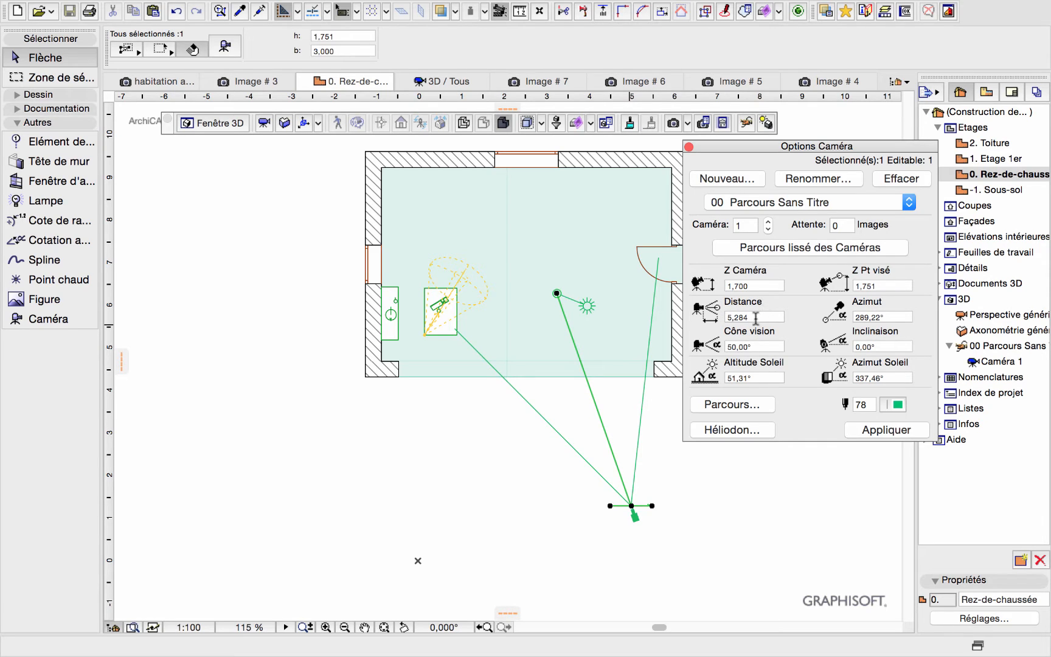
{"action": "left_click", "coordinate": [758, 346]}
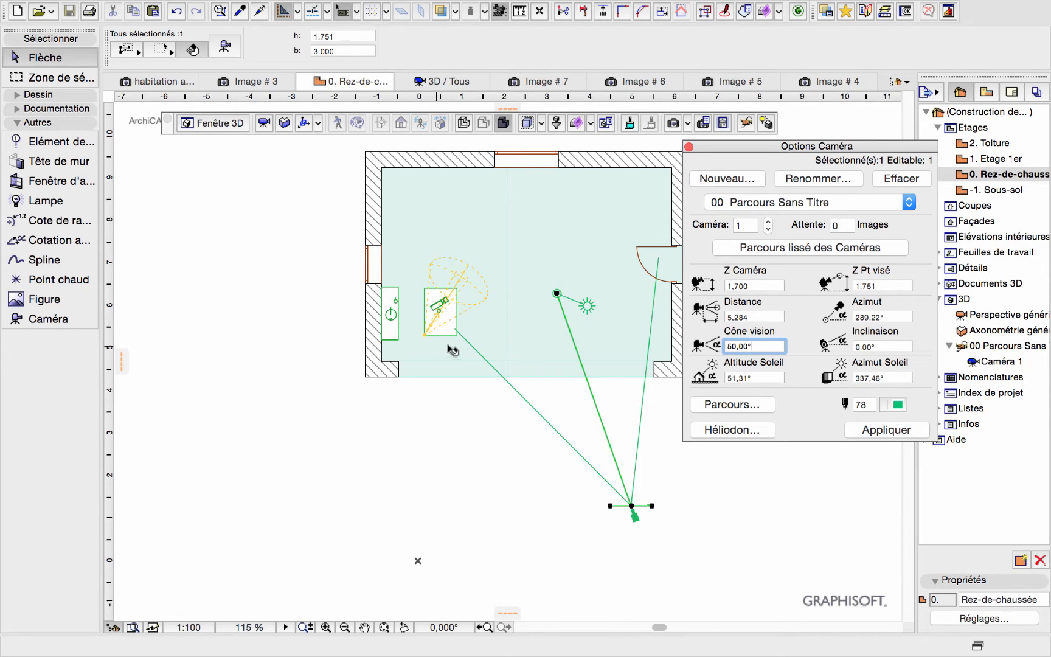
{"action": "double_click", "coordinate": [735, 345]}
{"action": "left_click", "coordinate": [757, 317]}
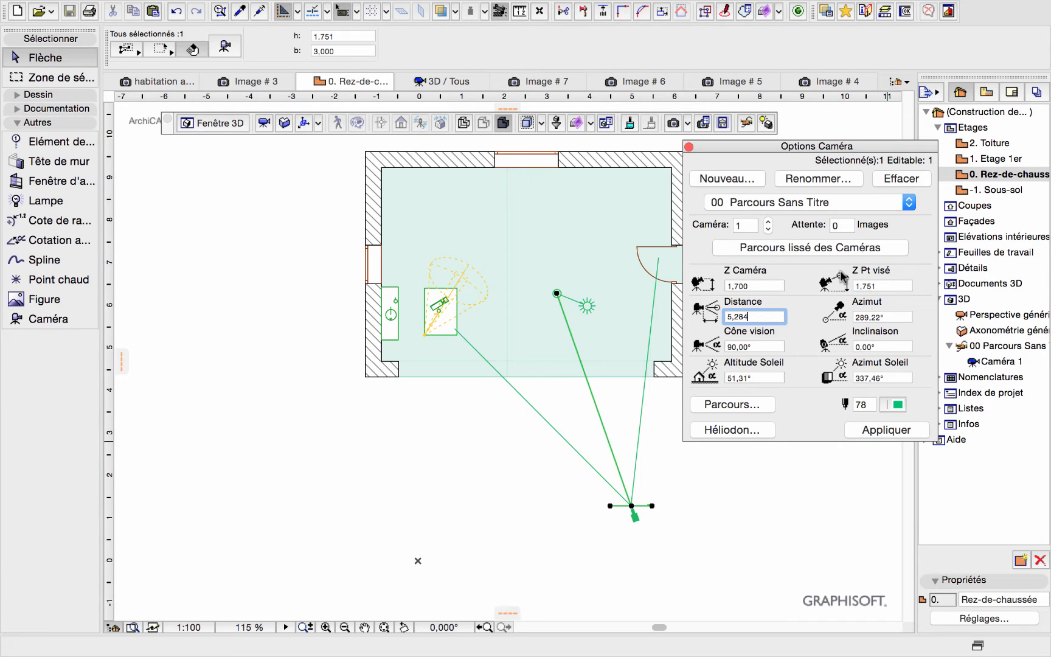
{"action": "left_click", "coordinate": [874, 287]}
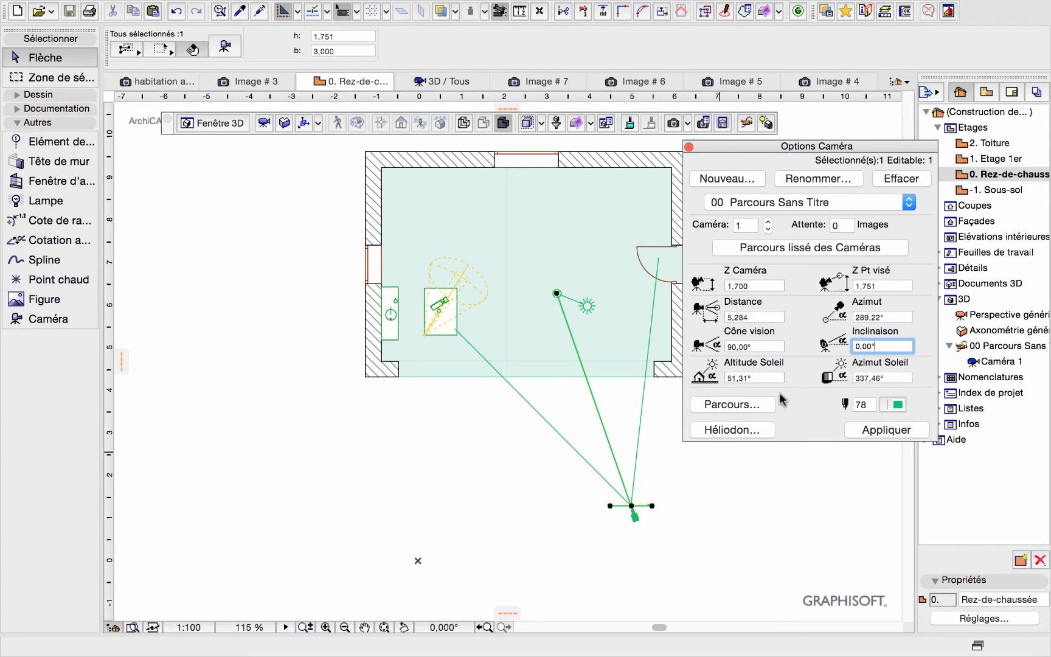
{"action": "left_click", "coordinate": [880, 431]}
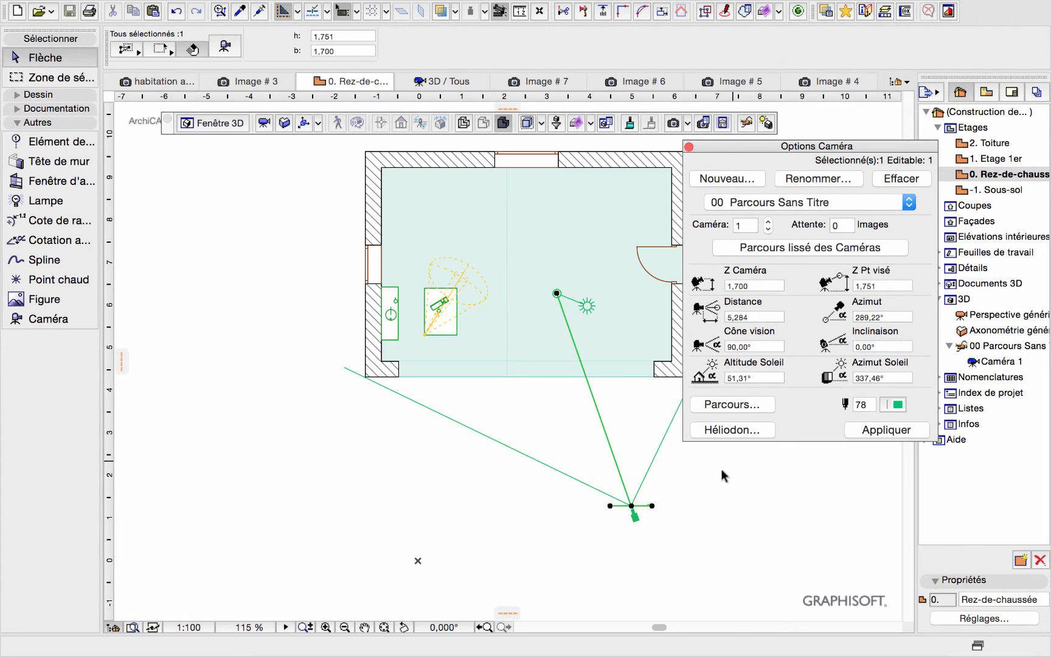
- Move the Options Caméra palette clear of the camera's vision cone and open the 3D view from Caméra 1
{"action": "left_click_drag", "start_coordinate": [738, 157], "coordinate": [826, 303]}
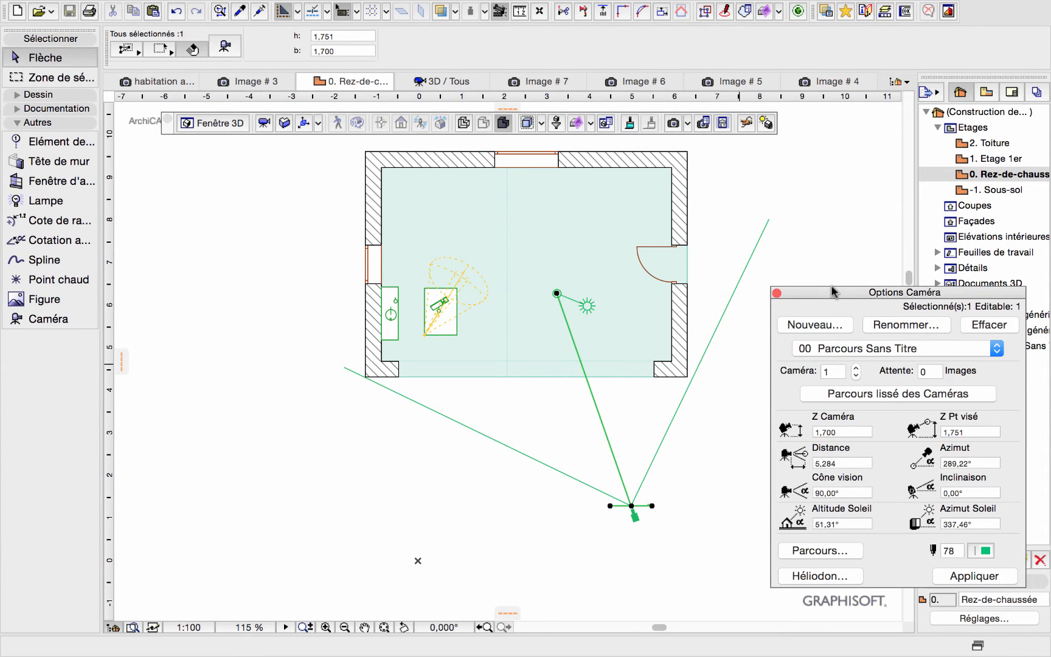
{"action": "left_click_drag", "start_coordinate": [836, 292], "coordinate": [237, 290]}
{"action": "left_click", "coordinate": [996, 363]}
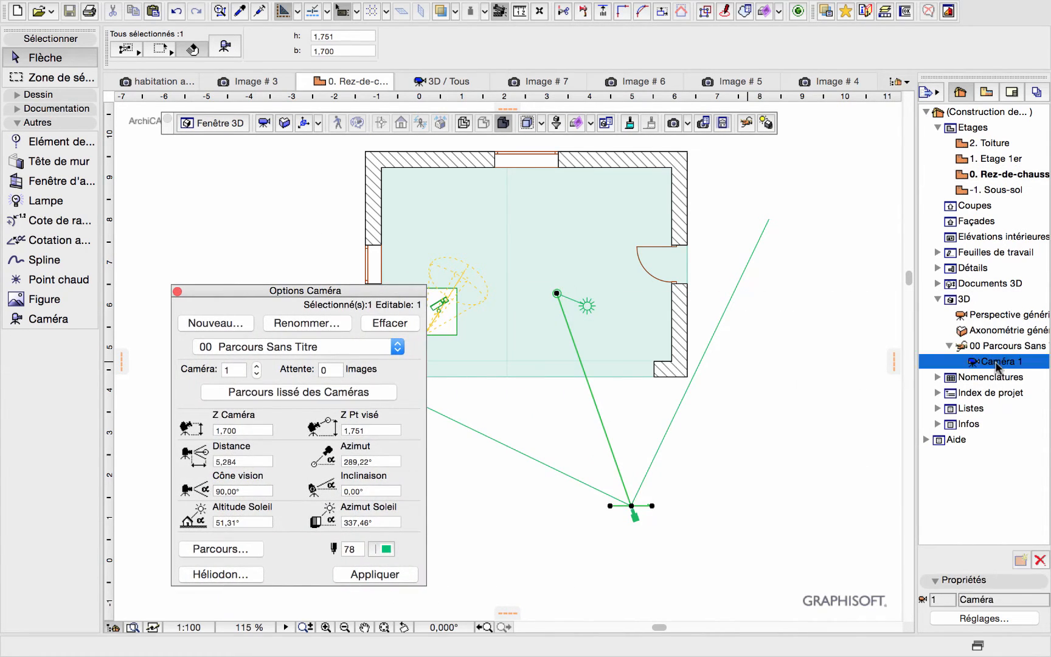
{"action": "double_click", "coordinate": [997, 362]}
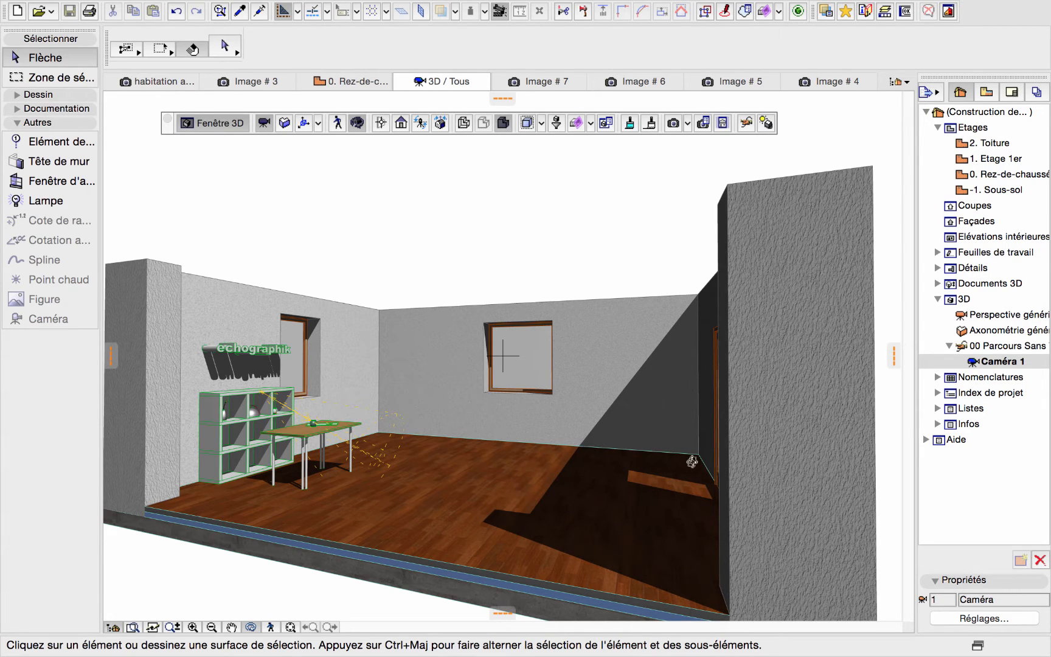
- Set the perspective's camera height (Caméra Z) to 1,900 and its Inclinaison to 10°, and update Caméra 1 to the current view
{"action": "left_click", "coordinate": [304, 124]}
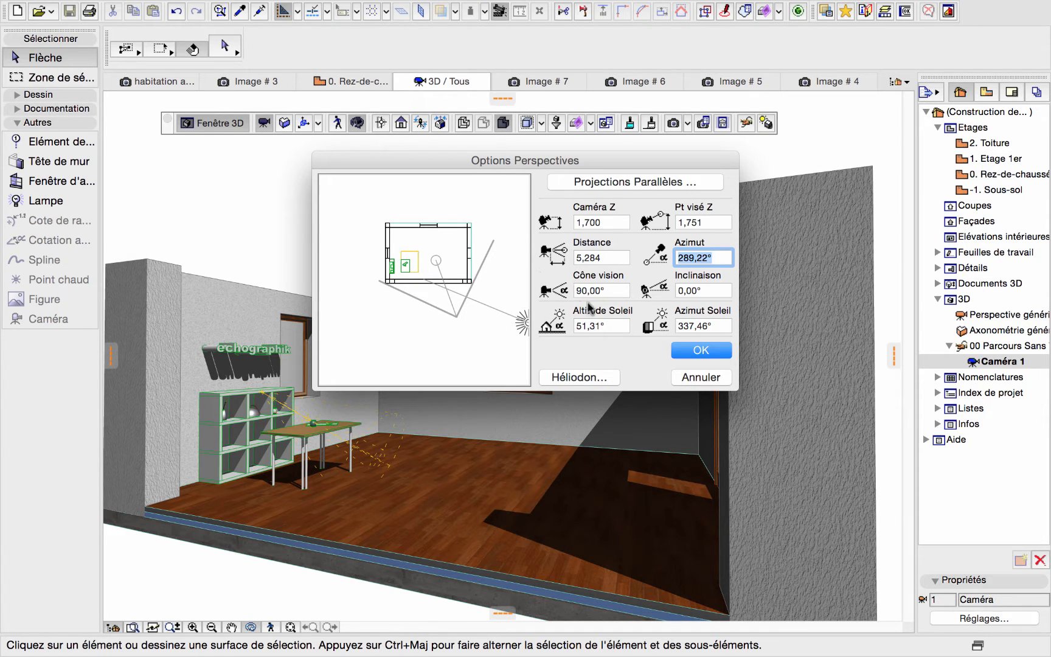
{"action": "left_click", "coordinate": [696, 291]}
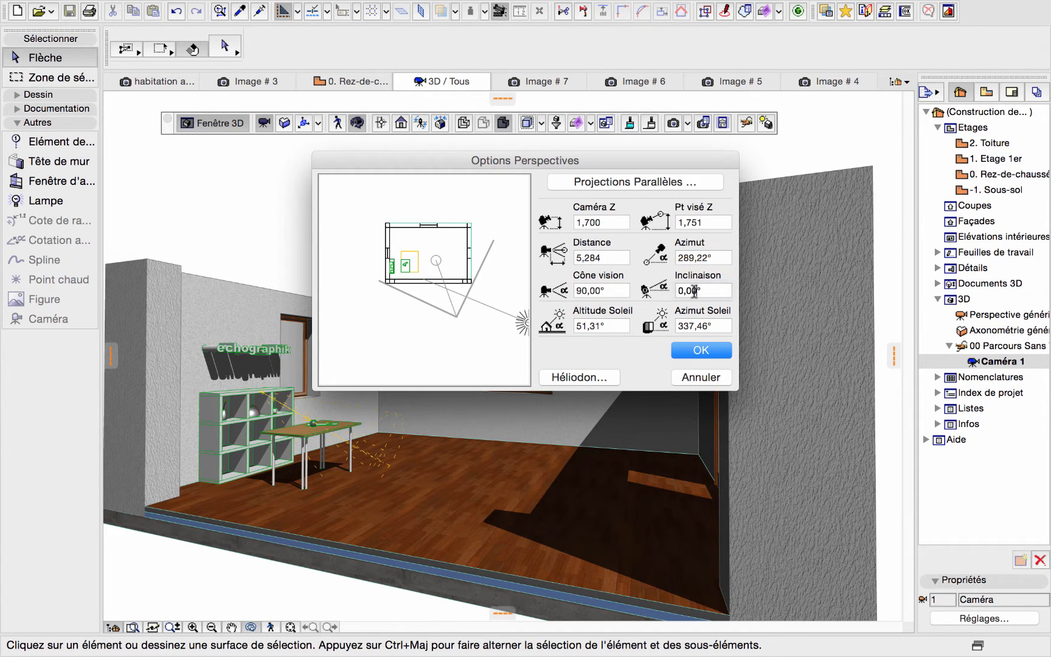
{"action": "double_click", "coordinate": [582, 222]}
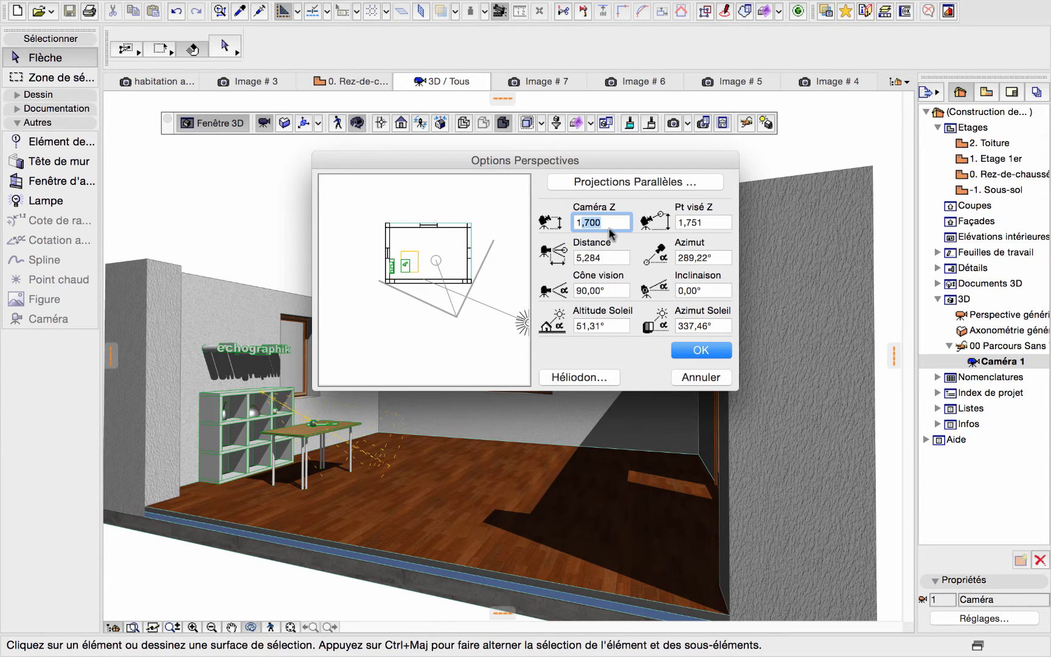
{"action": "type", "text": "1,900"}
{"action": "left_click", "coordinate": [683, 291]}
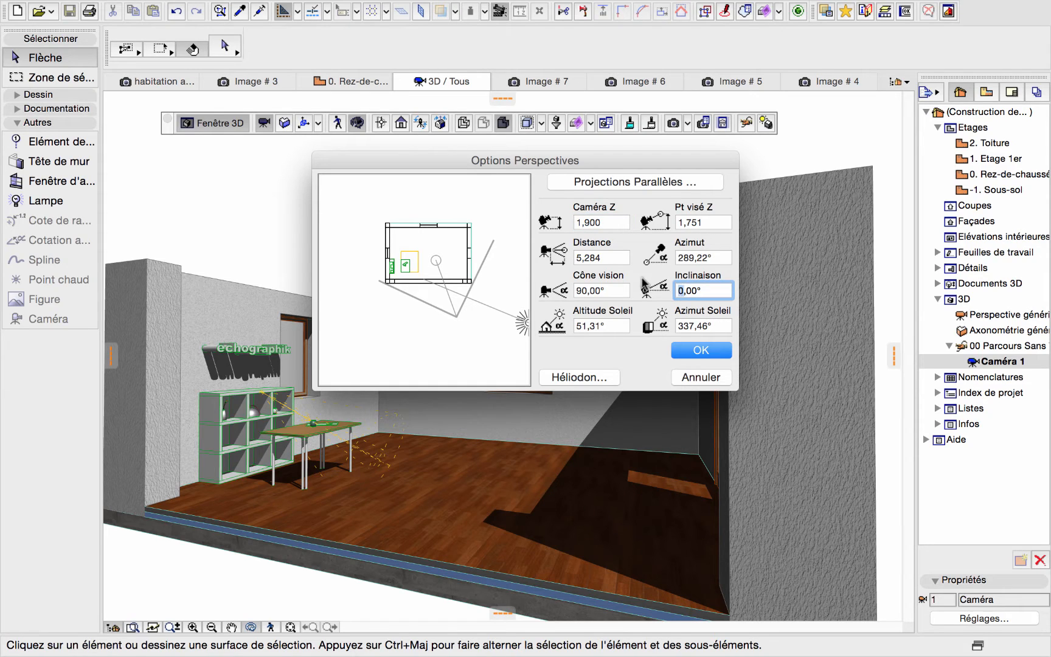
{"action": "type", "text": "1"}
{"action": "left_click", "coordinate": [701, 351]}
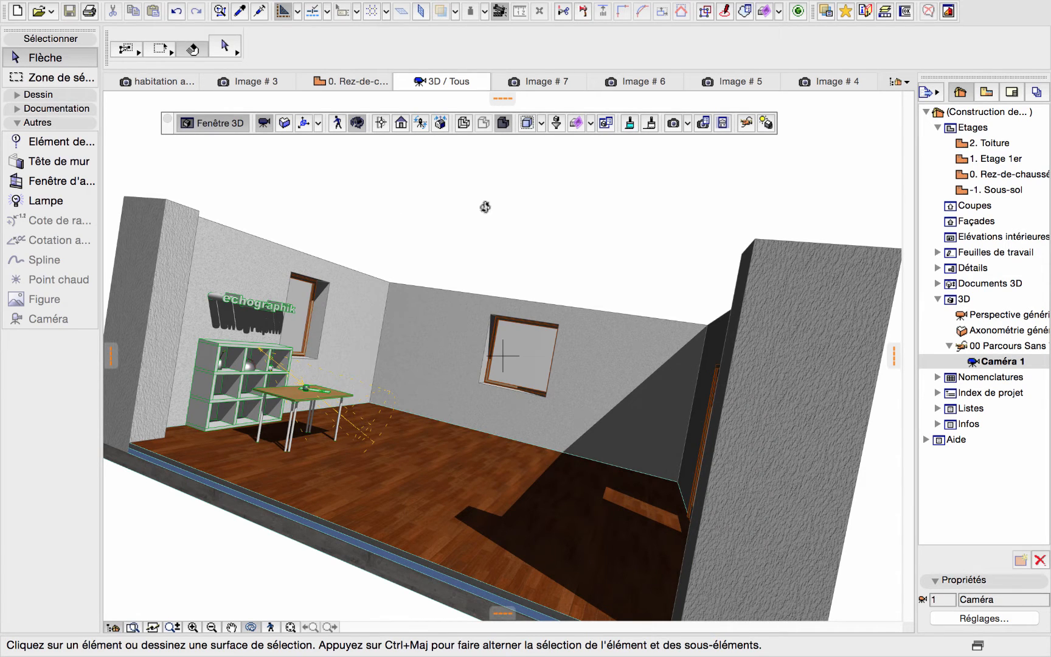
{"action": "right_click", "coordinate": [990, 363]}
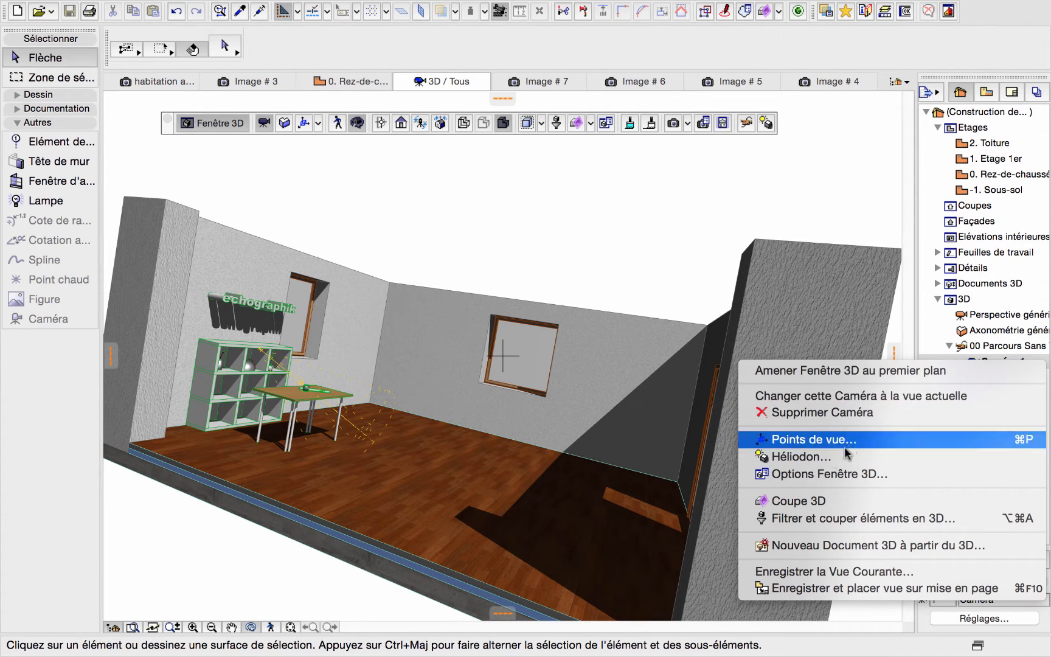
{"action": "left_click", "coordinate": [817, 397]}
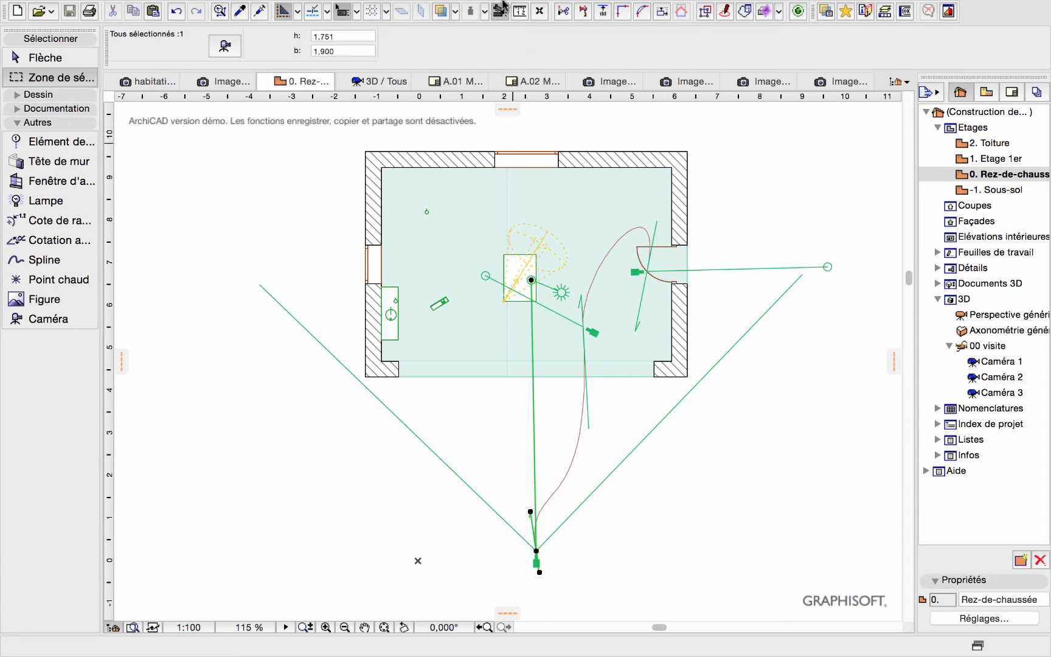
- Display the Visualisation 3D toolbar over the ground-floor plan
{"action": "left_click", "coordinate": [483, 11]}
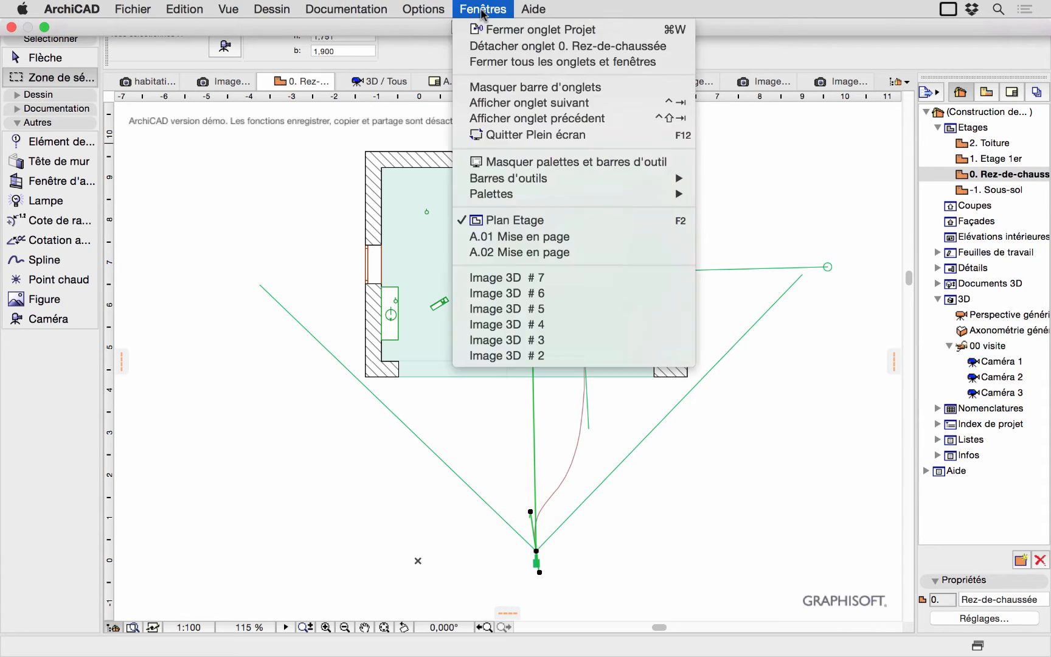
{"action": "mouse_move", "coordinate": [500, 183]}
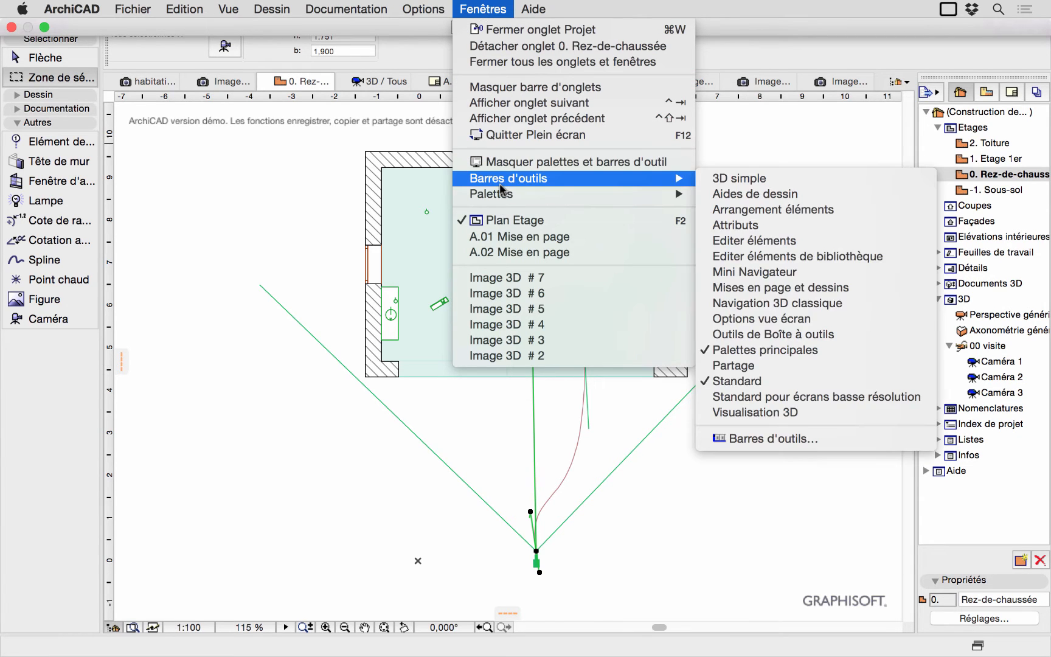
{"action": "left_click", "coordinate": [765, 415]}
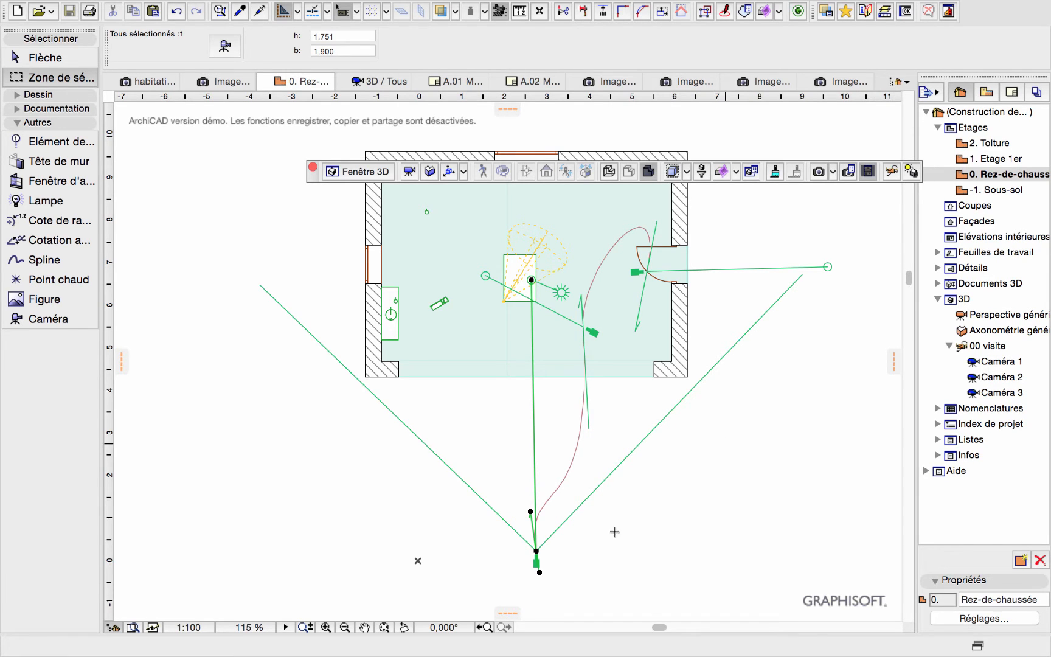
- Open the 3D view from Caméra 1 of the visite path, and switch to the floor plan and back to the 3D window
{"action": "double_click", "coordinate": [1000, 362]}
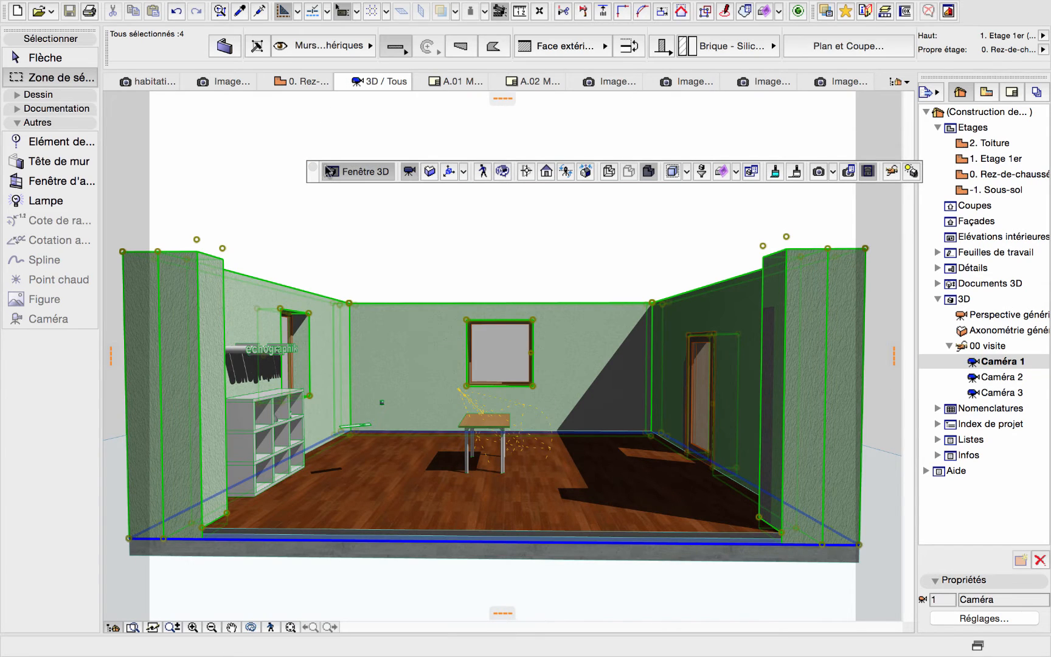
{"action": "left_click_drag", "start_coordinate": [314, 176], "coordinate": [242, 161]}
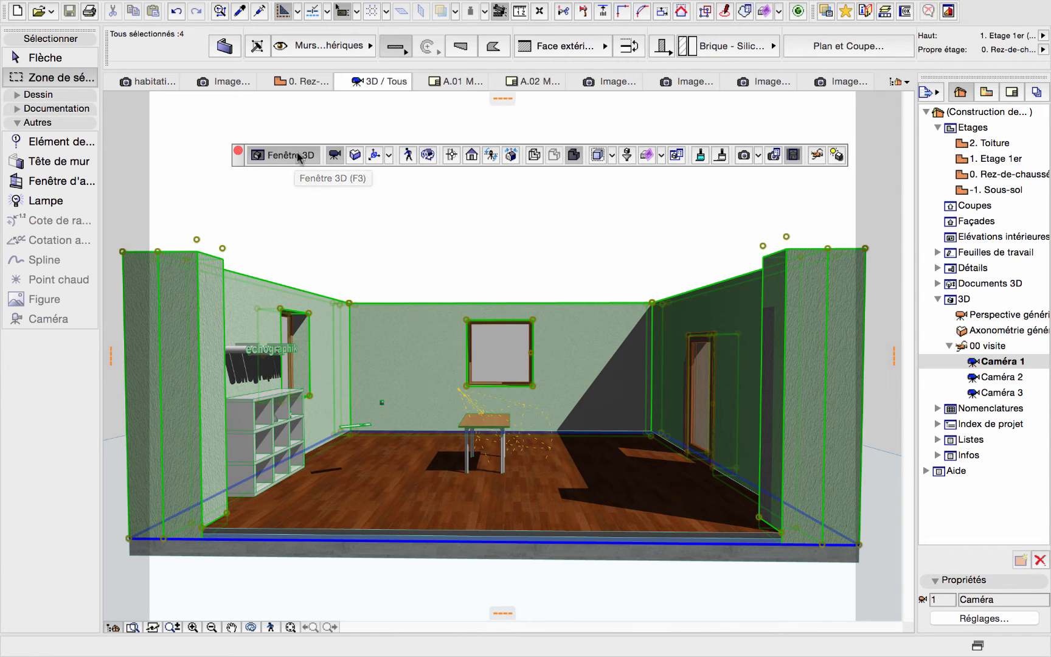
{"action": "key", "text": "F2"}
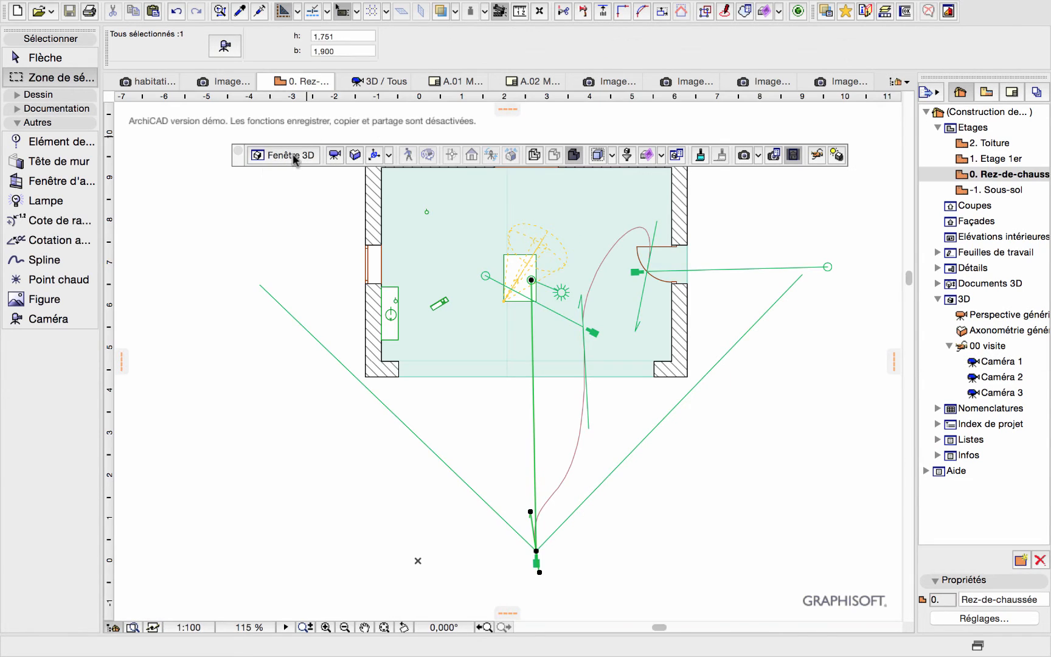
{"action": "left_click", "coordinate": [294, 157]}
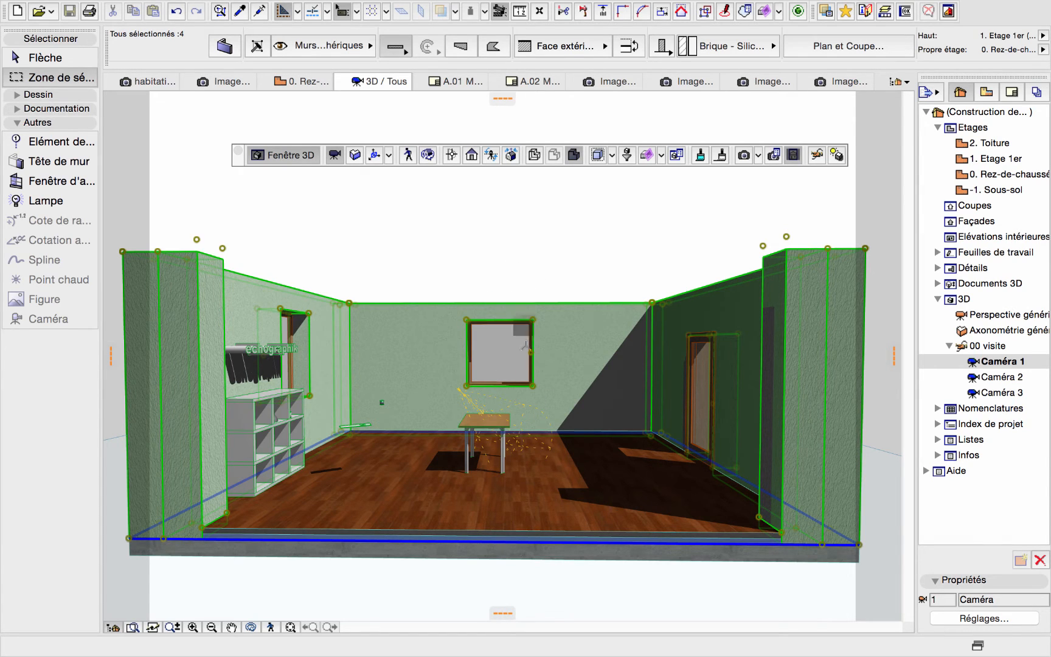
- Switch the 3D view to axonometry and orbit the room from a low angle to a raised oblique view
{"action": "left_click", "coordinate": [355, 155]}
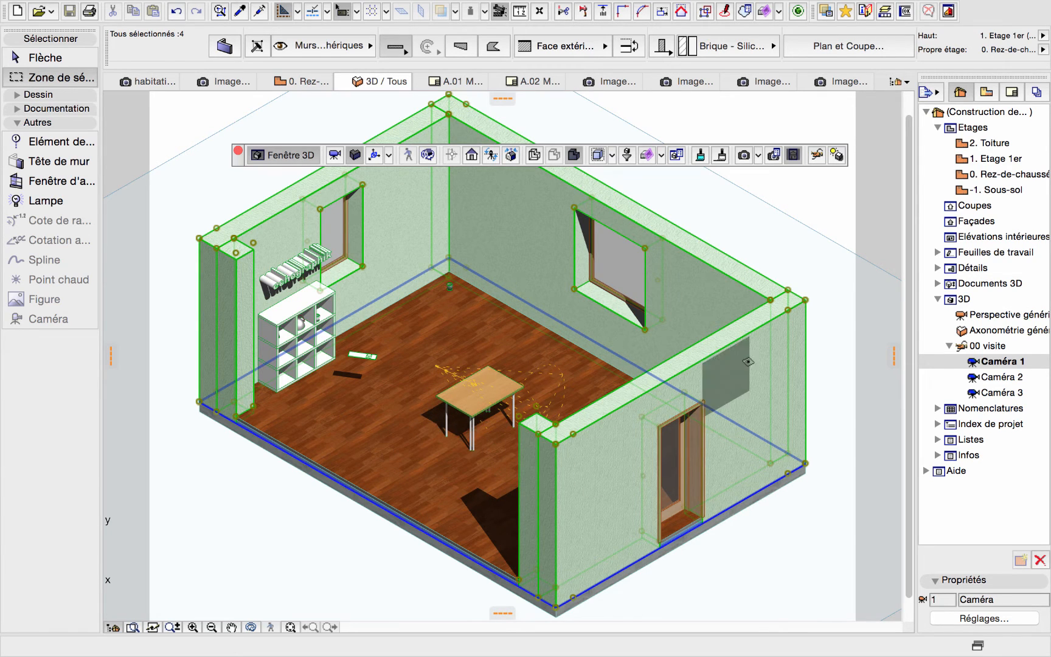
{"action": "middle_click_drag", "start_coordinate": [571, 429], "coordinate": [605, 315], "text": "shift"}
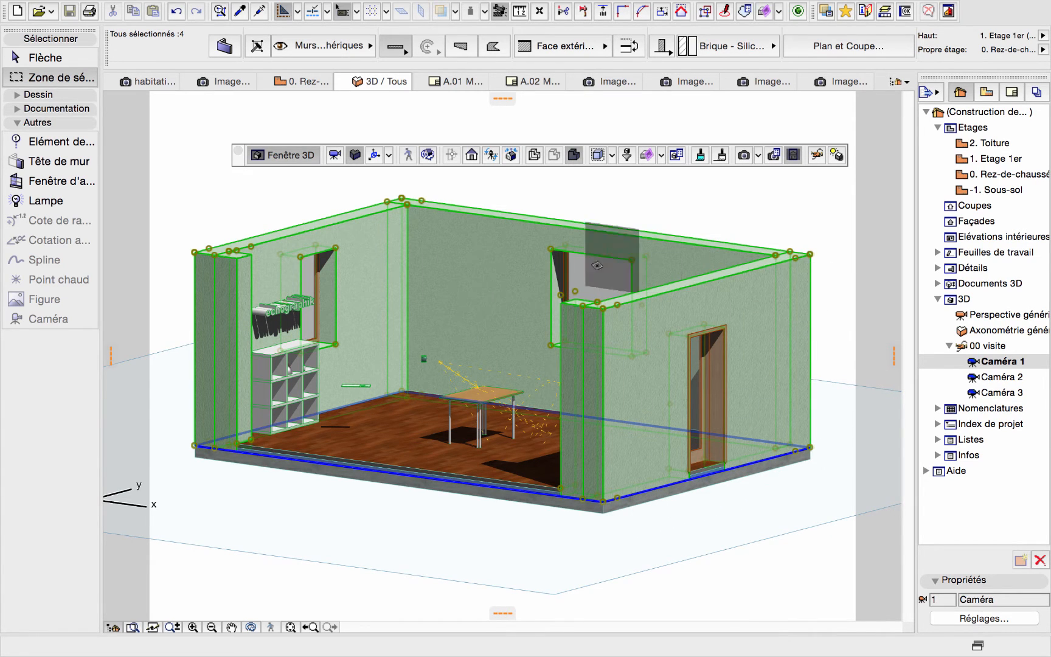
{"action": "middle_click_drag", "start_coordinate": [532, 291], "coordinate": [558, 382], "text": "shift"}
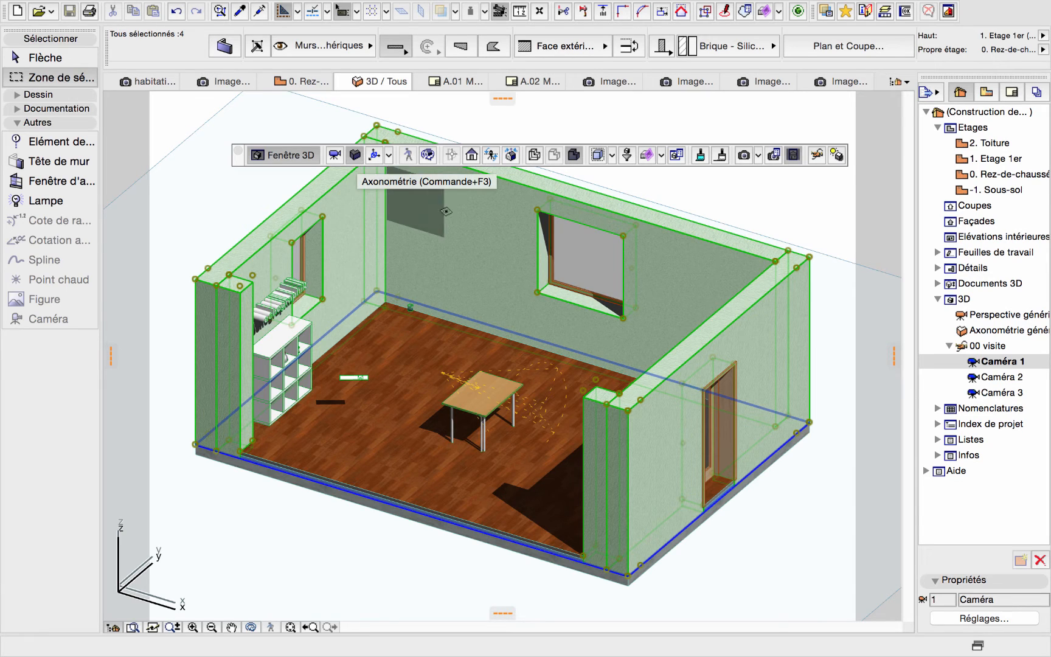
- Look perpendicularly at the inner face of the window wall and, after orbiting, at the floor, and clear the wall selection
{"action": "left_click", "coordinate": [471, 156]}
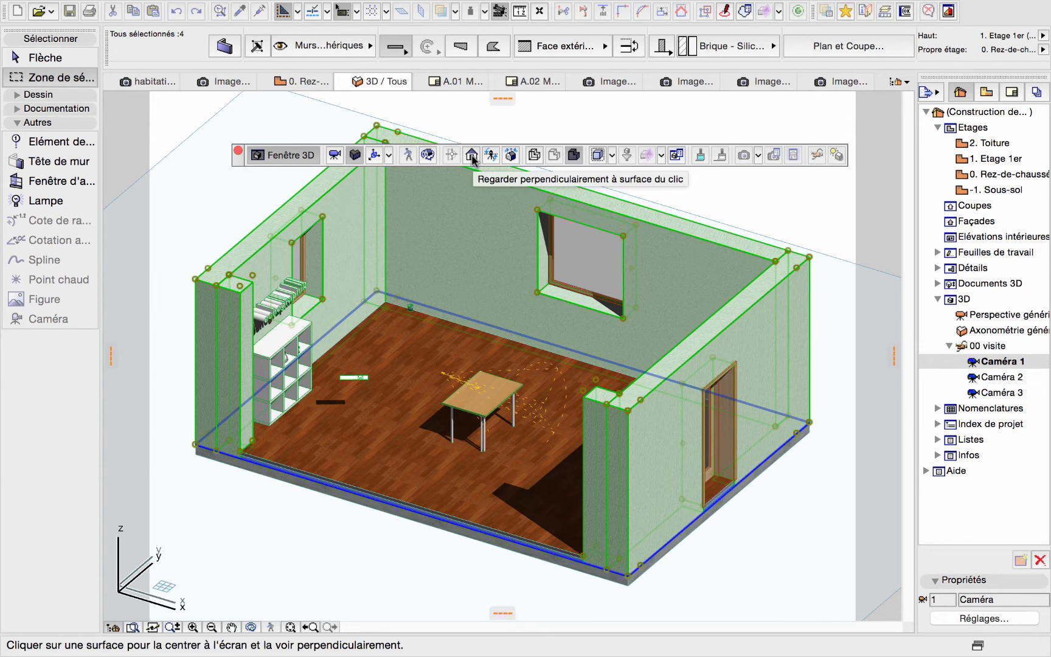
{"action": "left_click", "coordinate": [481, 243]}
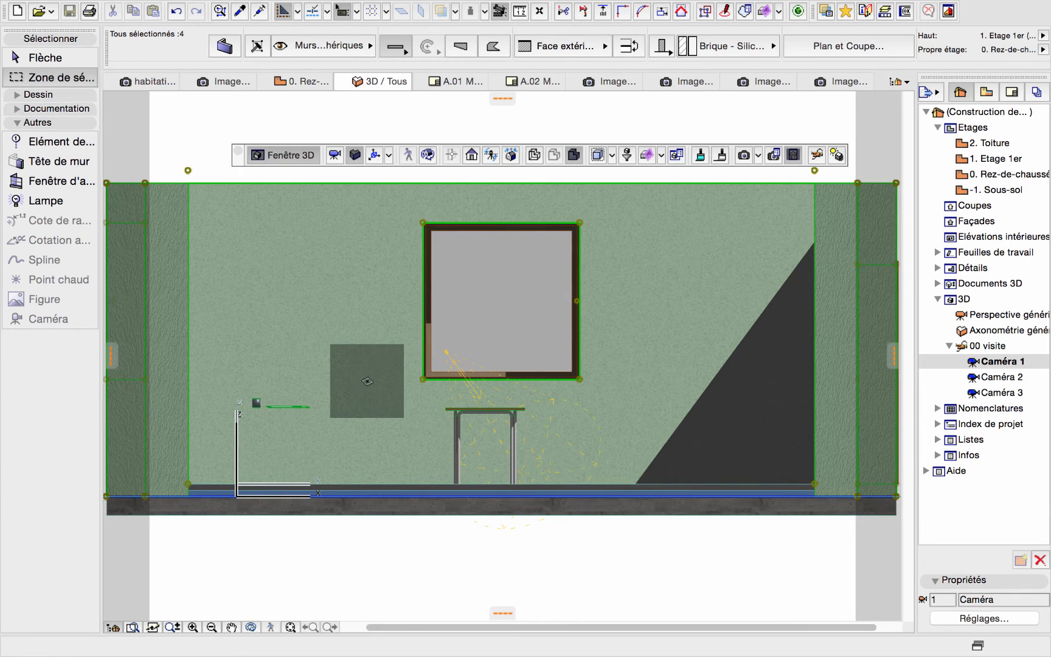
{"action": "middle_click_drag", "start_coordinate": [471, 306], "coordinate": [328, 413], "text": "shift"}
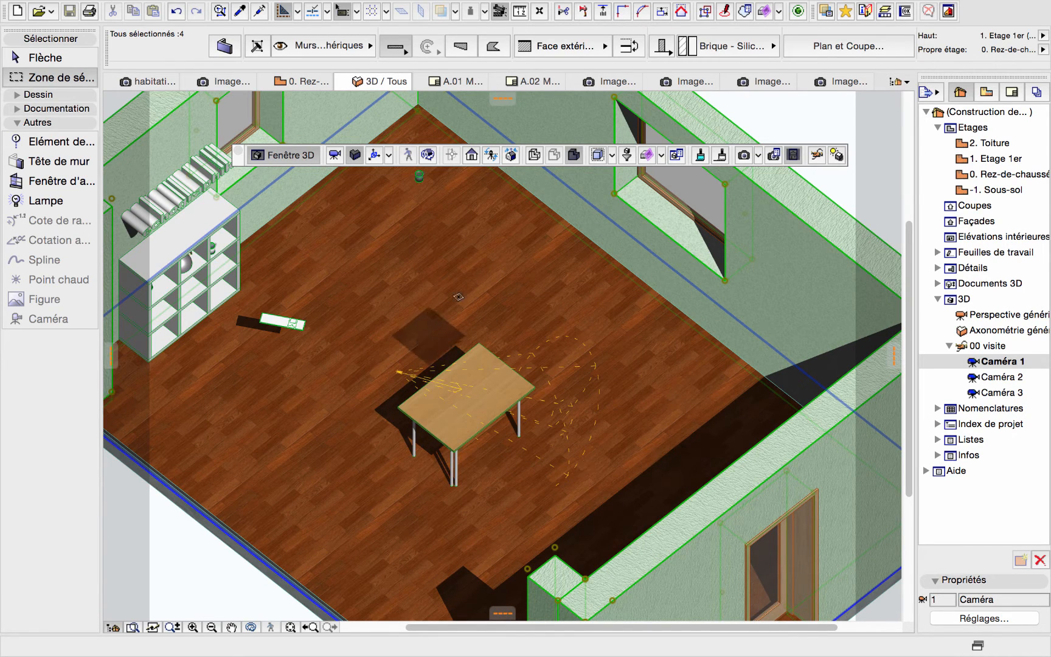
{"action": "left_click", "coordinate": [472, 156]}
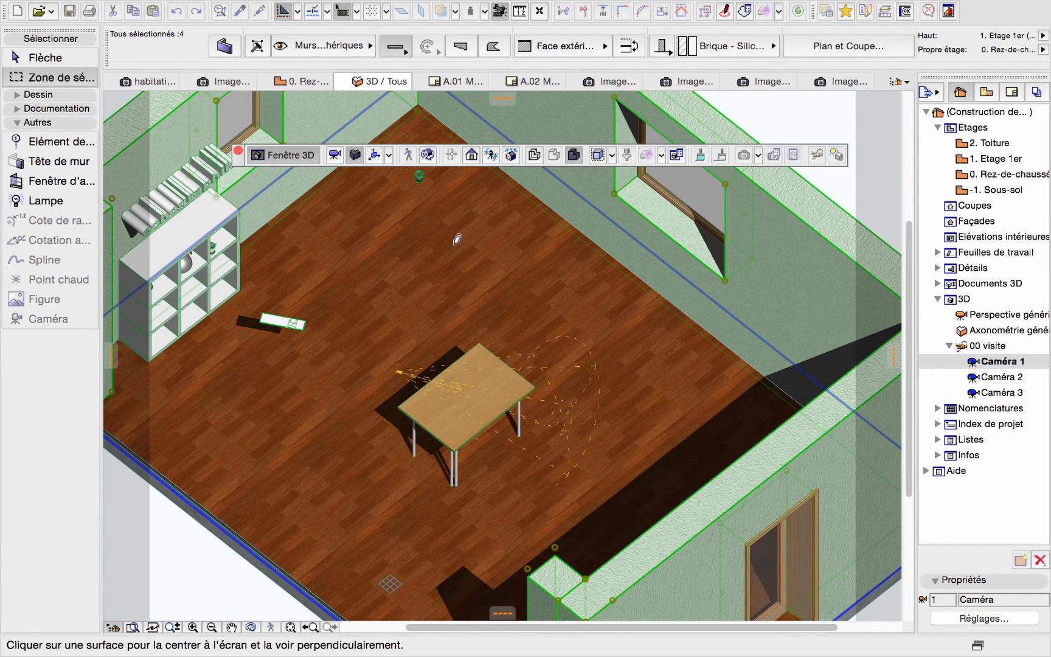
{"action": "left_click", "coordinate": [426, 330]}
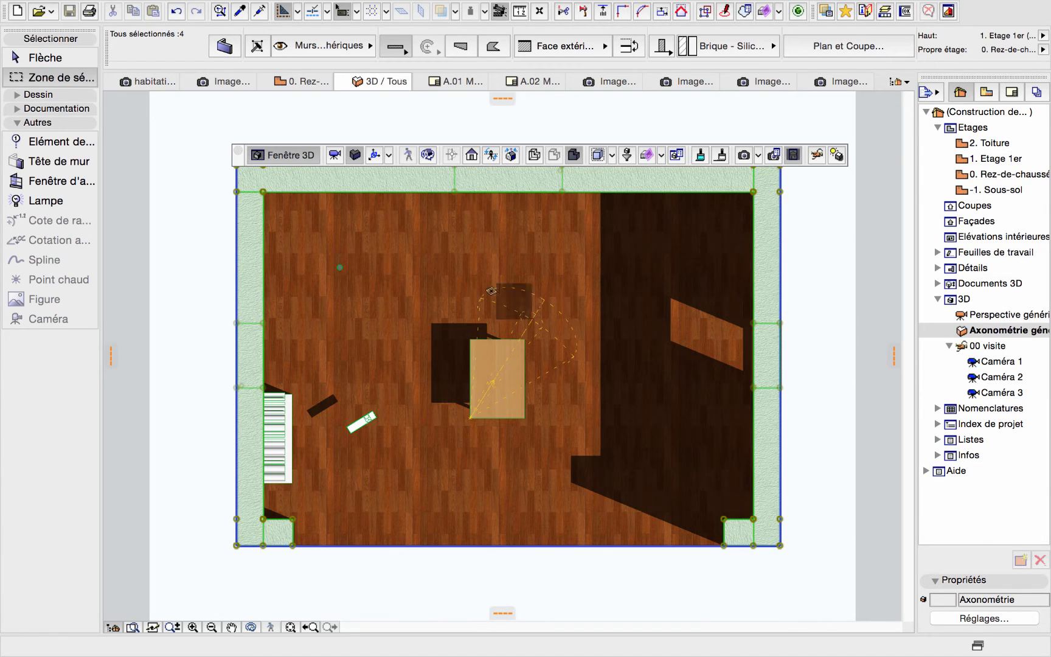
{"action": "key", "text": "Escape"}
- Alternate between perspective and axonometry, orbiting the axonometry to an oblique view of the table, and finish in perspective
{"action": "left_click", "coordinate": [335, 157]}
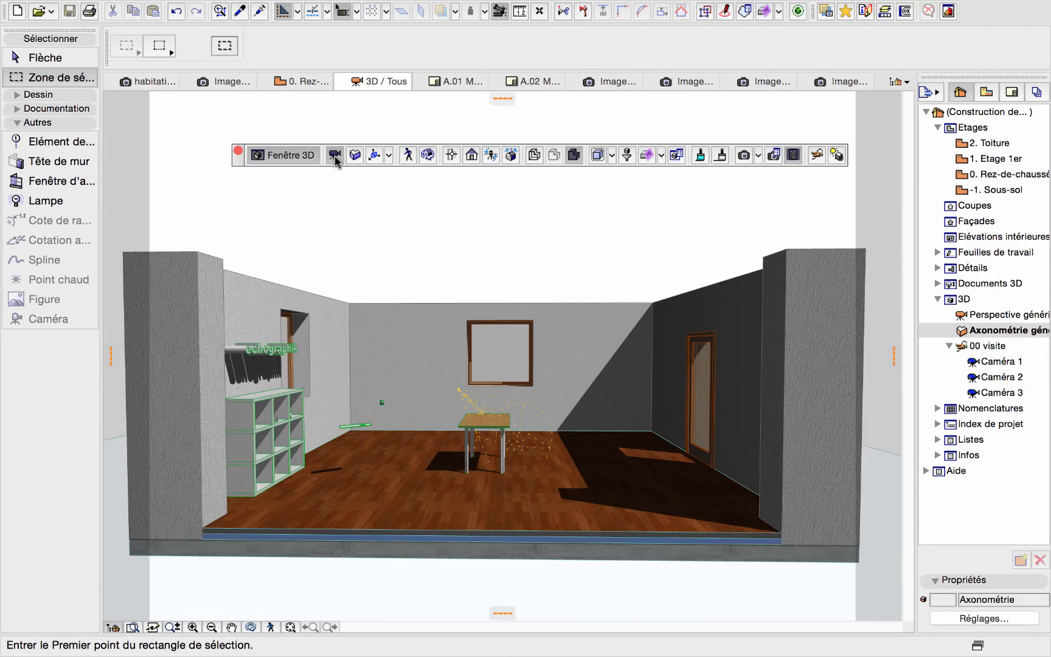
{"action": "left_click", "coordinate": [351, 157]}
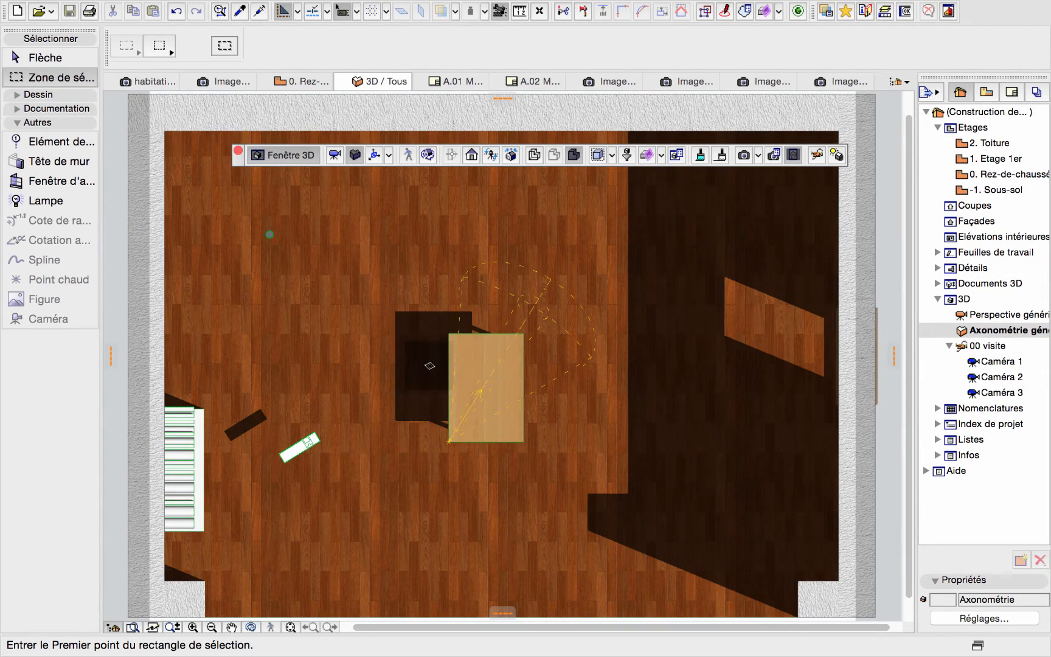
{"action": "middle_click_drag", "start_coordinate": [429, 365], "coordinate": [620, 186], "text": "shift"}
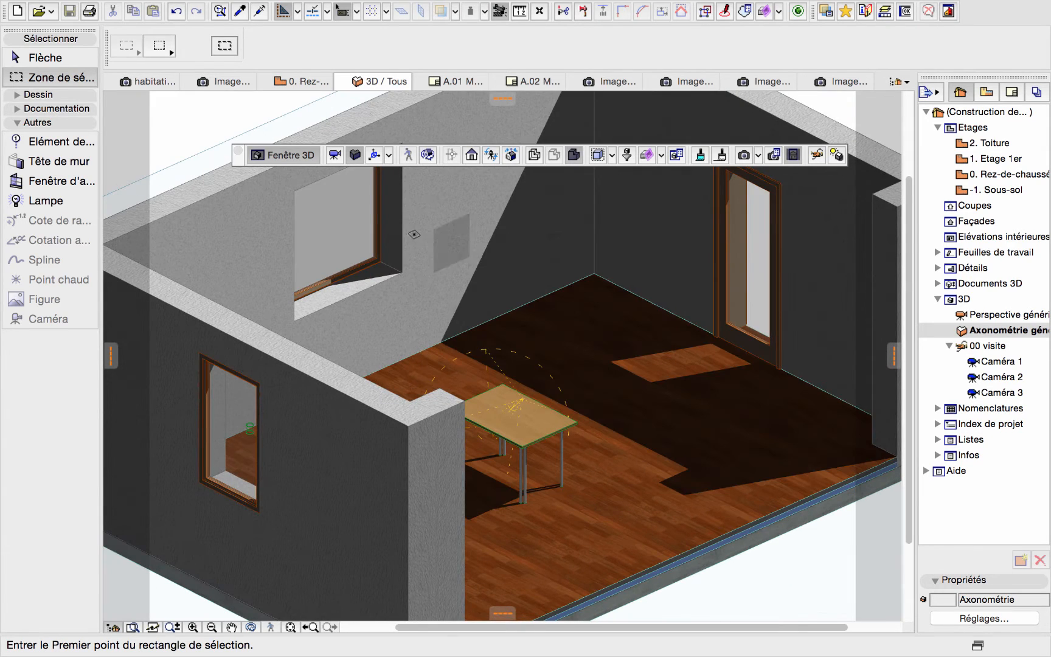
{"action": "left_click", "coordinate": [334, 155]}
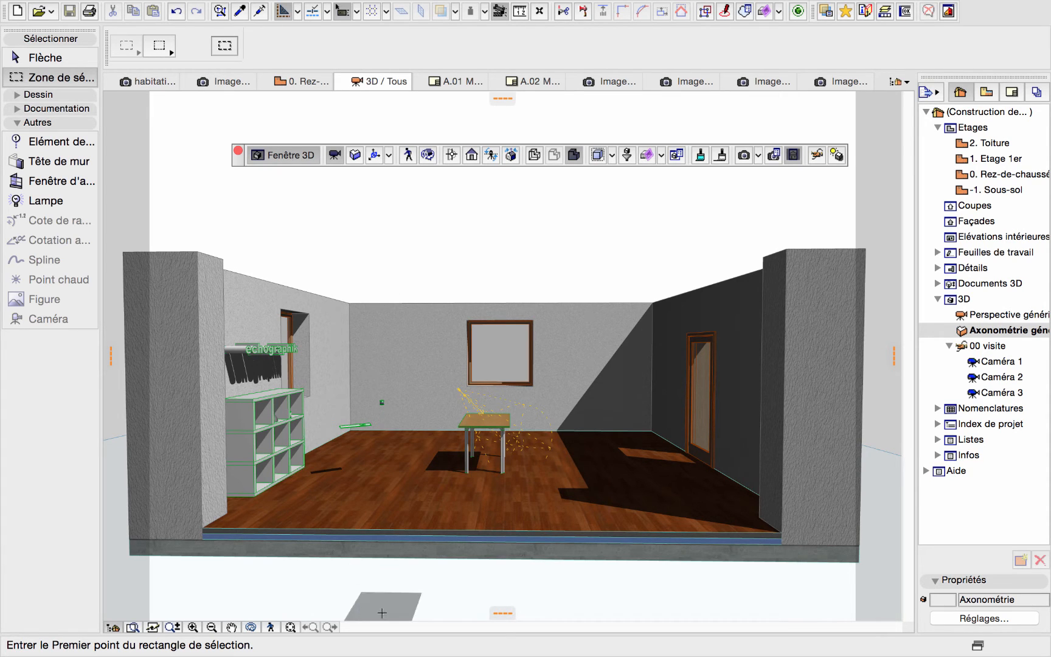
{"action": "mouse_move", "coordinate": [257, 640]}
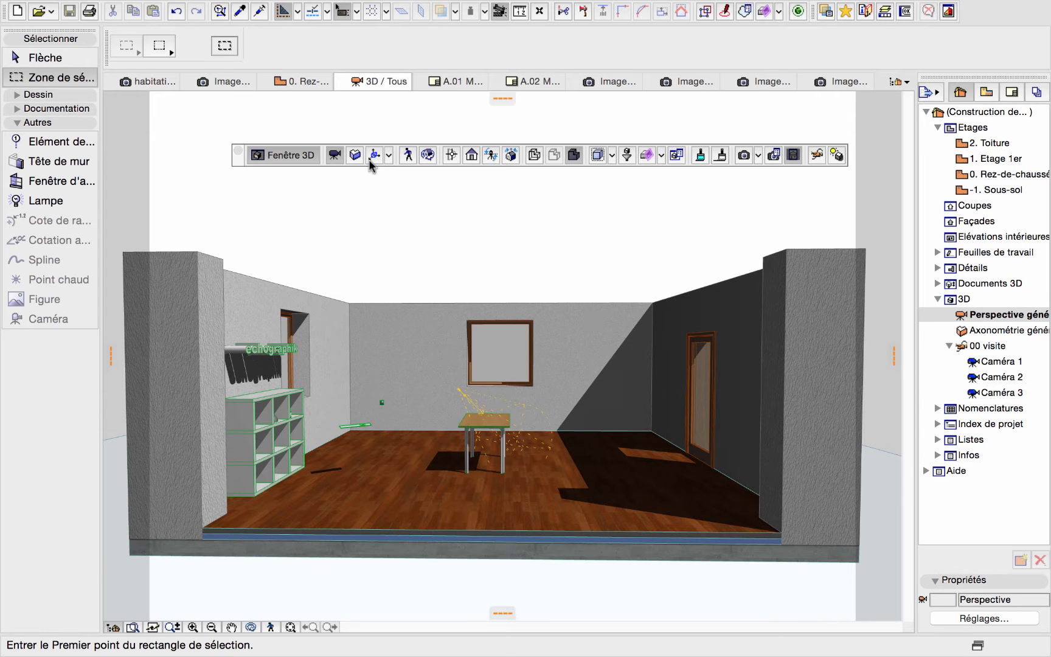
- Open the parallel projection options from the perspective options, and set the X-axis angle to 30° and the Y-axis angle to 120°
{"action": "left_click", "coordinate": [375, 157]}
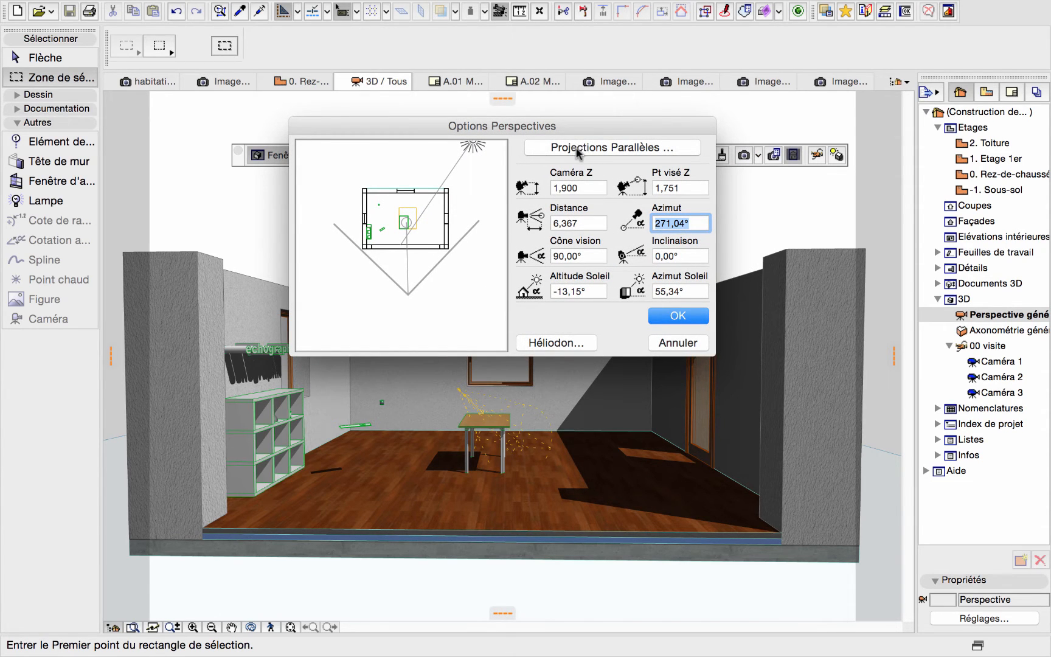
{"action": "left_click", "coordinate": [593, 150]}
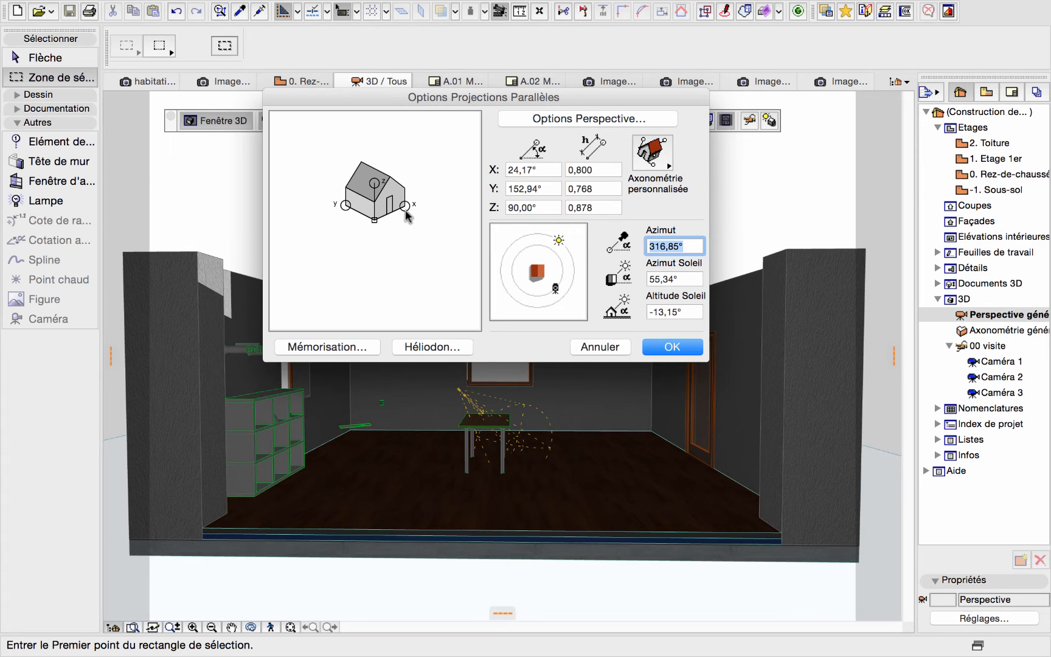
{"action": "left_click", "coordinate": [529, 169]}
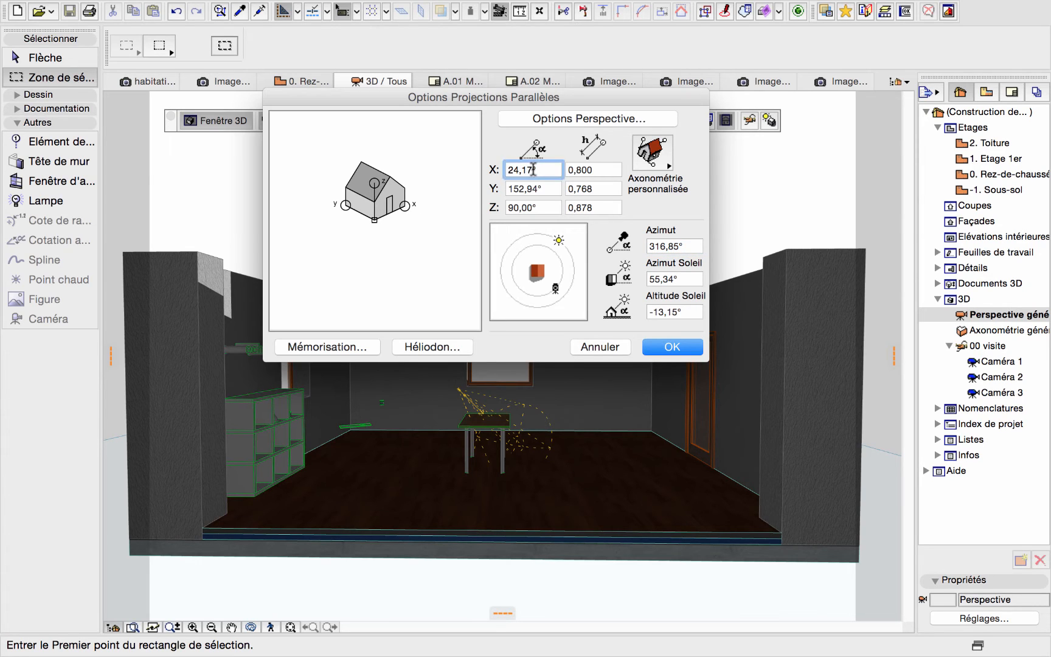
{"action": "left_click_drag", "start_coordinate": [533, 170], "coordinate": [502, 167]}
{"action": "left_click", "coordinate": [530, 170]}
{"action": "left_click_drag", "start_coordinate": [522, 170], "coordinate": [548, 190]}
{"action": "type", "text": "30"}
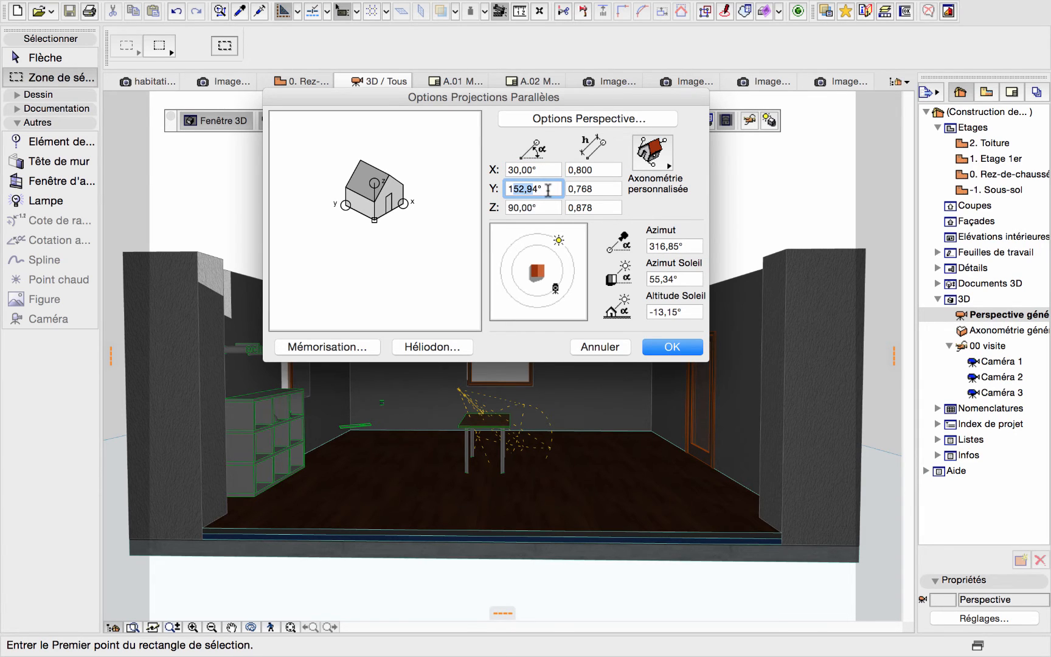
{"action": "type", "text": "120"}
{"action": "key", "text": "Tab"}
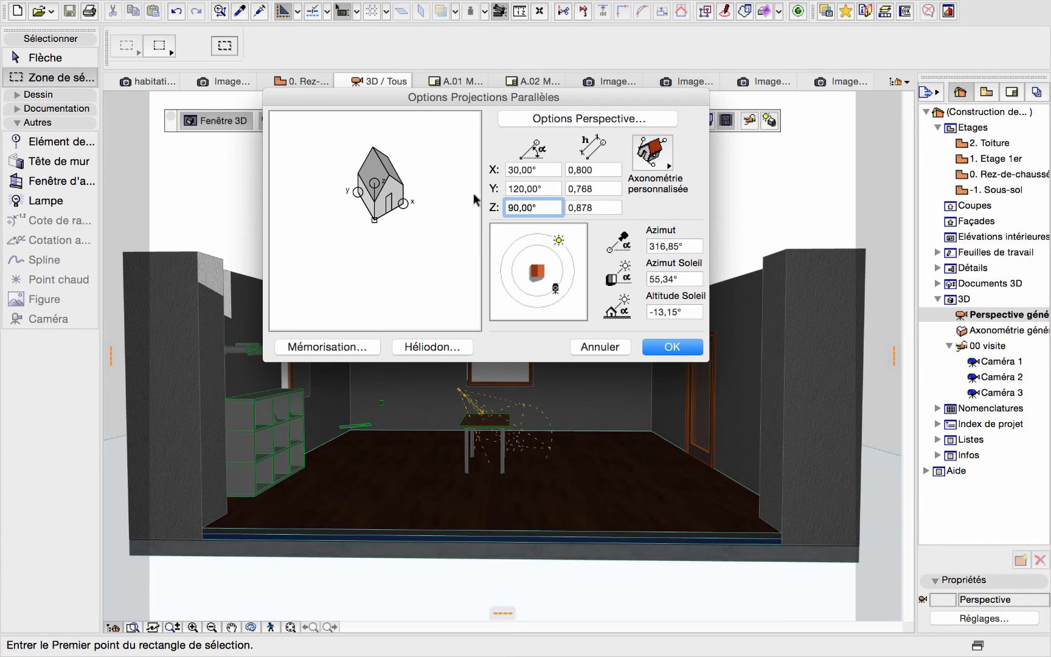
- Try a scale factor of 0,300 for both the Y and Z axes of the parallel projection
{"action": "left_click_drag", "start_coordinate": [596, 189], "coordinate": [574, 190]}
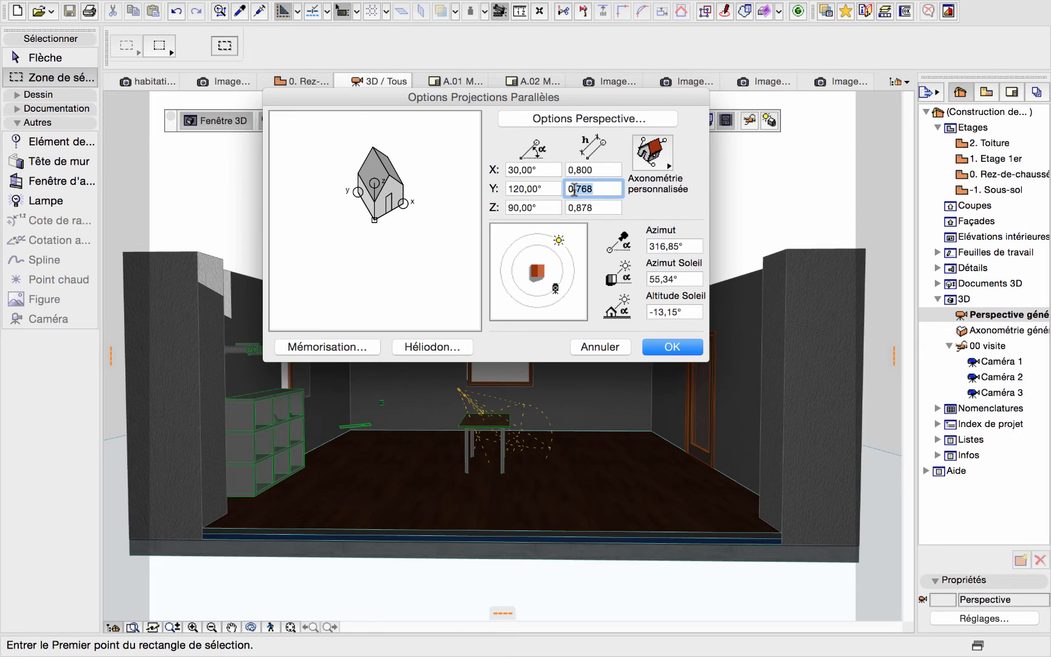
{"action": "type", "text": "300"}
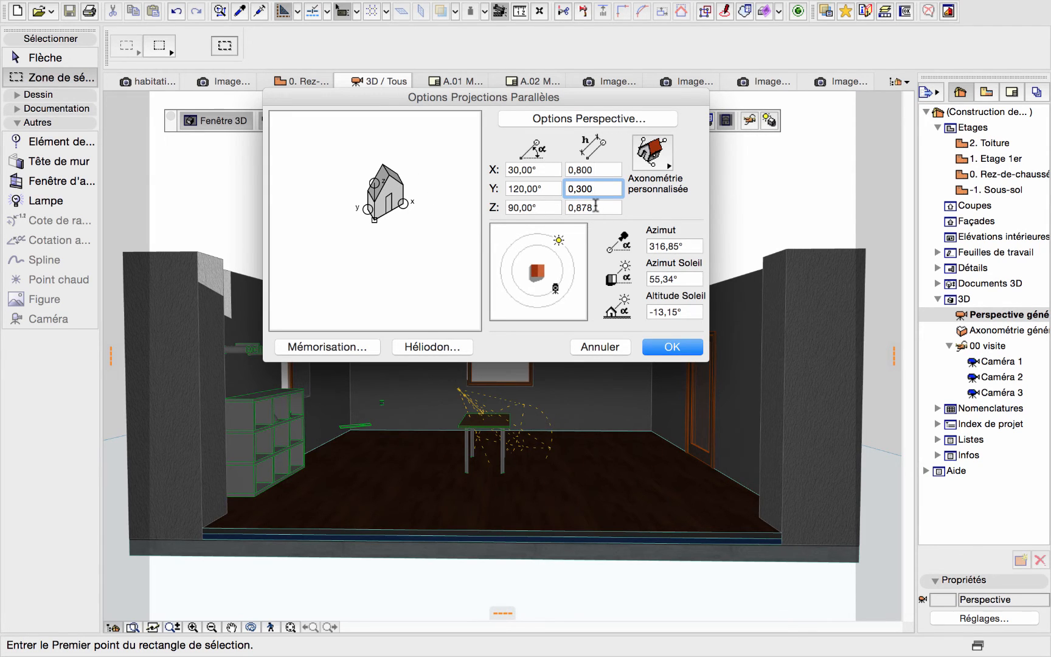
{"action": "left_click_drag", "start_coordinate": [595, 207], "coordinate": [577, 206]}
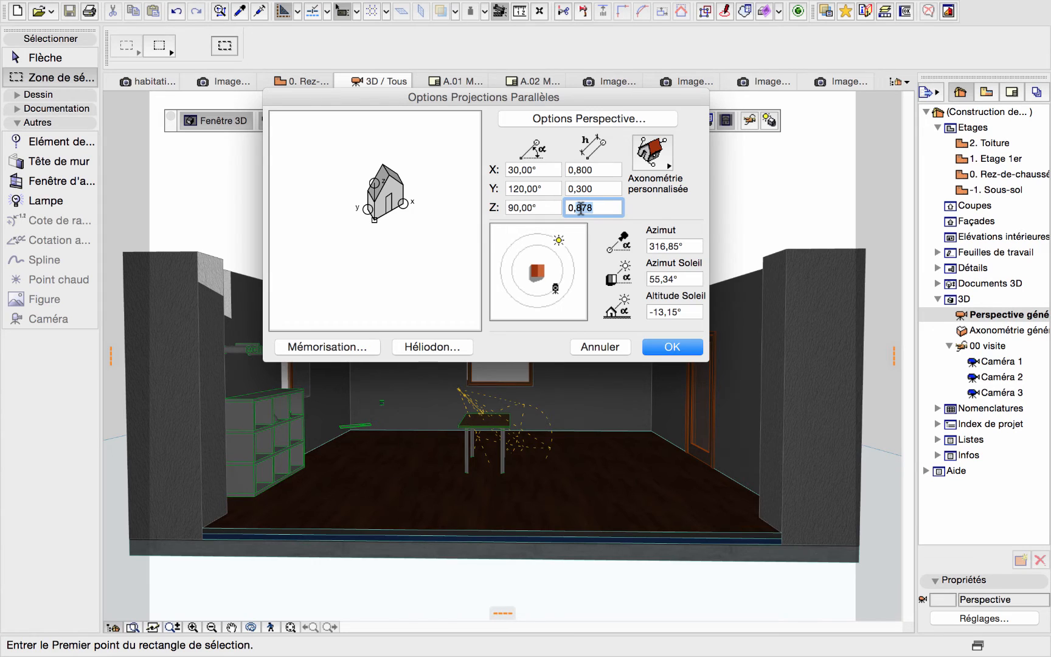
{"action": "type", "text": "300"}
{"action": "left_click", "coordinate": [604, 189]}
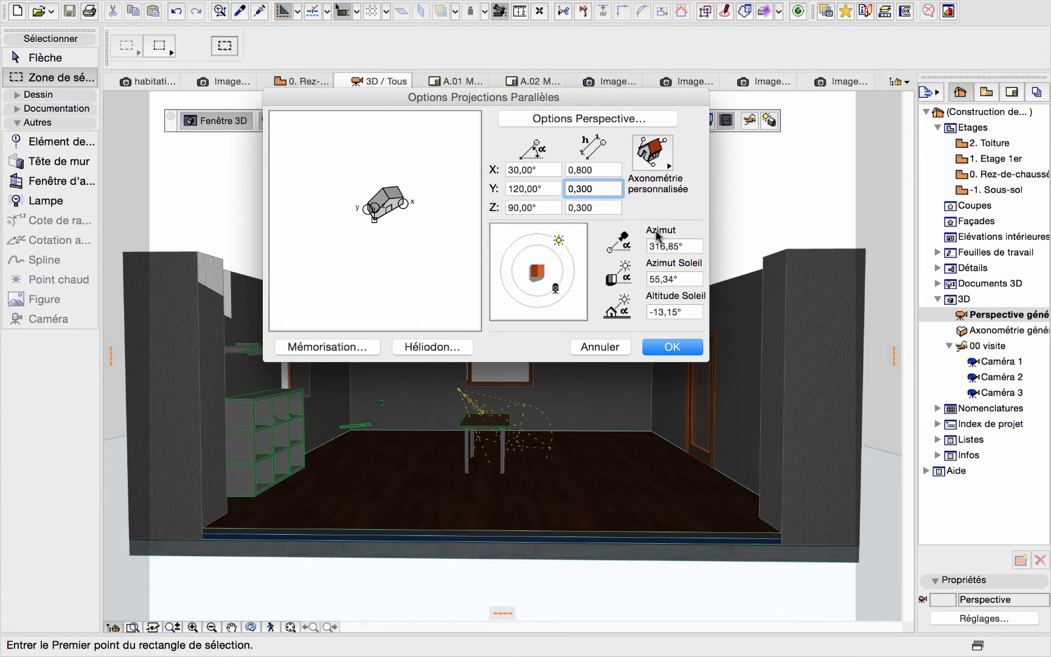
- Set the Y and Z scale factors to 0,500 and the sun azimuth to 125°, apply the custom axonometry, and review its options
{"action": "left_click", "coordinate": [604, 170]}
{"action": "double_click", "coordinate": [595, 189]}
{"action": "type", "text": "500"}
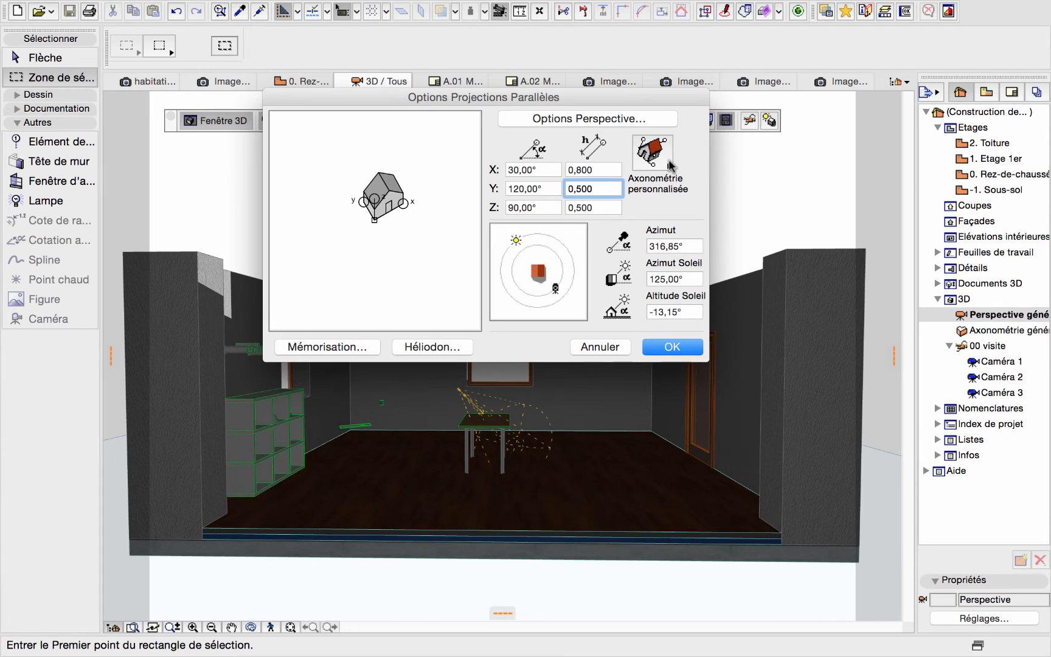
{"action": "left_click", "coordinate": [669, 167]}
{"action": "left_click", "coordinate": [671, 348]}
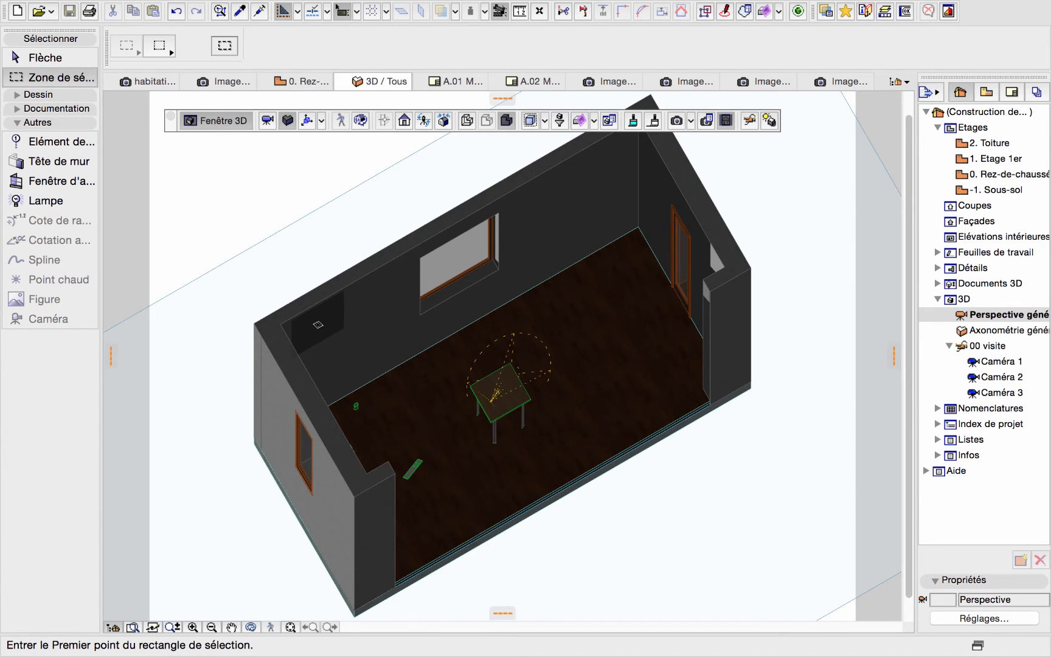
{"action": "left_click", "coordinate": [307, 121]}
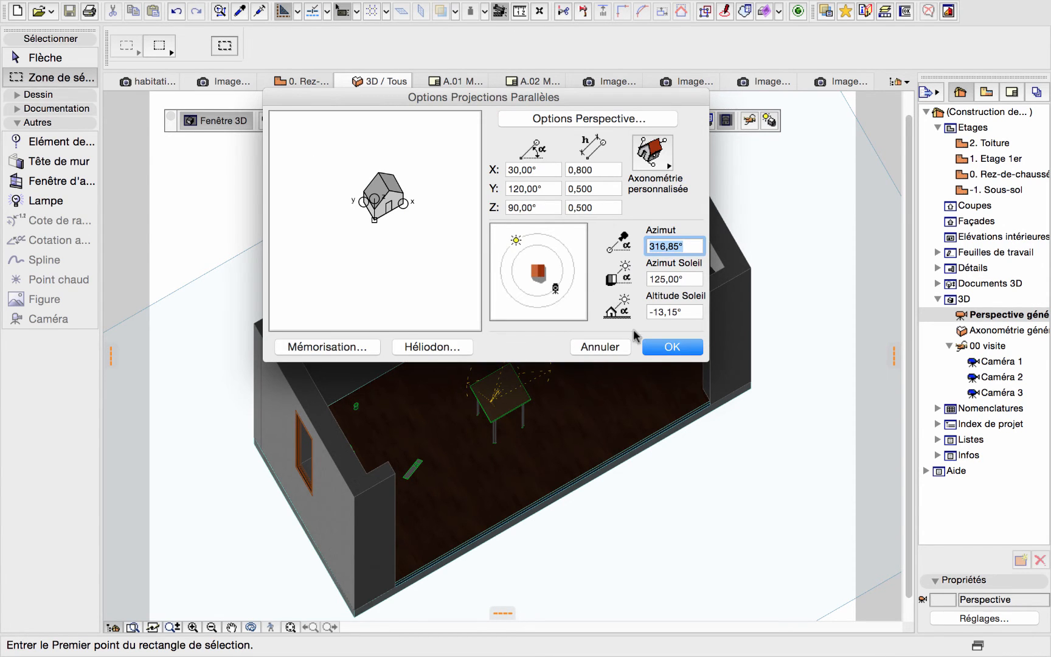
{"action": "left_click", "coordinate": [599, 347]}
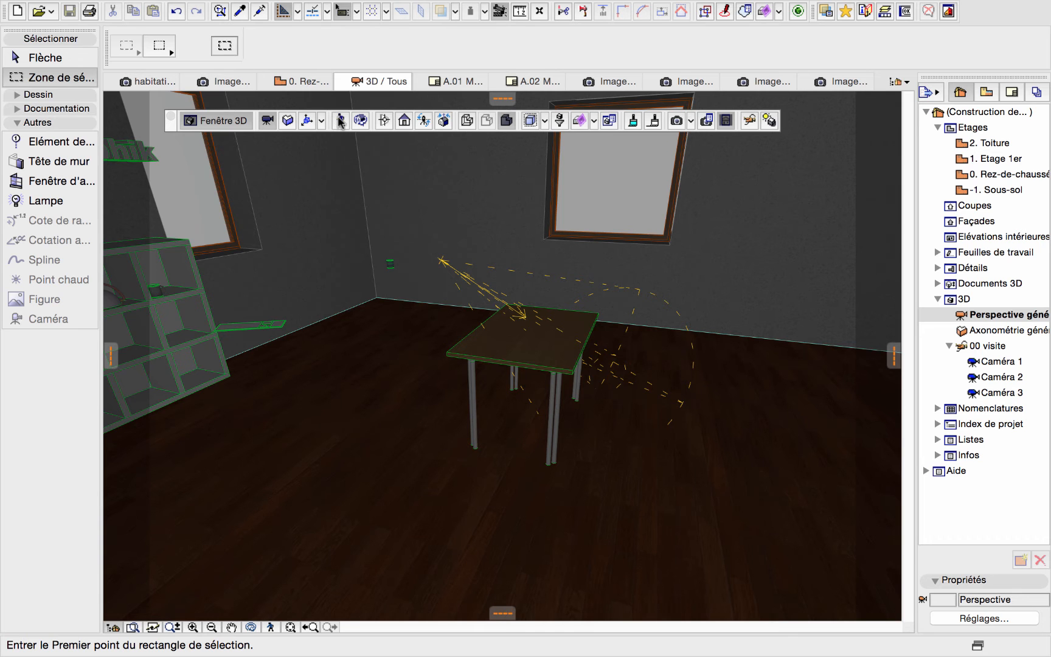
- Review the navigation commands for 3D exploration and start exploring the room in perspective
{"action": "left_click", "coordinate": [339, 121]}
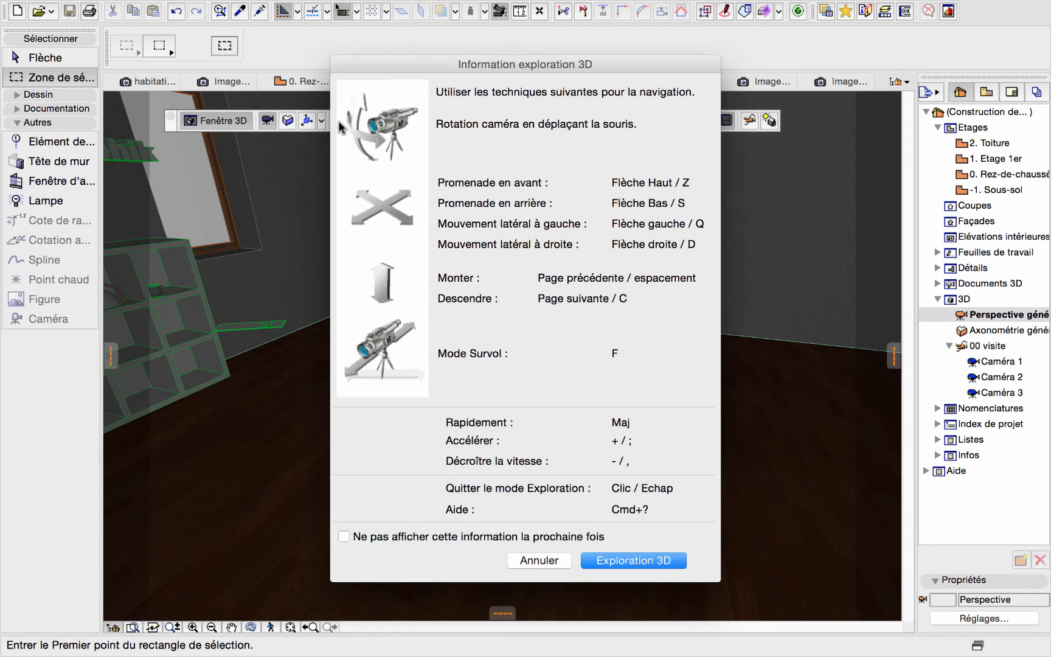
{"action": "left_click_drag", "start_coordinate": [388, 67], "coordinate": [146, 46]}
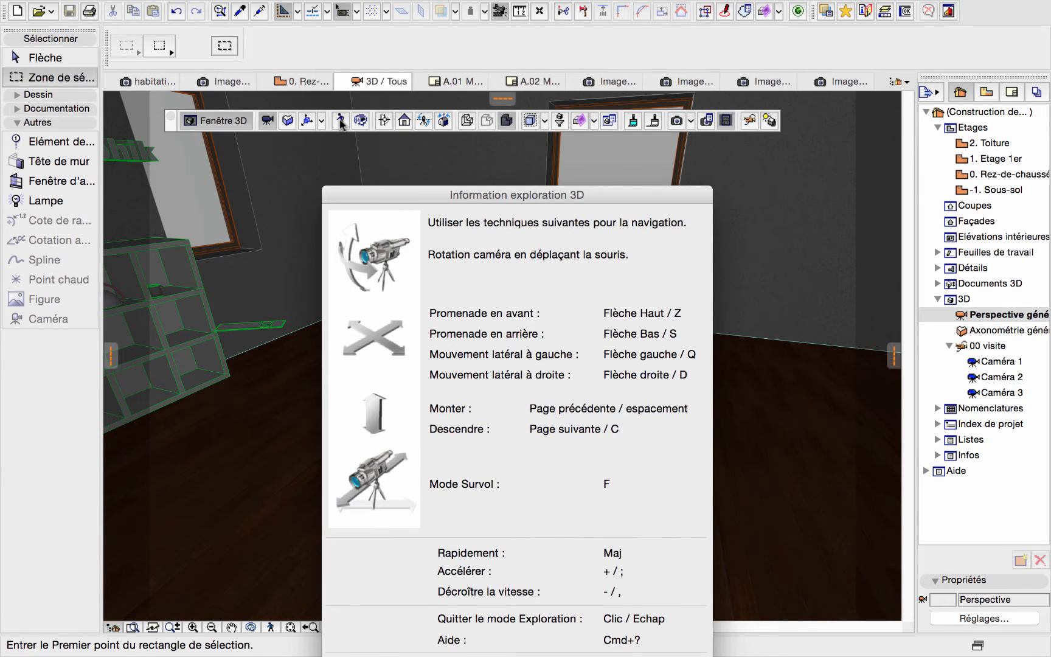
{"action": "left_click_drag", "start_coordinate": [383, 195], "coordinate": [356, 134]}
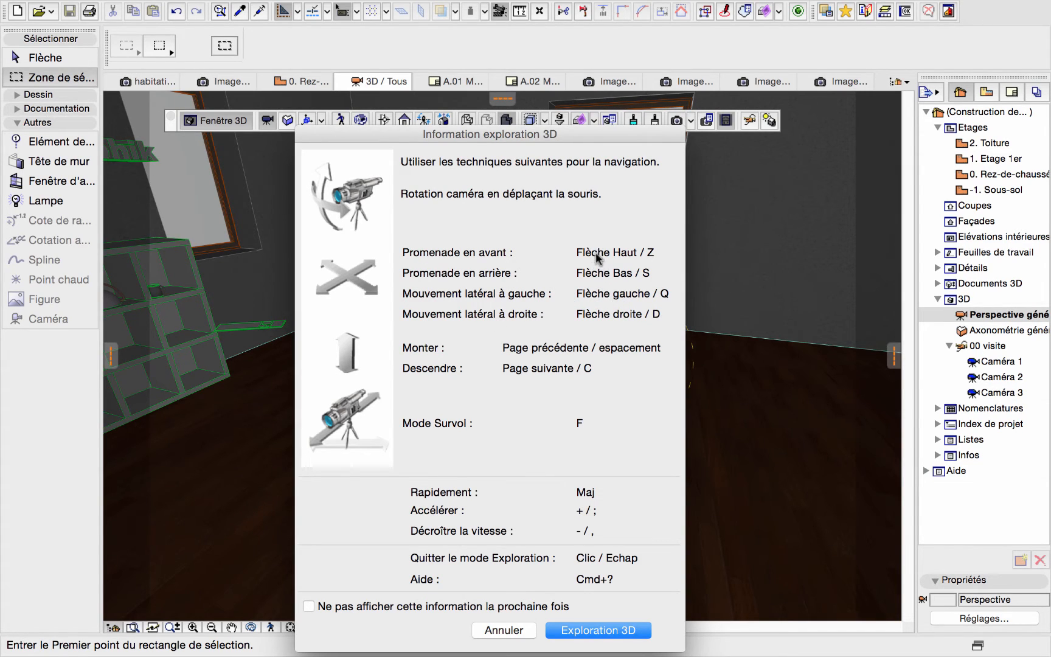
{"action": "left_click", "coordinate": [592, 633]}
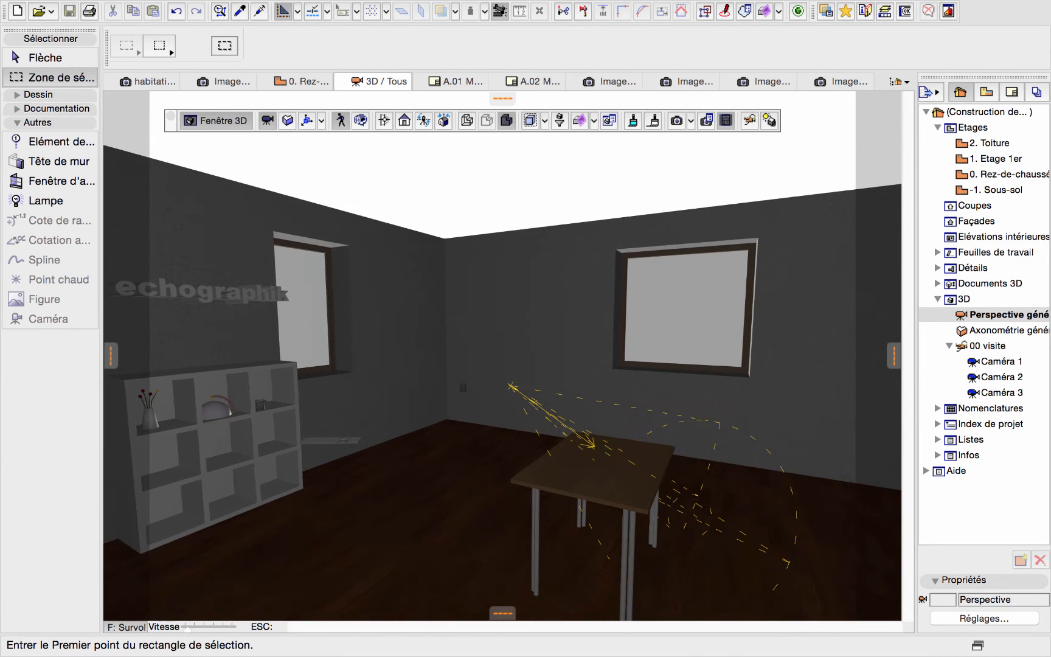
- Walk forwards, backwards and sideways through the room, finish close to the bookshelf corner, and leave exploration mode
{"action": "key", "text": "Up"}
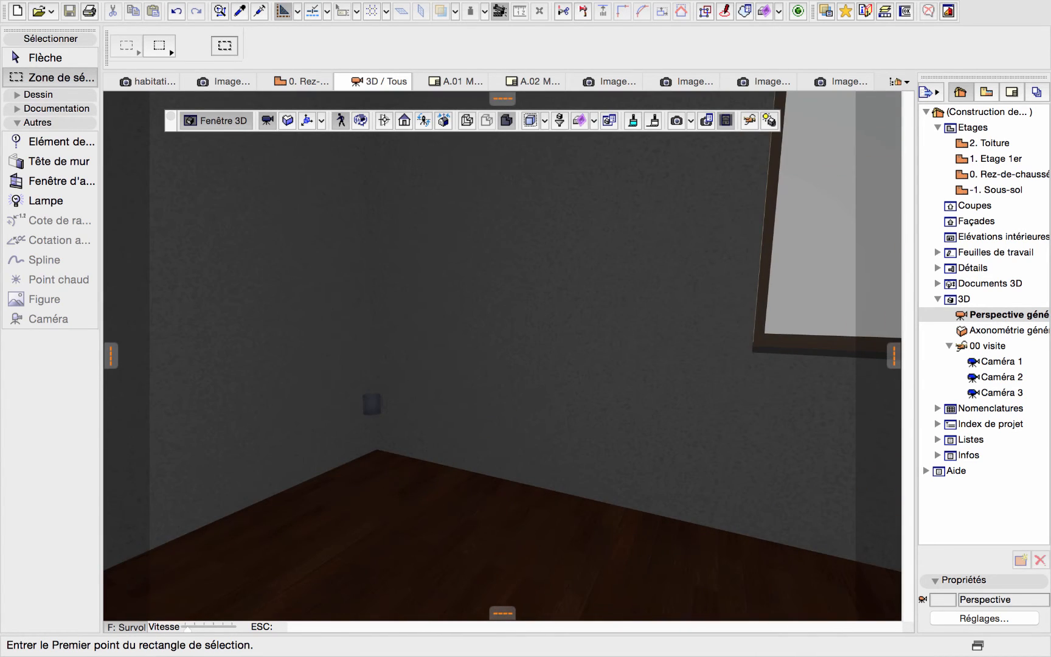
{"action": "key", "text": "Down"}
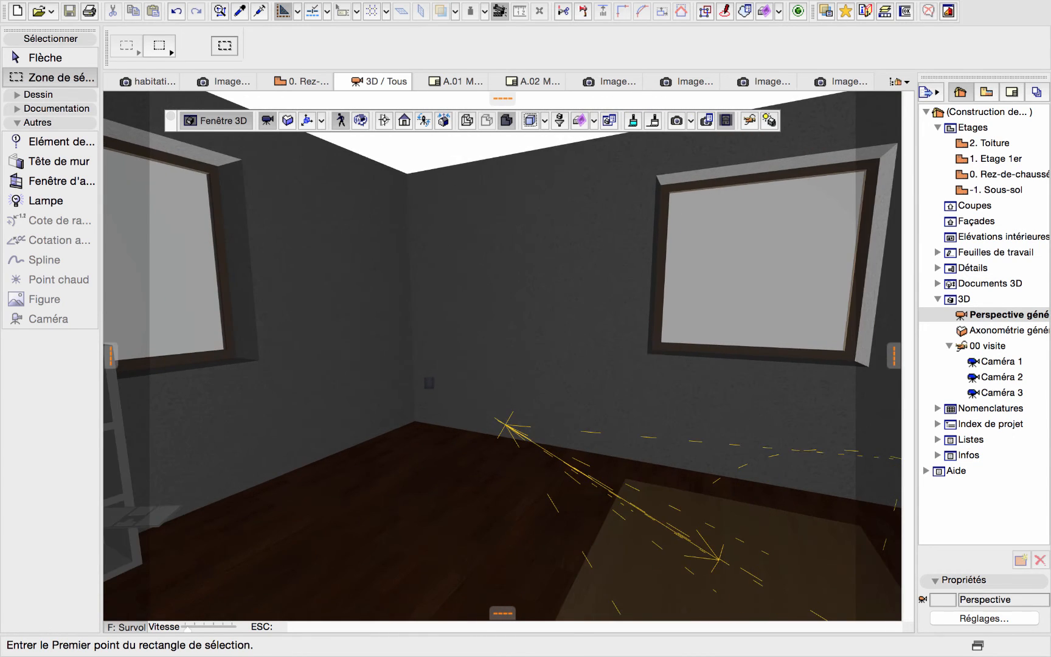
{"action": "key", "text": "Down"}
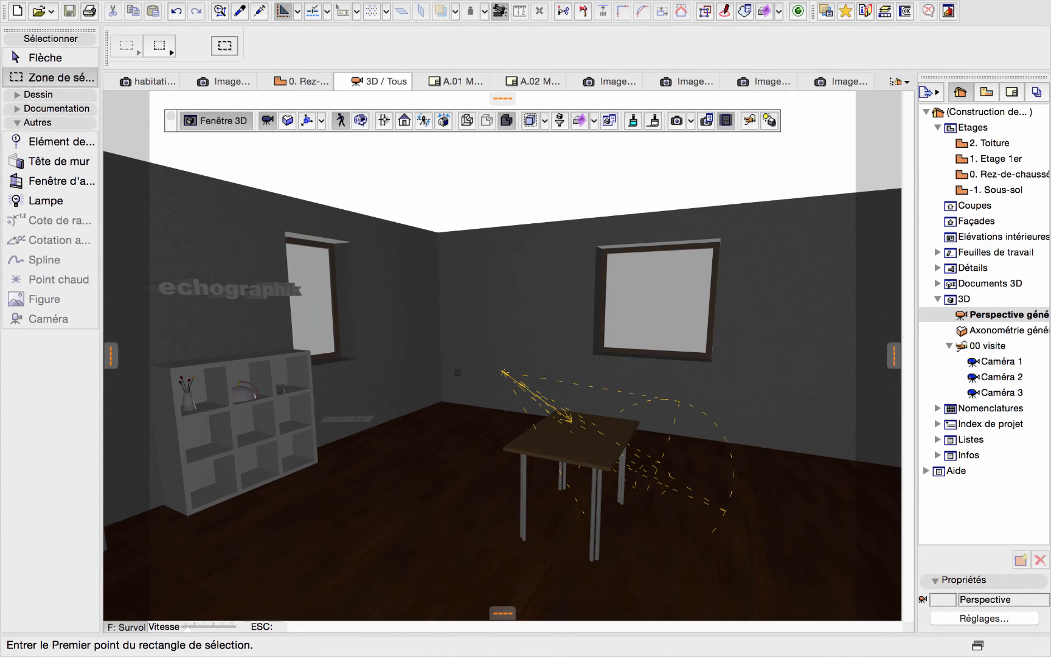
{"action": "key", "text": "Left"}
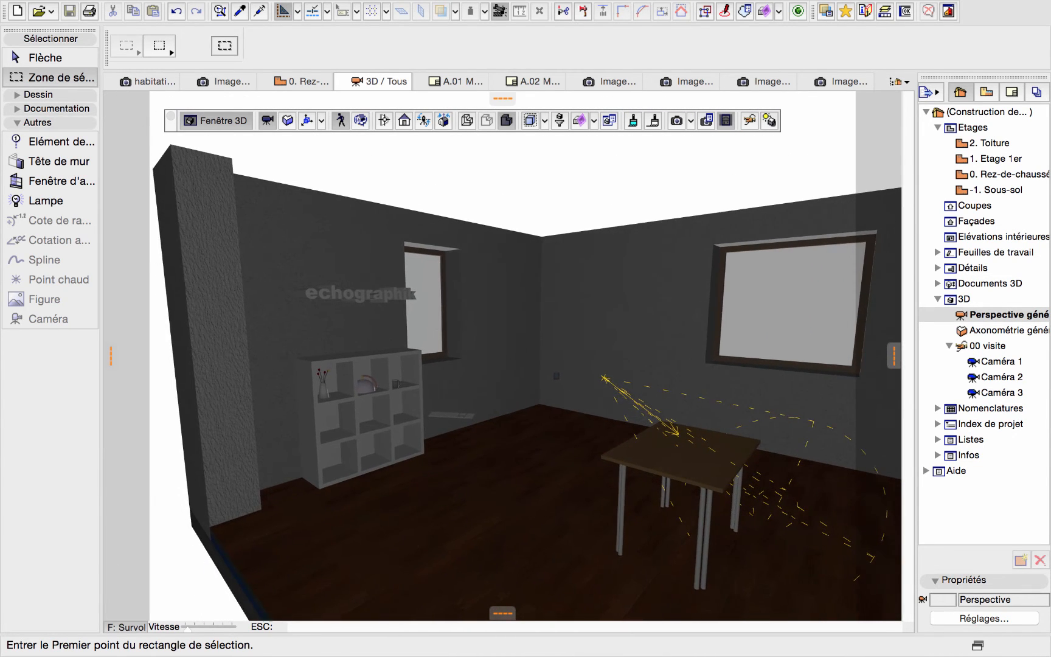
{"action": "key", "text": "Up"}
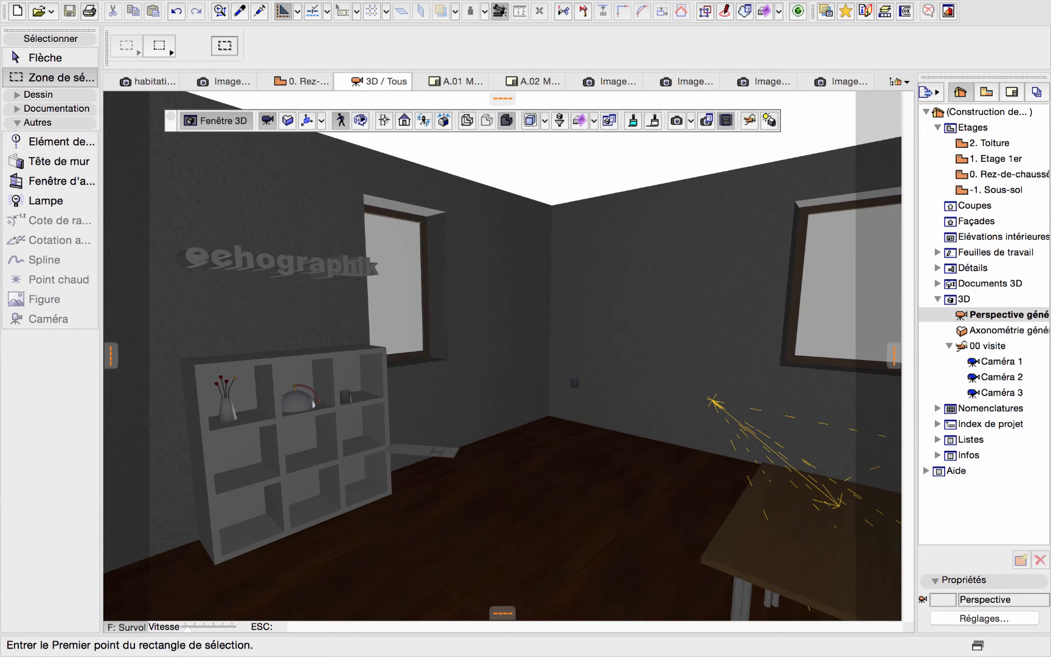
{"action": "key", "text": "Right"}
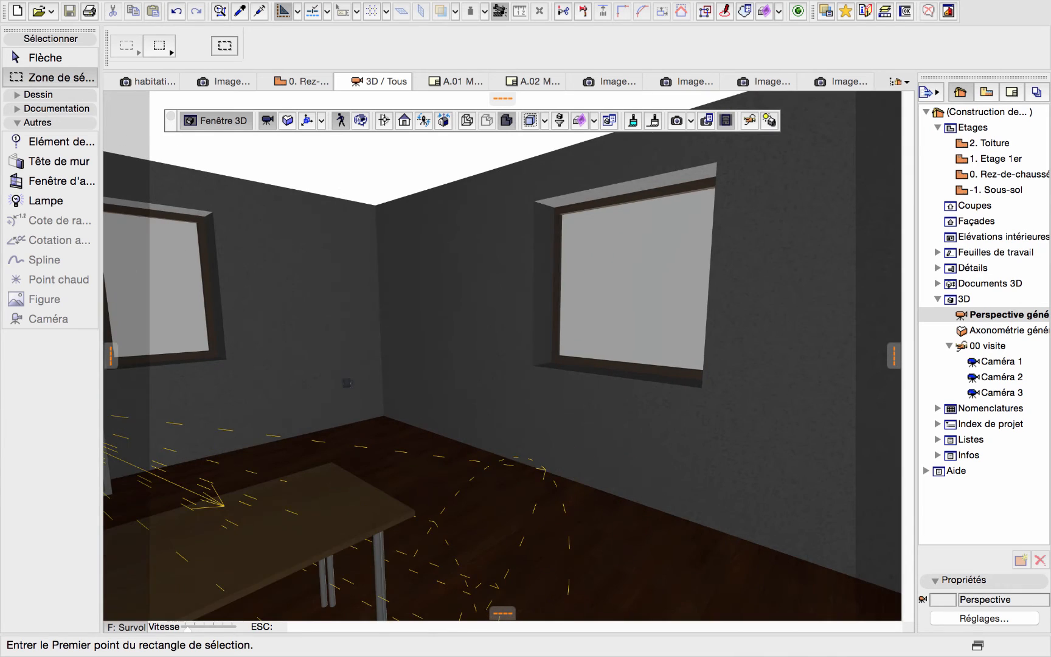
{"action": "key", "text": "Left"}
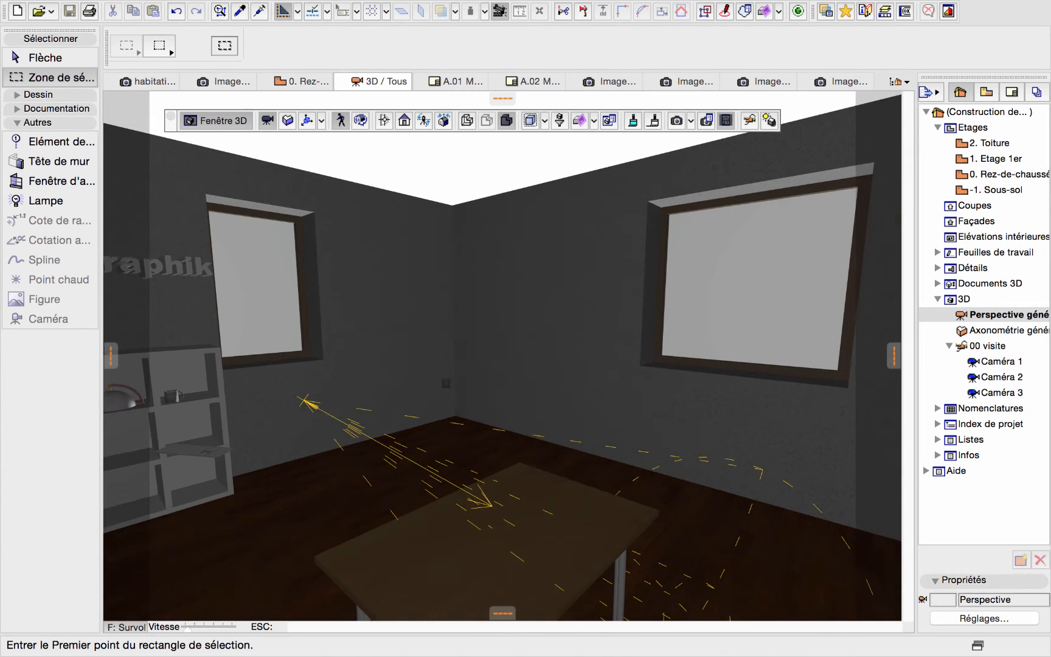
{"action": "key", "text": "Up"}
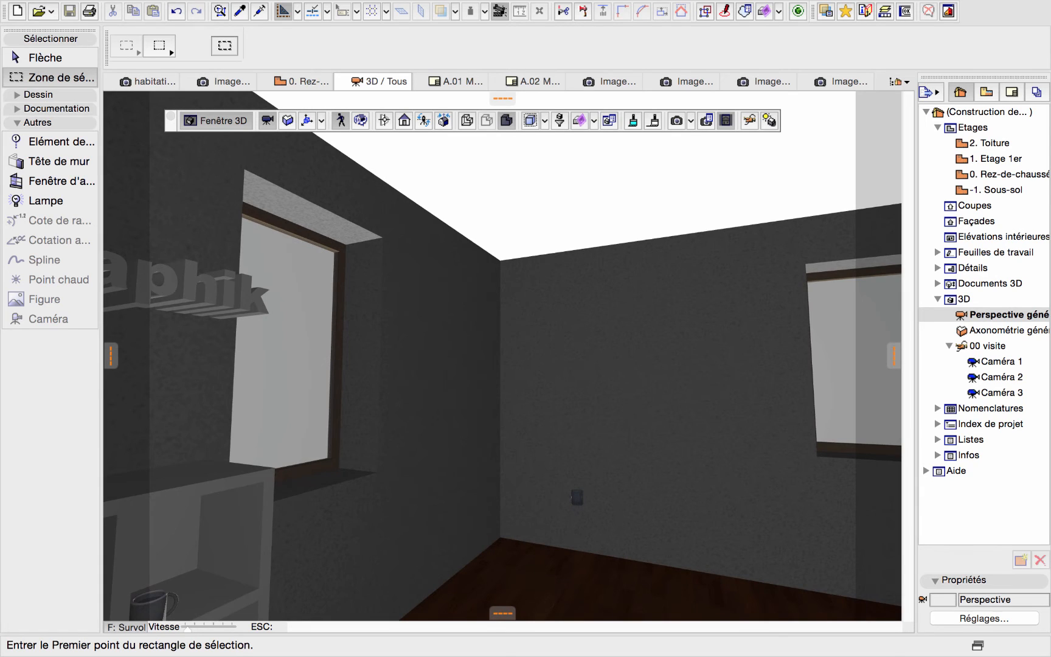
{"action": "key", "text": "Escape"}
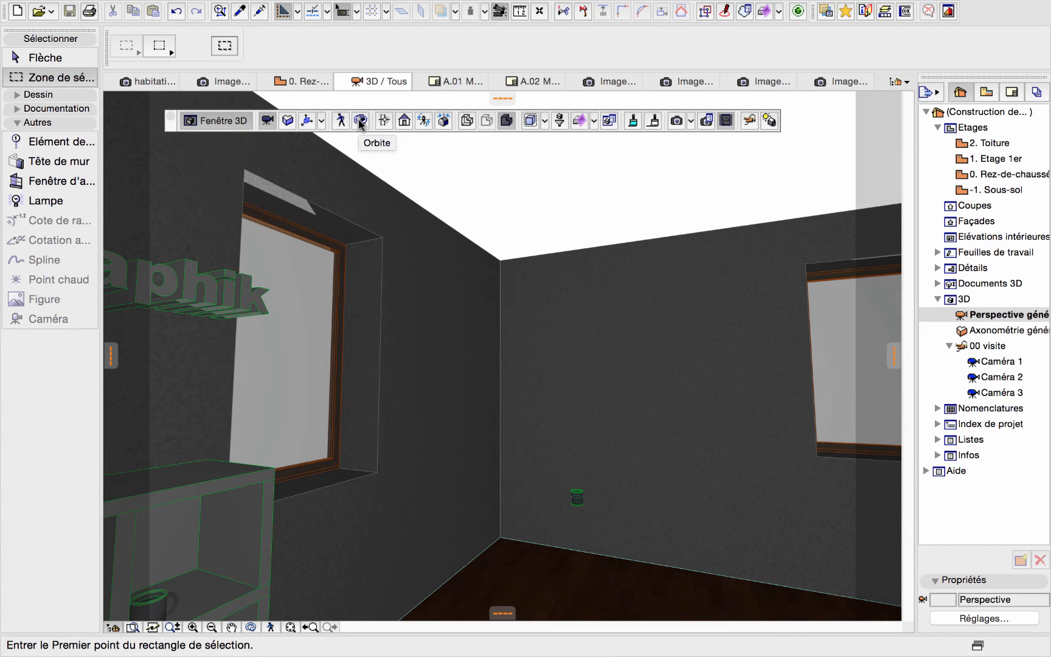
- Orbit the perspective around the room with the Orbit command, inspect the bookshelf and window wall at different distances, and leave orbit mode
{"action": "left_click", "coordinate": [360, 122]}
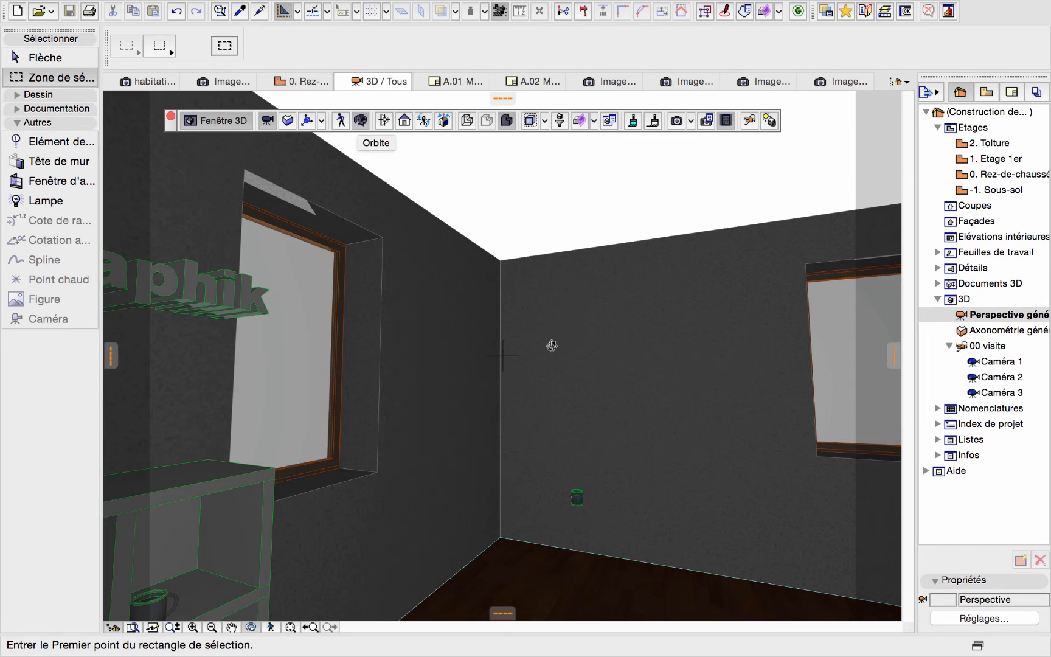
{"action": "left_click_drag", "start_coordinate": [538, 319], "coordinate": [488, 331]}
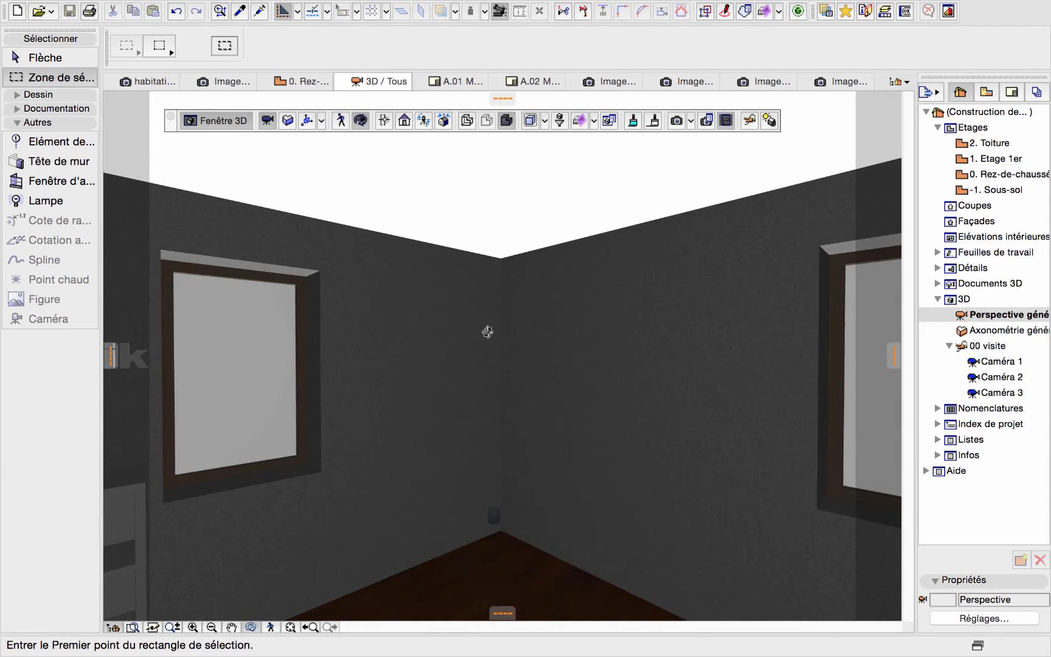
{"action": "scroll", "coordinate": [511, 337], "scroll_direction": "down", "scroll_amount": 5}
{"action": "scroll", "coordinate": [512, 341], "scroll_direction": "down", "scroll_amount": 5}
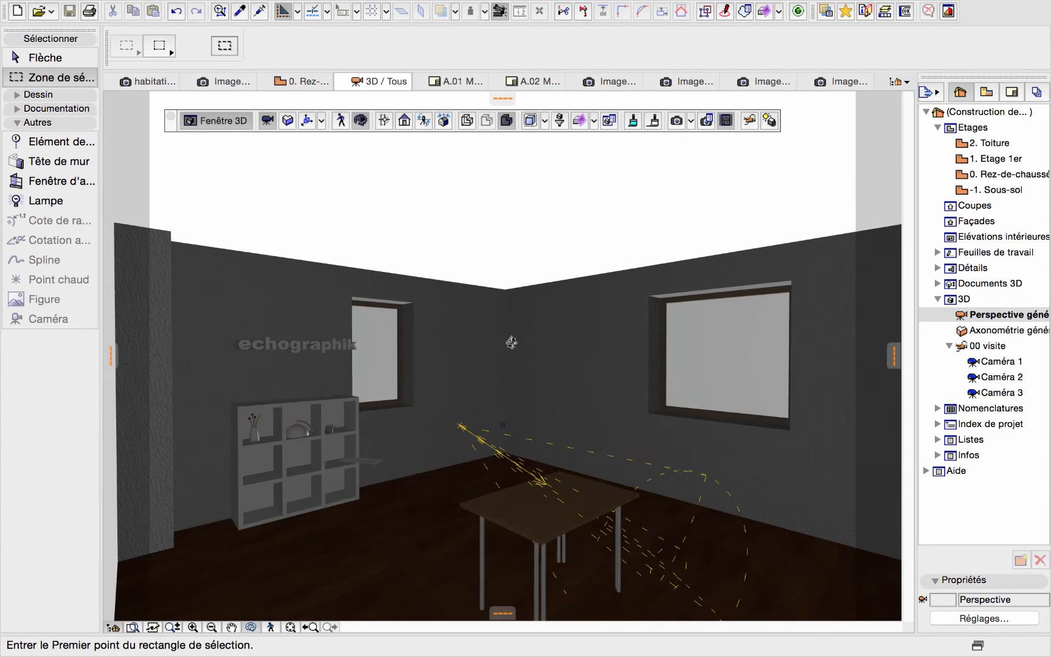
{"action": "scroll", "coordinate": [512, 346], "scroll_direction": "down", "scroll_amount": 5}
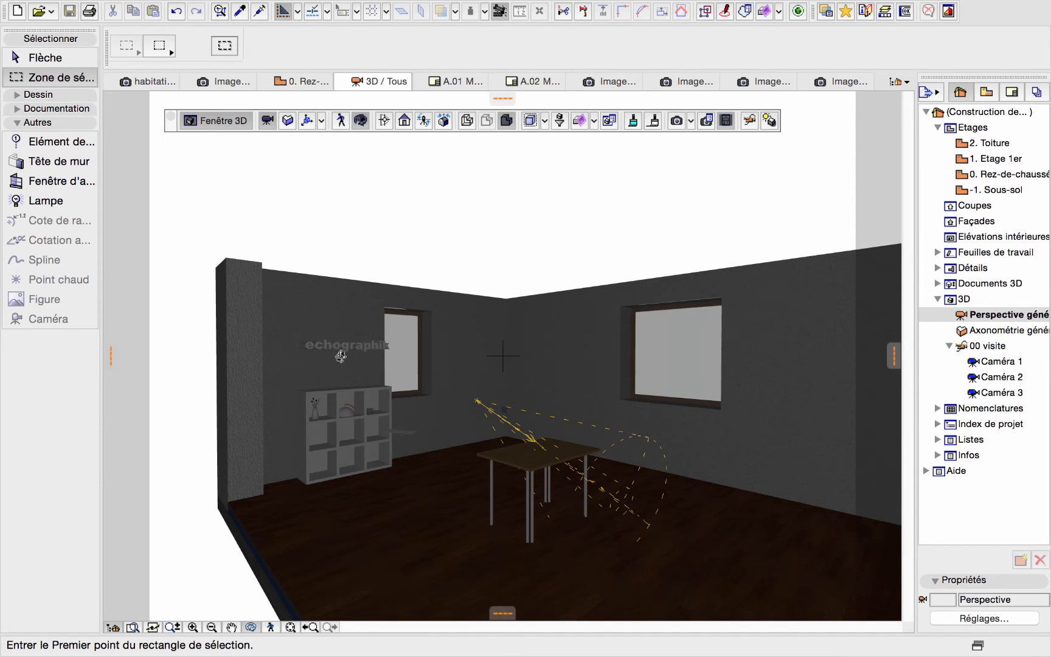
{"action": "scroll", "coordinate": [340, 359], "scroll_direction": "up", "scroll_amount": 5}
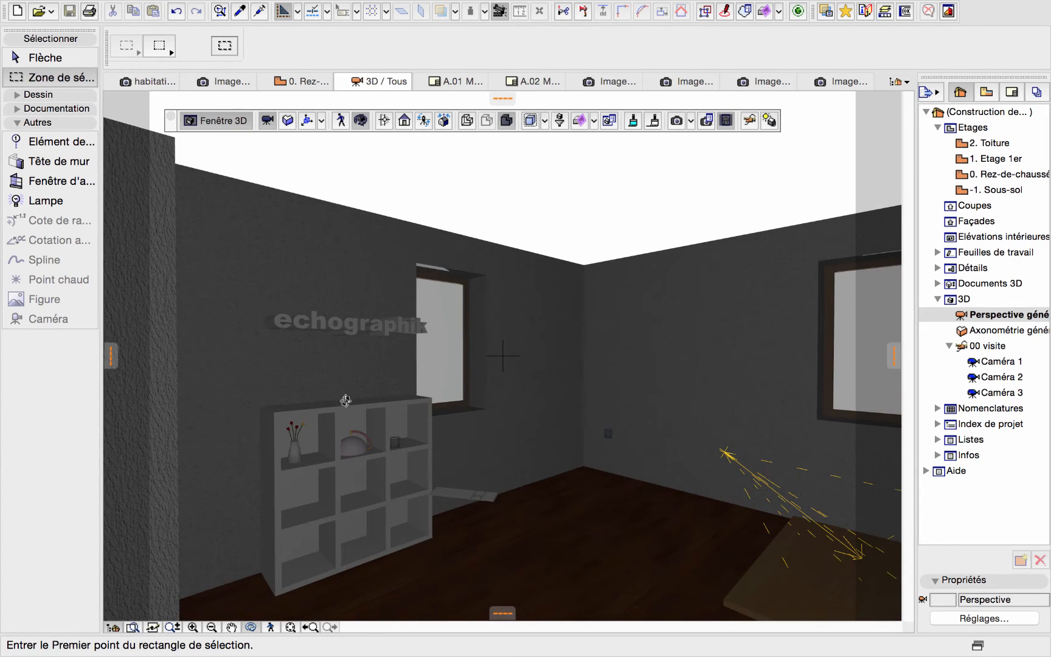
{"action": "scroll", "coordinate": [346, 400], "scroll_direction": "up", "scroll_amount": 5}
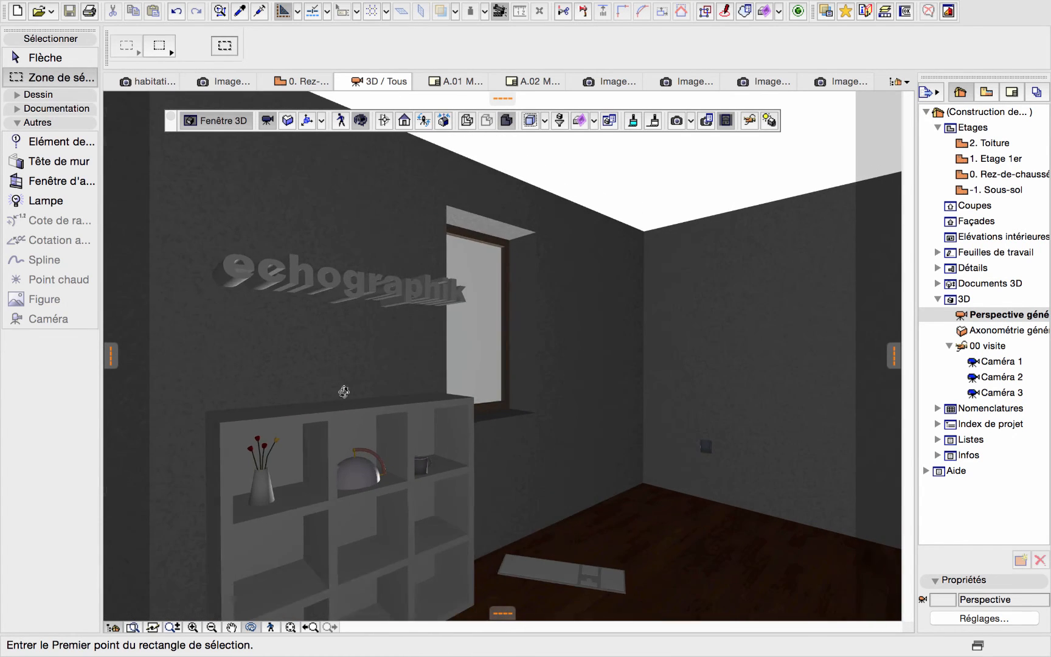
{"action": "scroll", "coordinate": [343, 391], "scroll_direction": "down", "scroll_amount": 6}
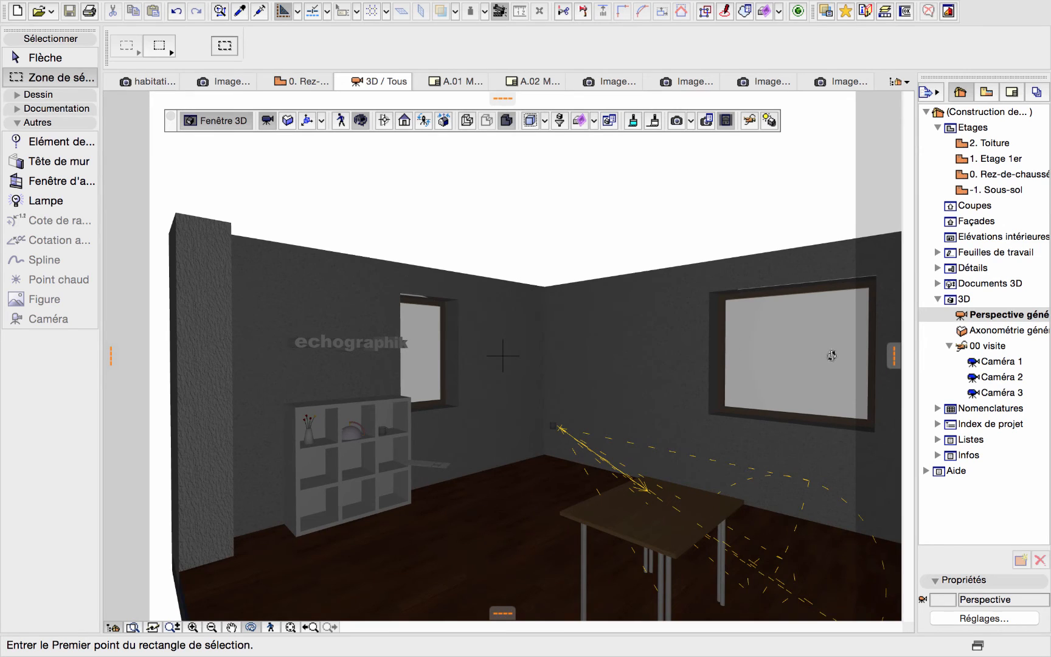
{"action": "scroll", "coordinate": [798, 350], "scroll_direction": "up", "scroll_amount": 4}
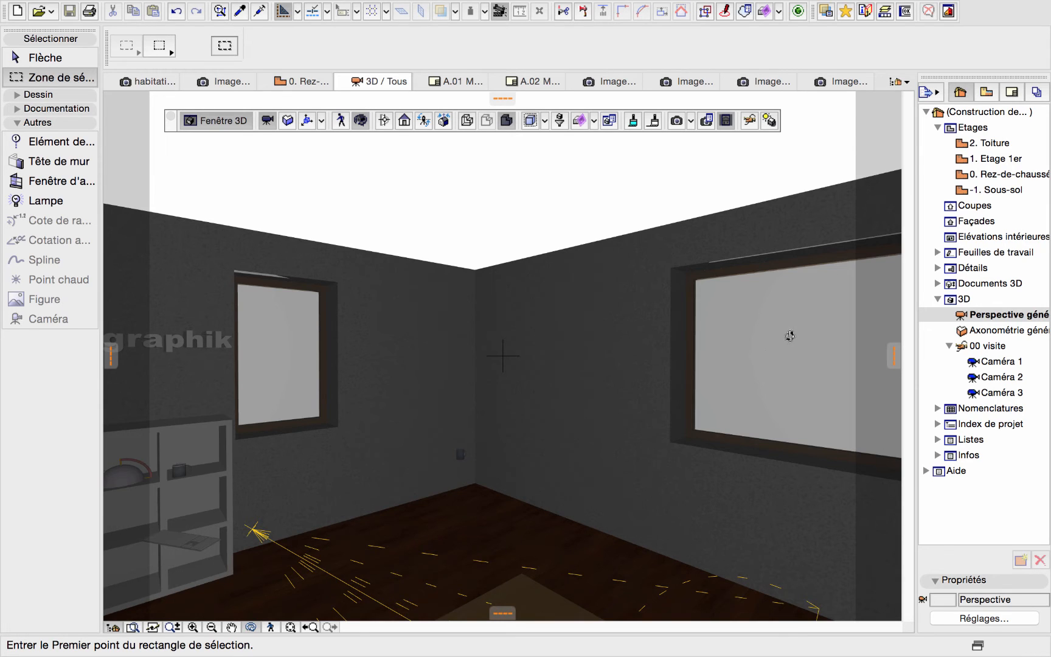
{"action": "left_click_drag", "start_coordinate": [776, 329], "coordinate": [587, 473]}
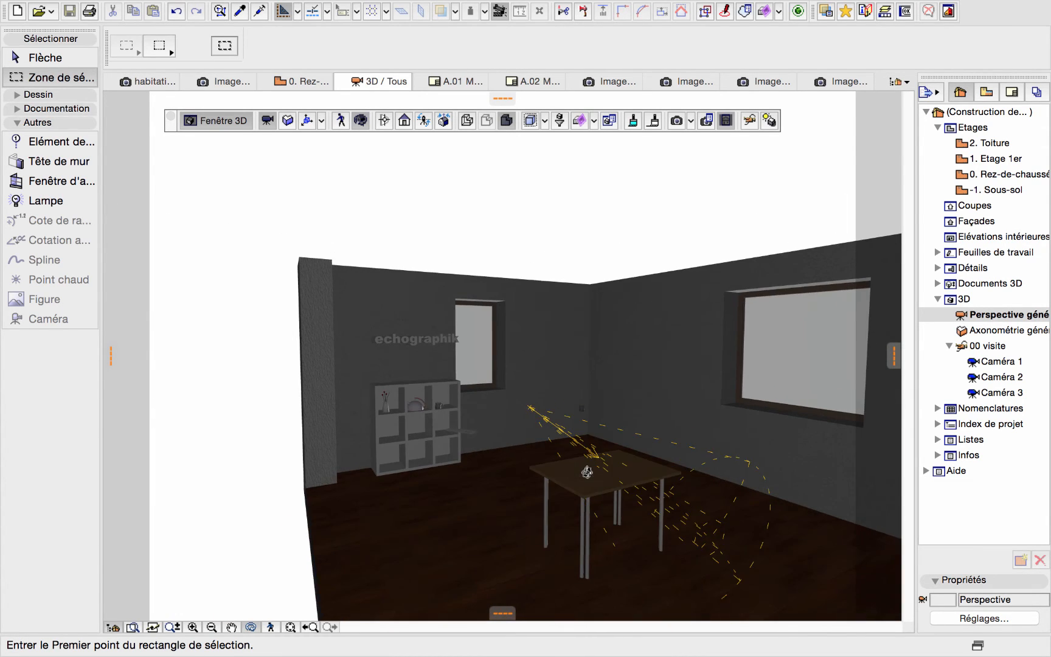
{"action": "left_click", "coordinate": [360, 122]}
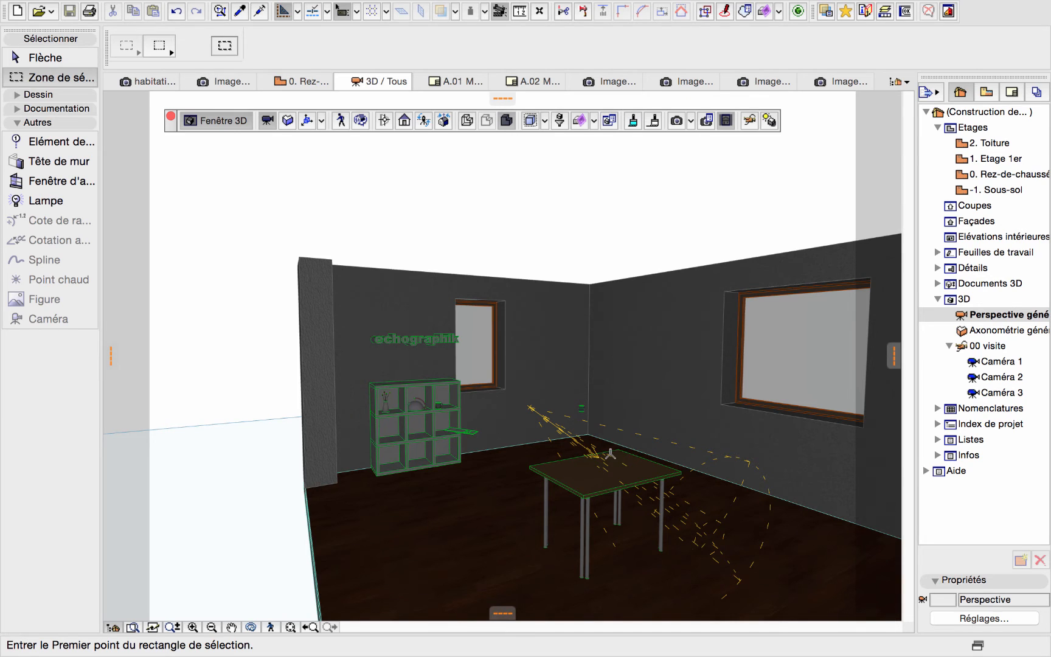
- Orbit temporarily without the Orbit command, examine the bookshelf wall up close, and finish with a raised view of the room
{"action": "middle_click_drag", "start_coordinate": [611, 448], "coordinate": [567, 445], "text": "shift"}
{"action": "scroll", "coordinate": [573, 442], "scroll_direction": "up", "scroll_amount": 4}
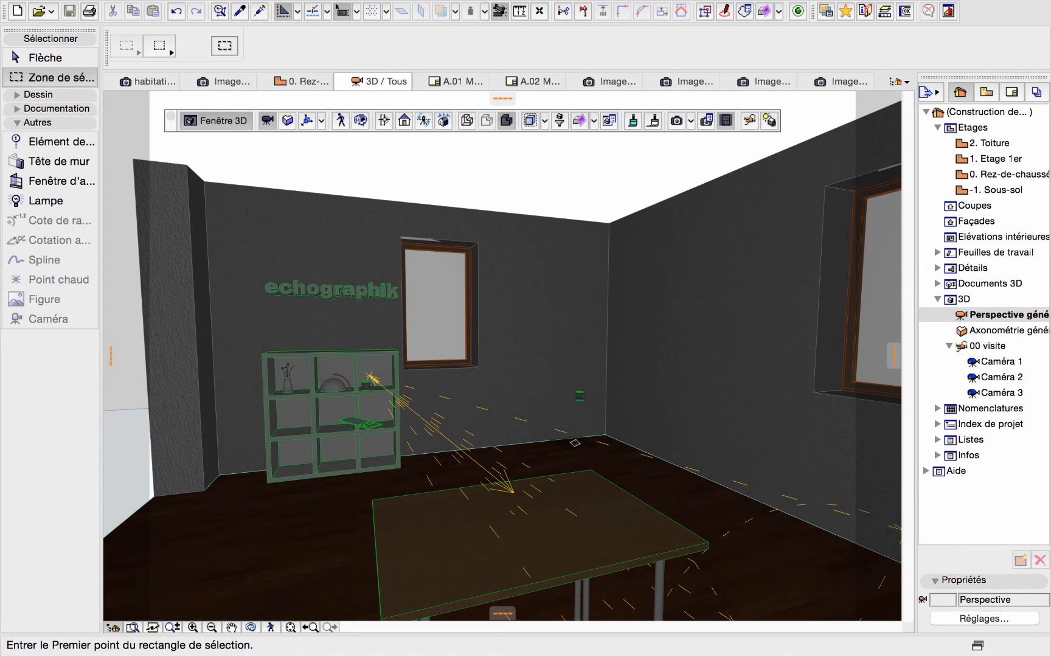
{"action": "scroll", "coordinate": [476, 395], "scroll_direction": "up", "scroll_amount": 2}
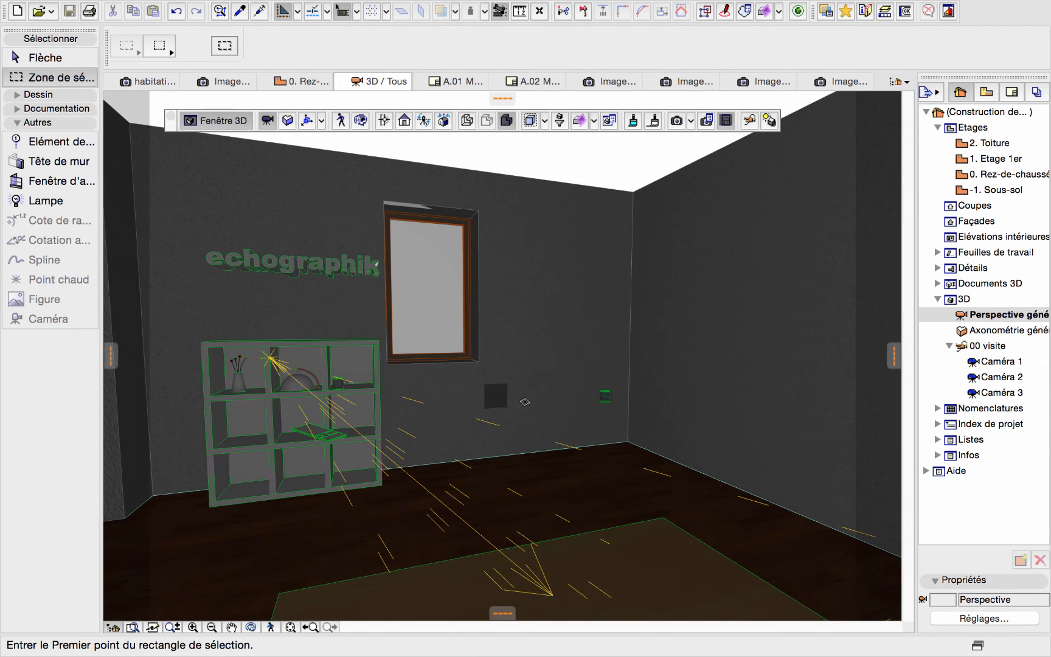
{"action": "scroll", "coordinate": [525, 401], "scroll_direction": "down", "scroll_amount": 3}
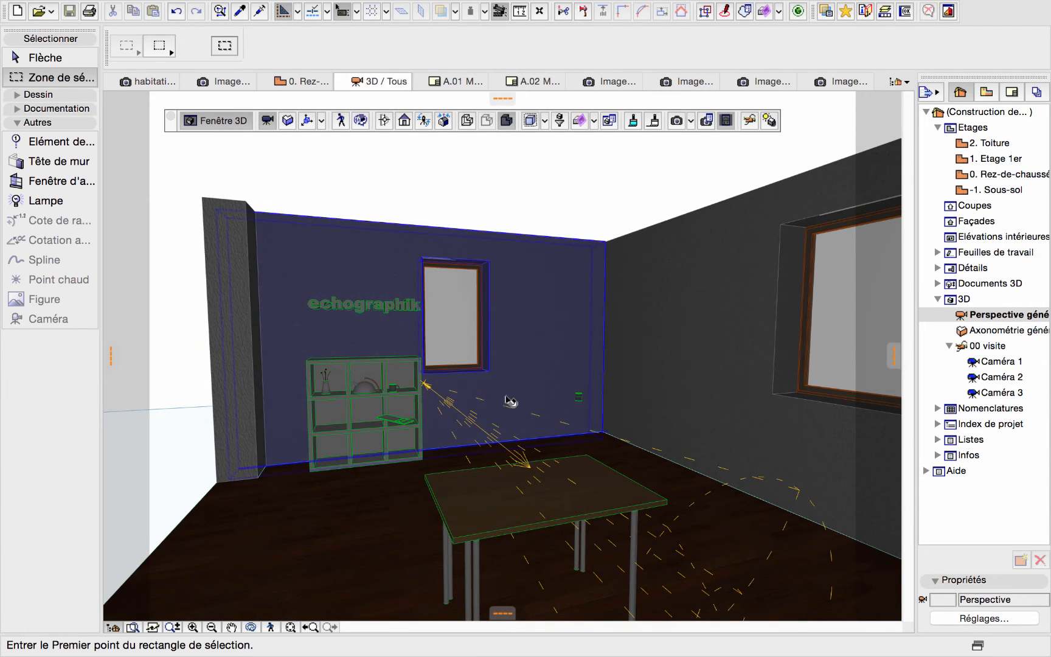
{"action": "middle_click_drag", "start_coordinate": [510, 402], "coordinate": [493, 433], "text": "shift"}
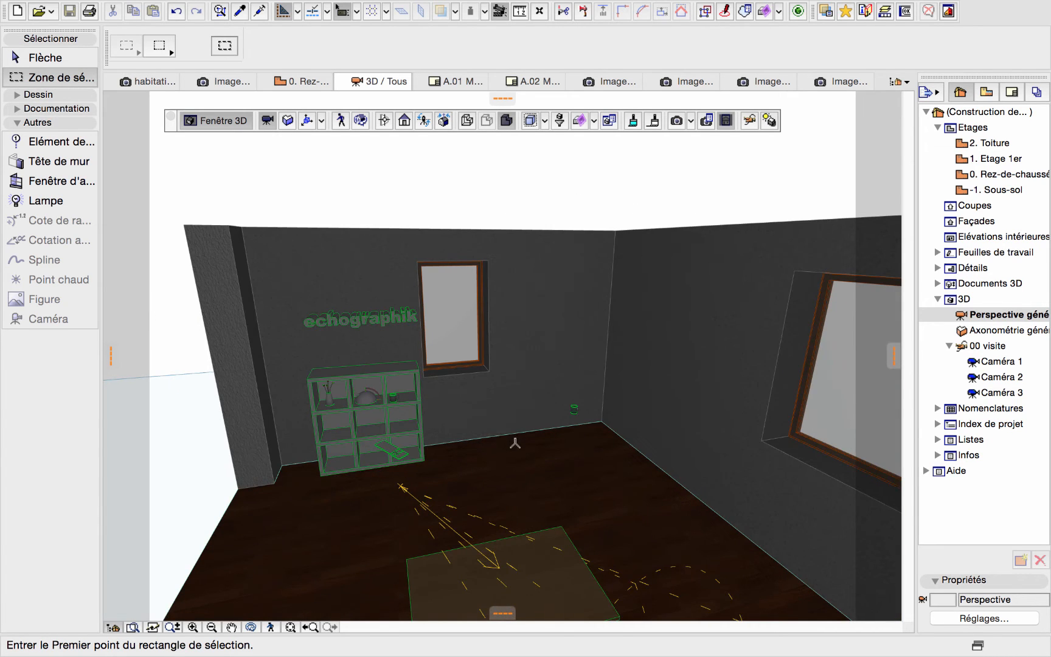
- Aim the camera at the vase on the bookshelf and at the small object in the room's corner using the Regarder command
{"action": "scroll", "coordinate": [521, 445], "scroll_direction": "up", "scroll_amount": 5}
{"action": "scroll", "coordinate": [518, 444], "scroll_direction": "down", "scroll_amount": 5}
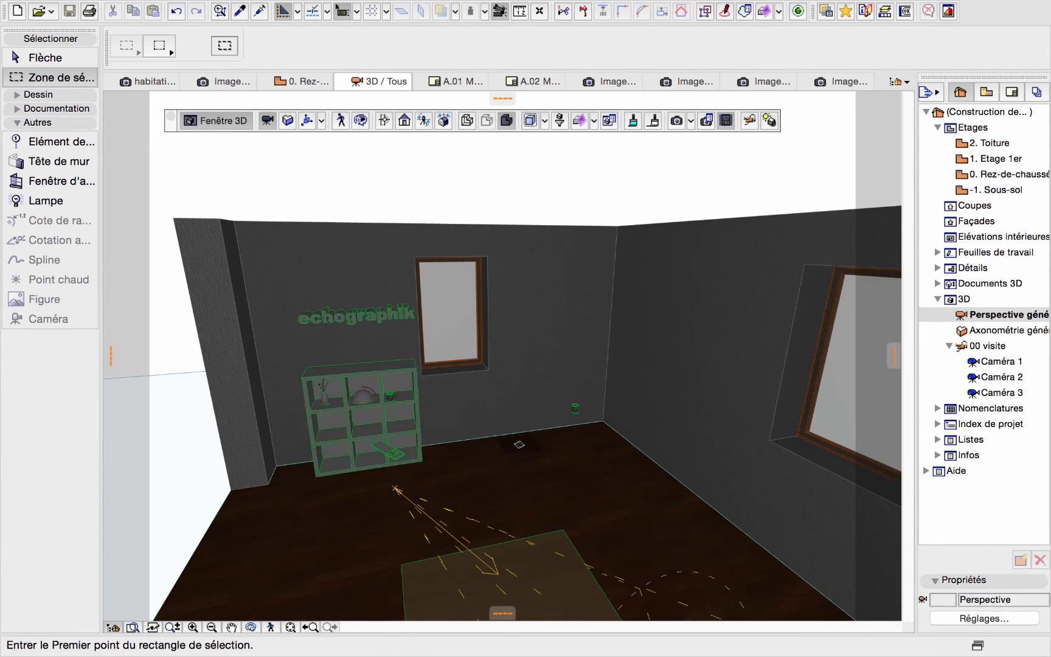
{"action": "scroll", "coordinate": [517, 447], "scroll_direction": "up", "scroll_amount": 5}
{"action": "middle_click_drag", "start_coordinate": [496, 445], "coordinate": [576, 401]}
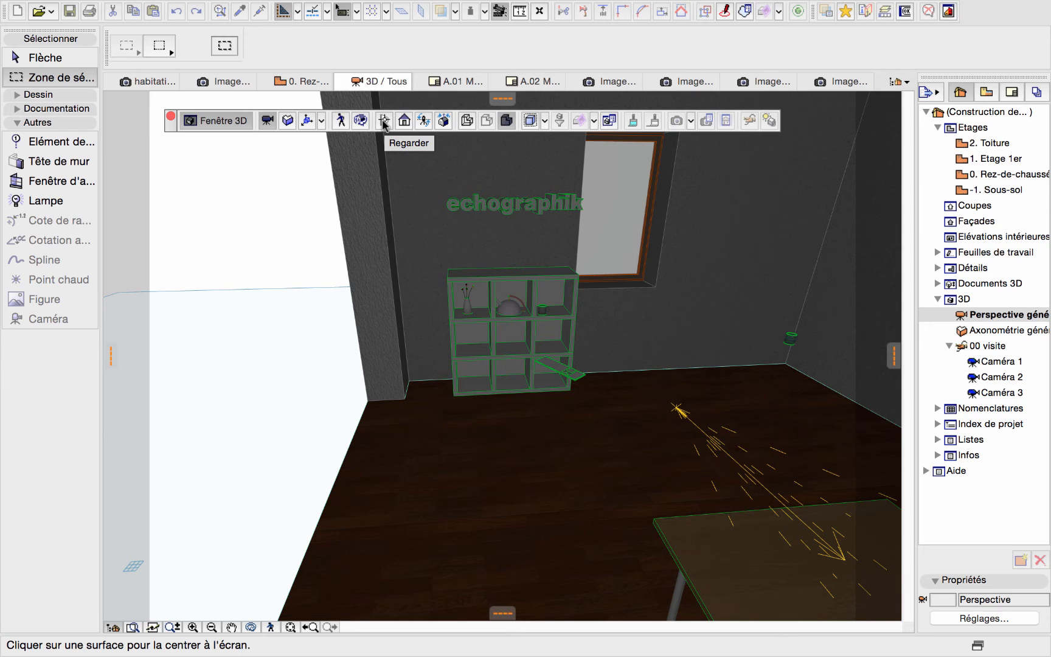
{"action": "left_click", "coordinate": [384, 121]}
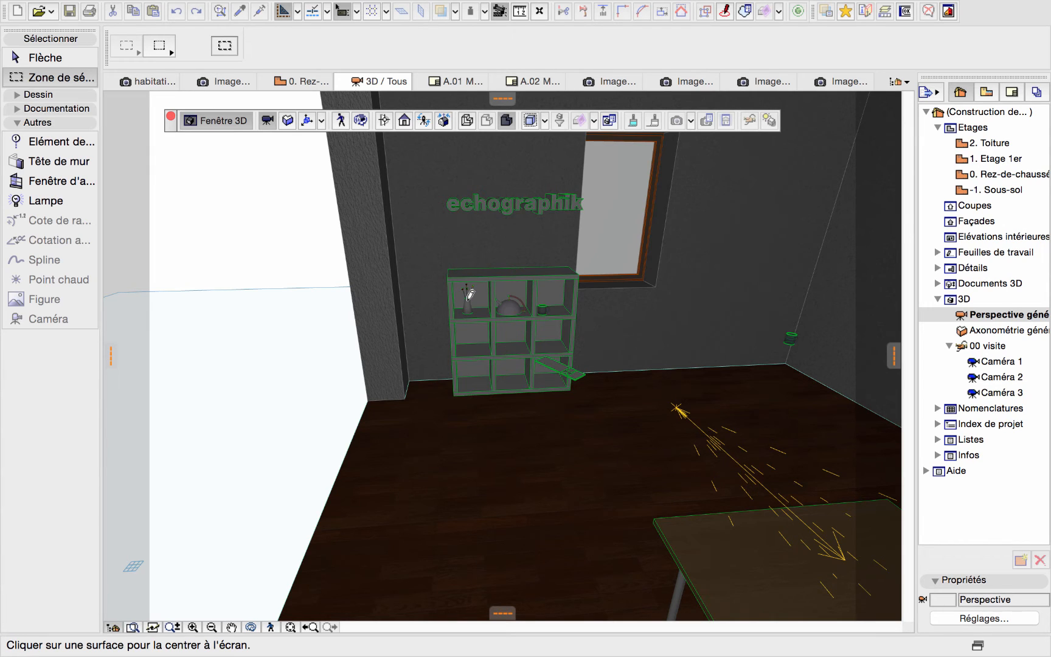
{"action": "left_click", "coordinate": [467, 299]}
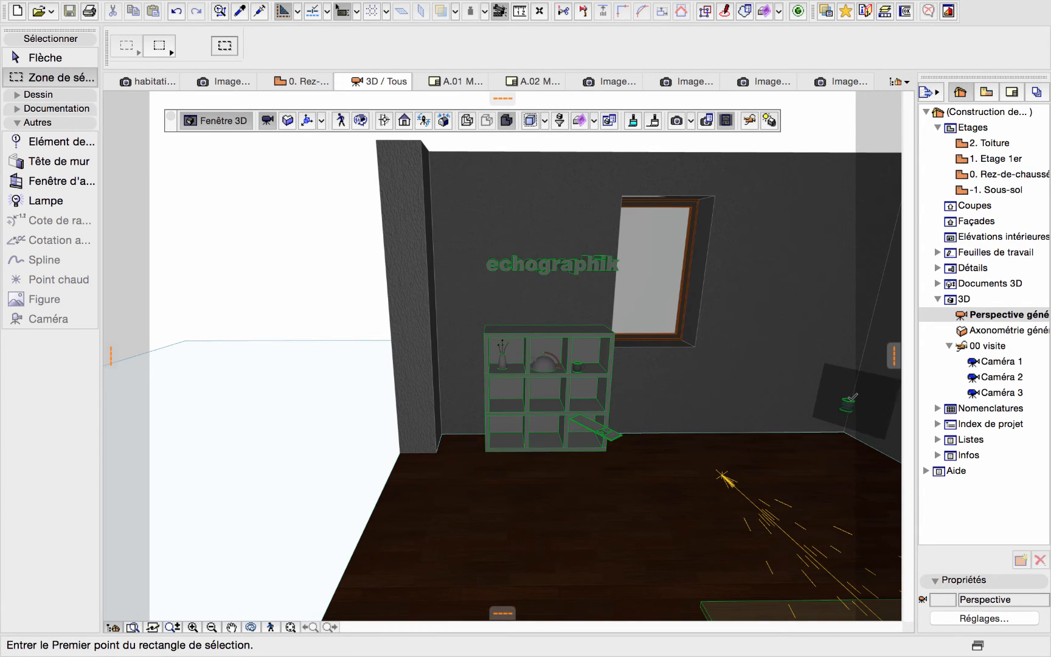
{"action": "left_click", "coordinate": [384, 120]}
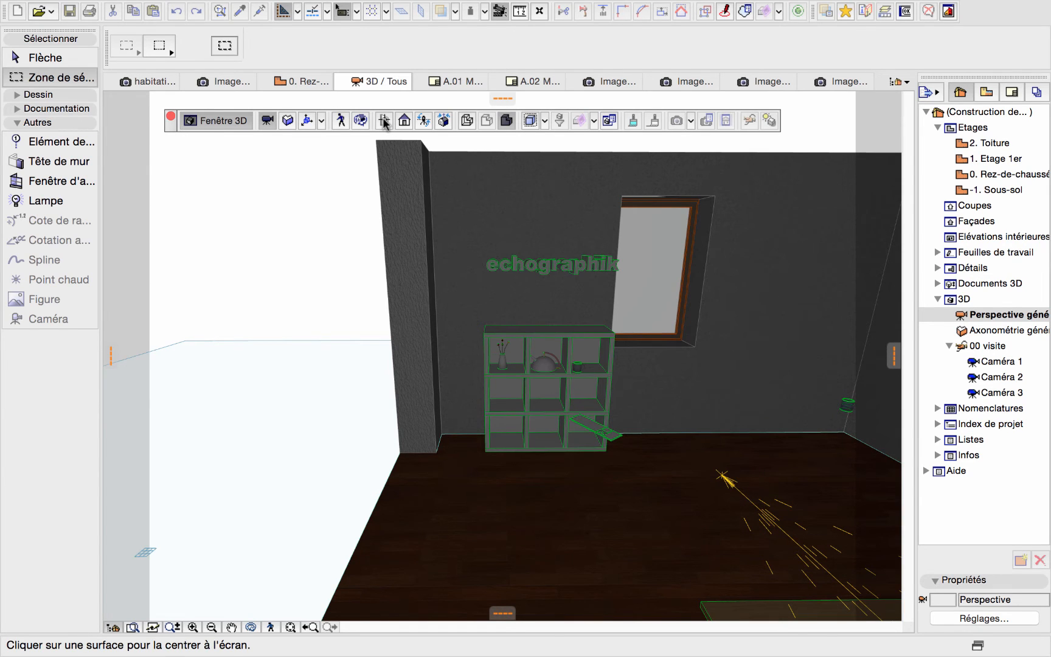
{"action": "left_click", "coordinate": [850, 399]}
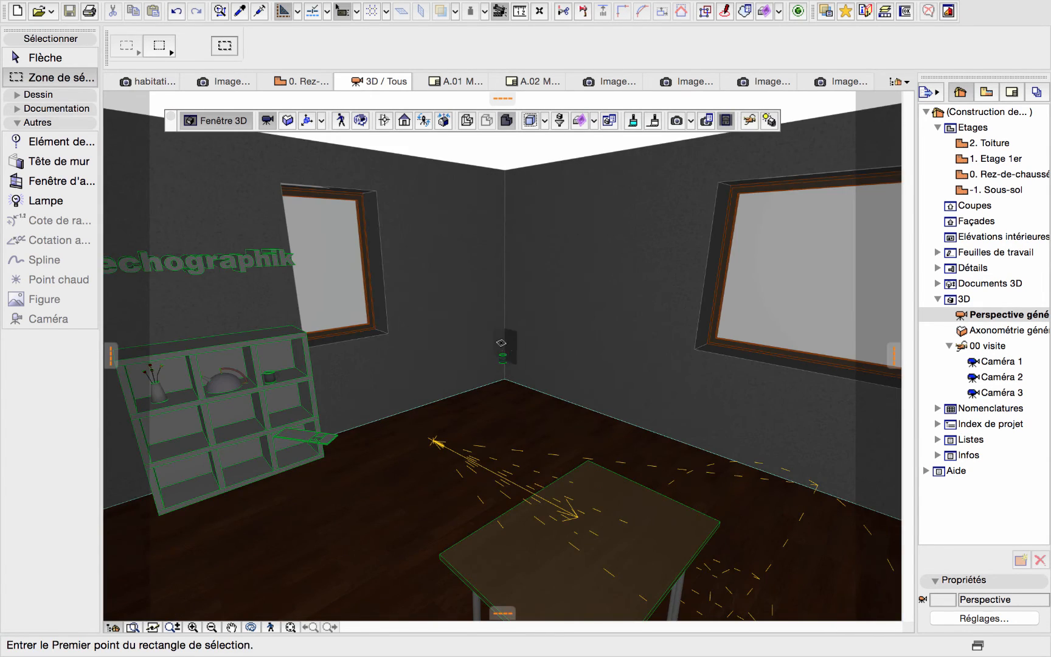
- Look perpendicularly at the wall with the large window and at another clicked surface of the room
{"action": "left_click", "coordinate": [404, 121]}
{"action": "left_click", "coordinate": [644, 239]}
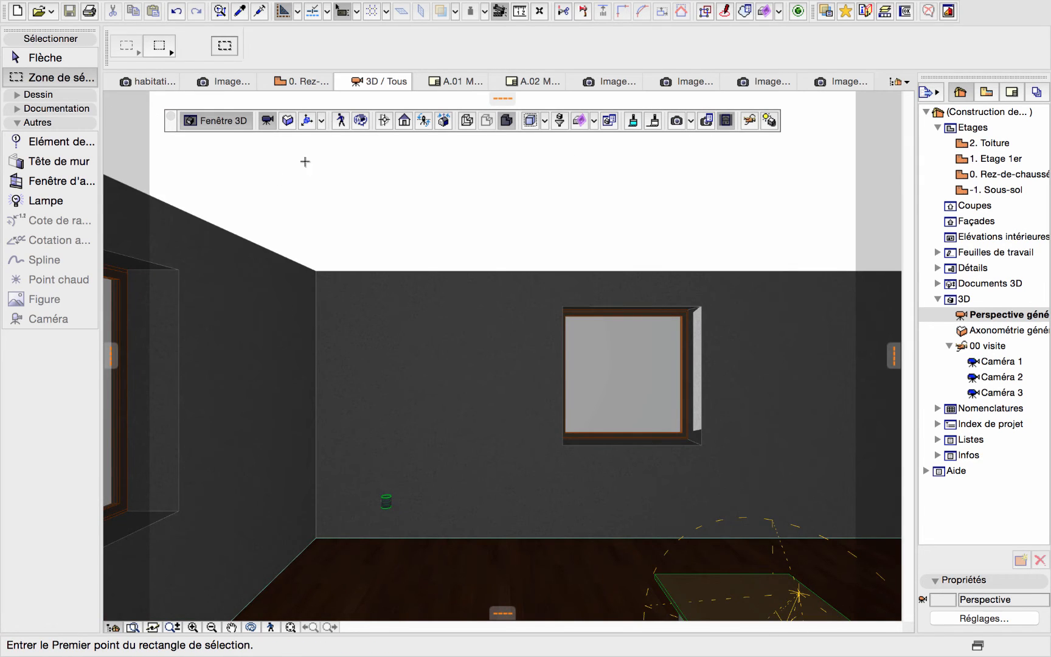
{"action": "left_click", "coordinate": [405, 121]}
{"action": "left_click", "coordinate": [261, 348]}
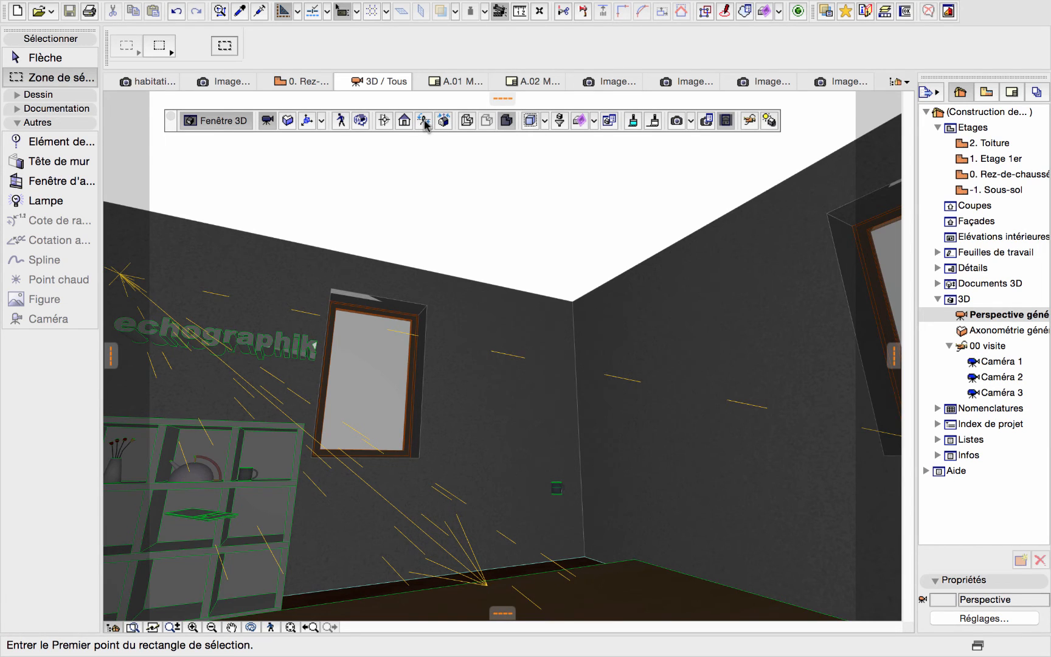
- Set the perspective's Inclinaison to 20,00° in the projection options, apply it, and reset the camera's tilt
{"action": "left_click", "coordinate": [306, 122]}
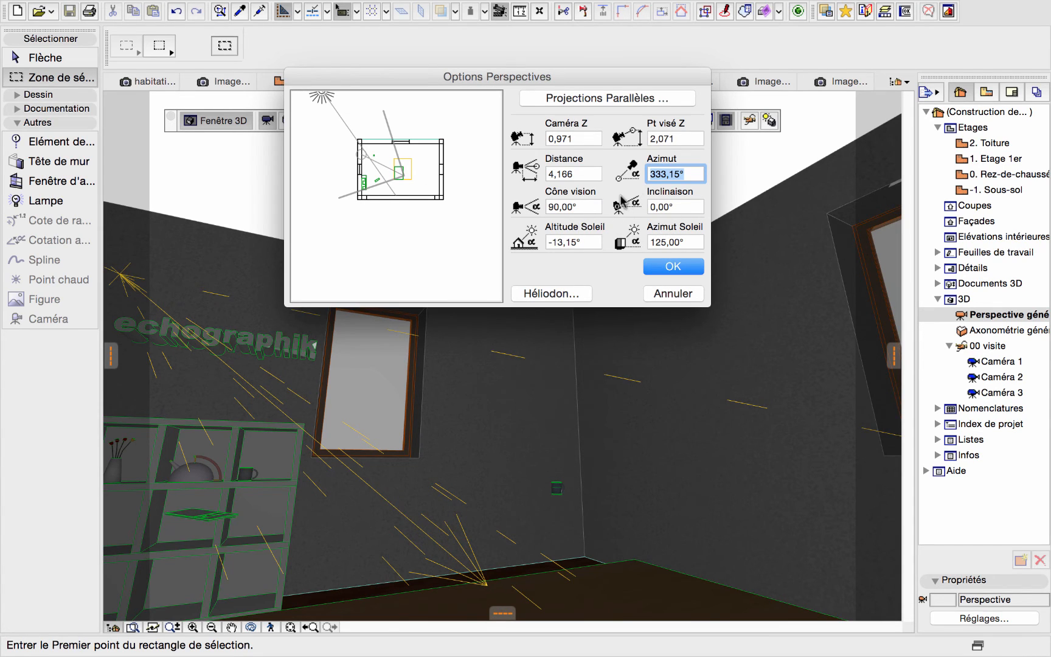
{"action": "left_click", "coordinate": [646, 206]}
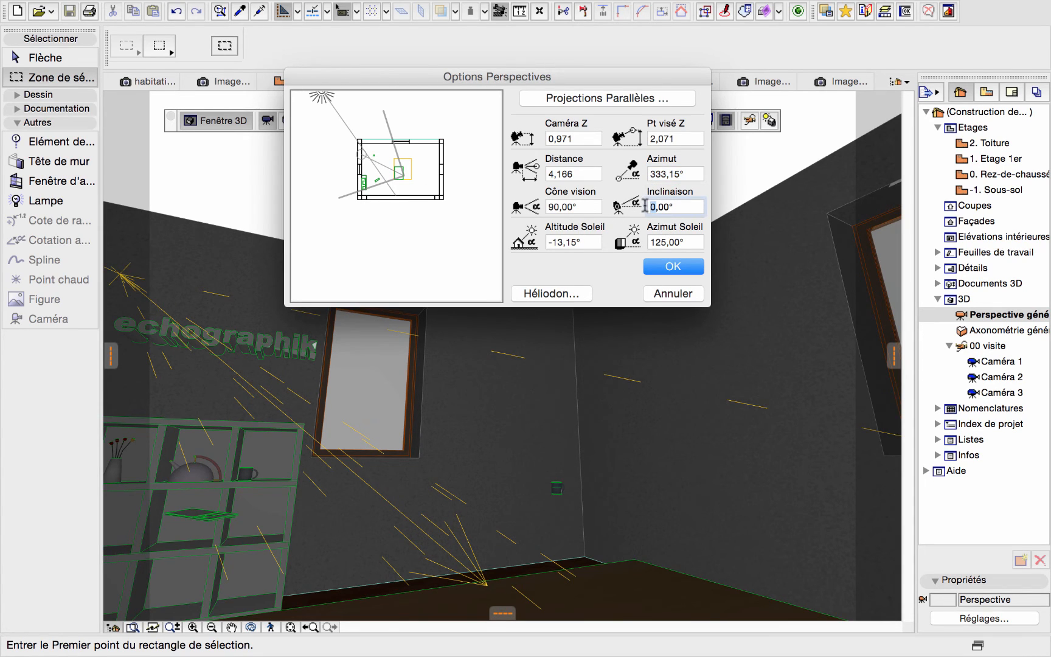
{"action": "type", "text": "2"}
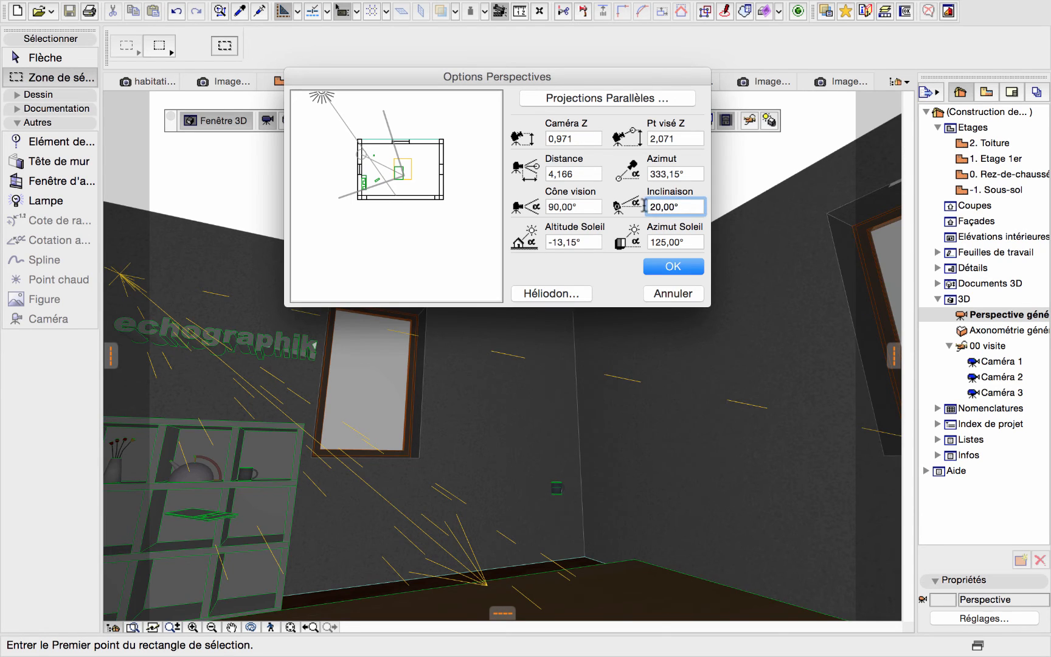
{"action": "type", "text": "0"}
{"action": "left_click", "coordinate": [672, 266]}
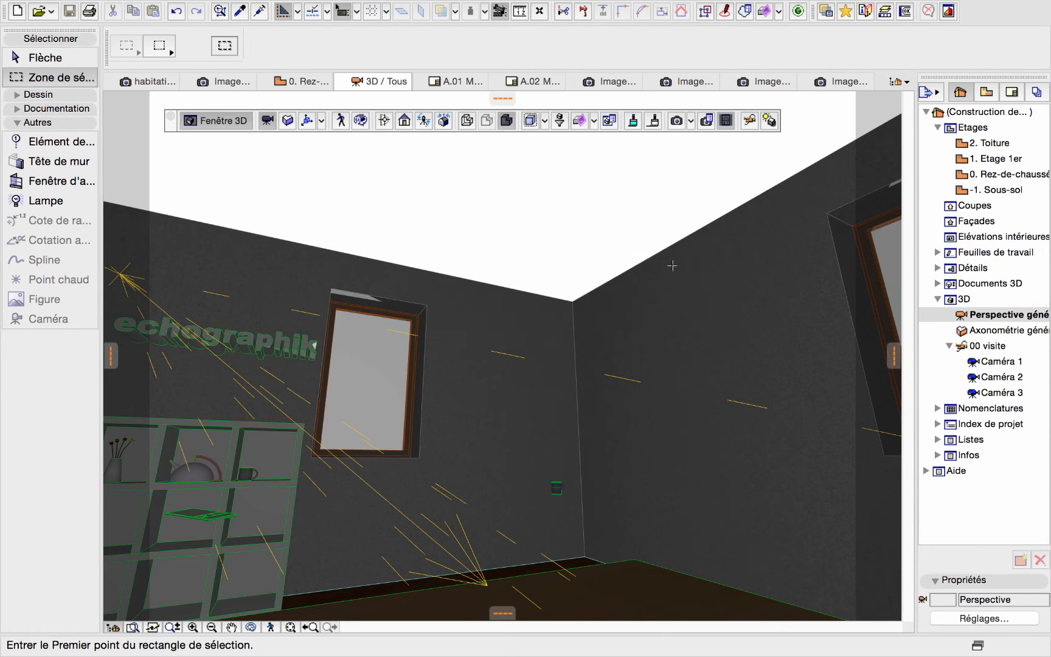
{"action": "left_click", "coordinate": [424, 121]}
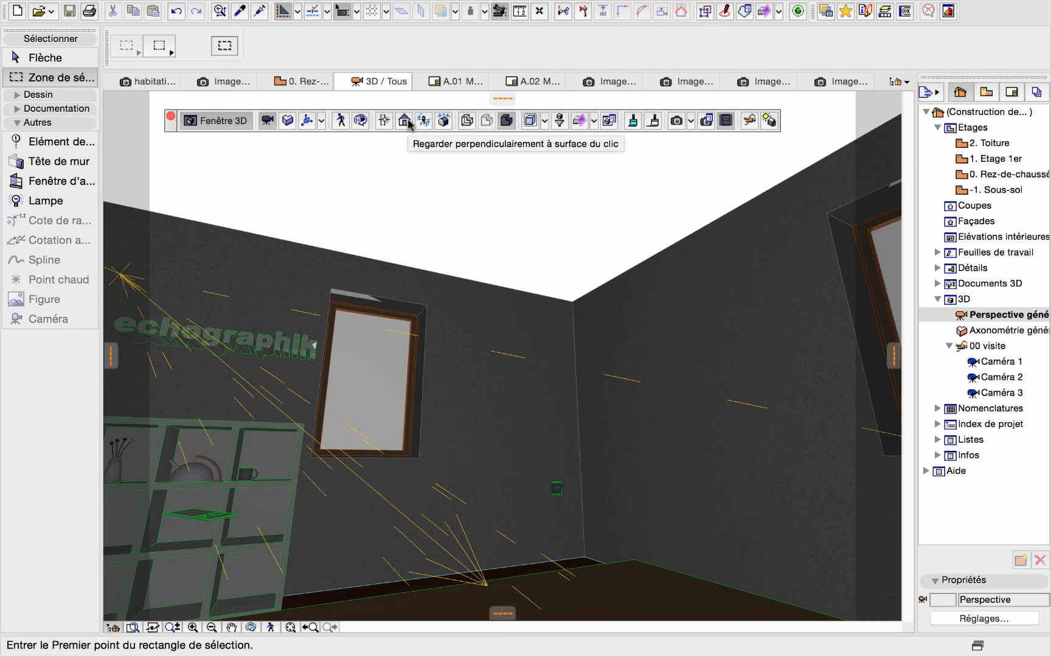
- Level the camera to a horizontal view and orbit around the table to look at it from above
{"action": "left_click", "coordinate": [444, 121]}
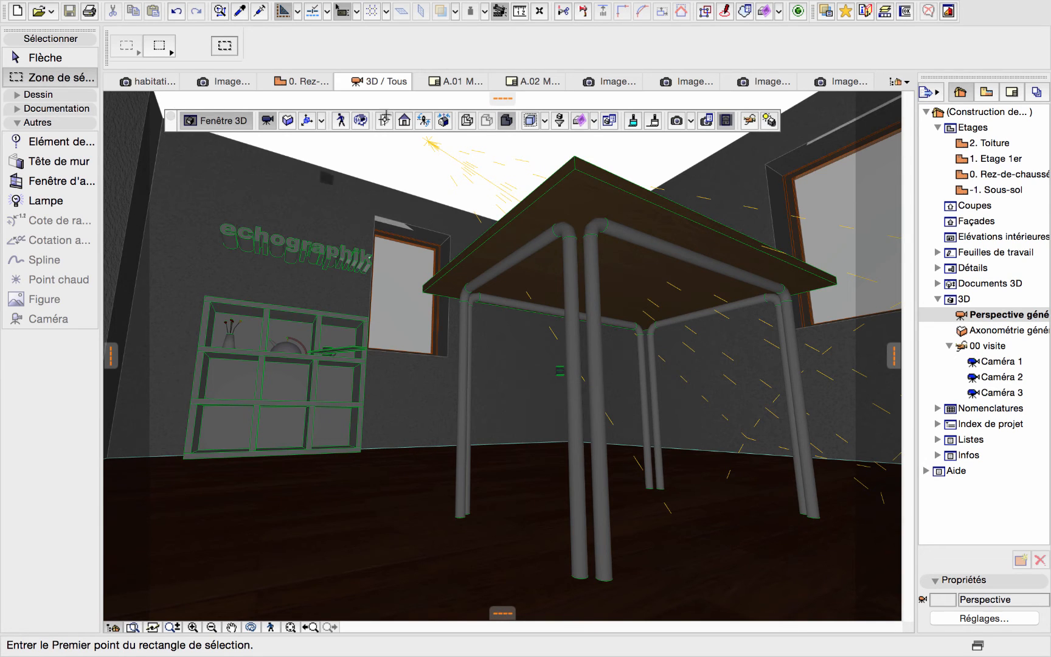
{"action": "left_click", "coordinate": [444, 122]}
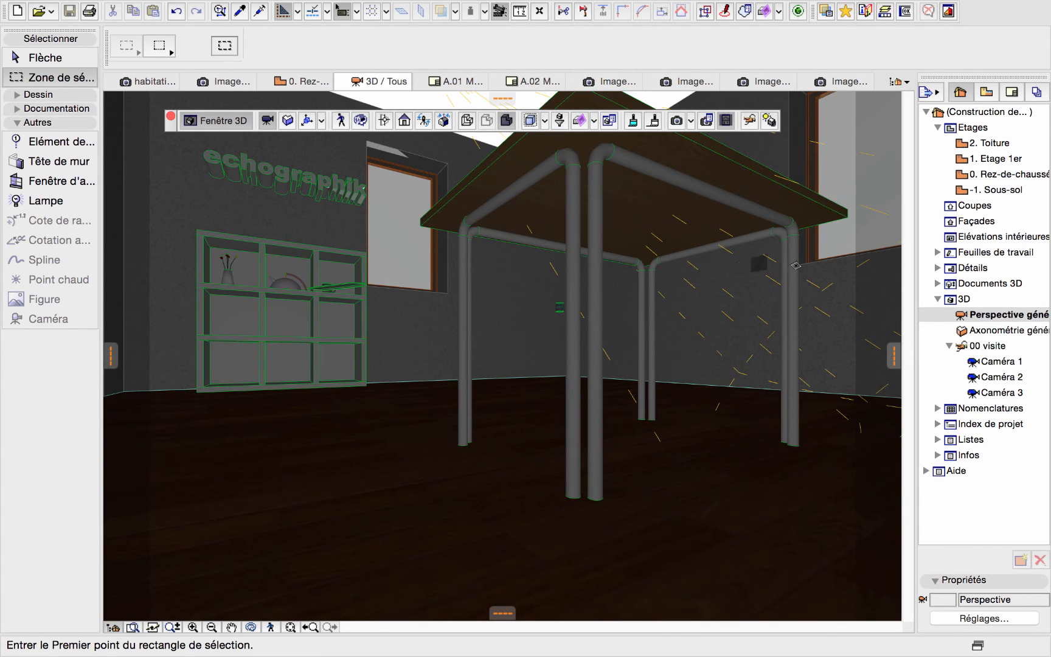
{"action": "scroll", "coordinate": [425, 549], "scroll_direction": "down", "scroll_amount": 3}
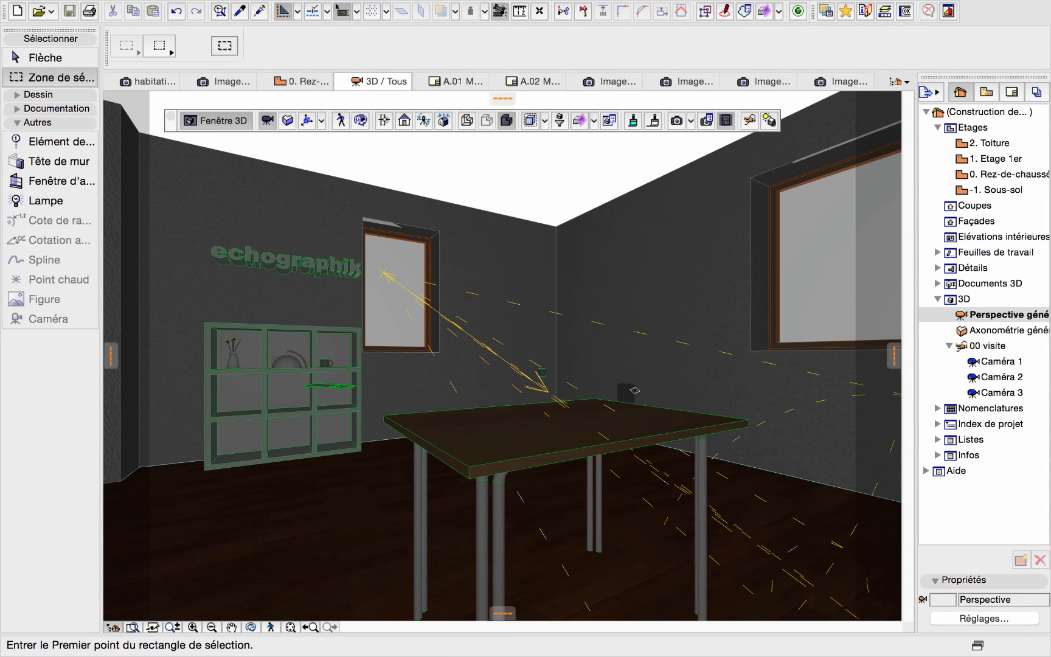
{"action": "middle_click_drag", "start_coordinate": [542, 302], "coordinate": [583, 308], "text": "shift"}
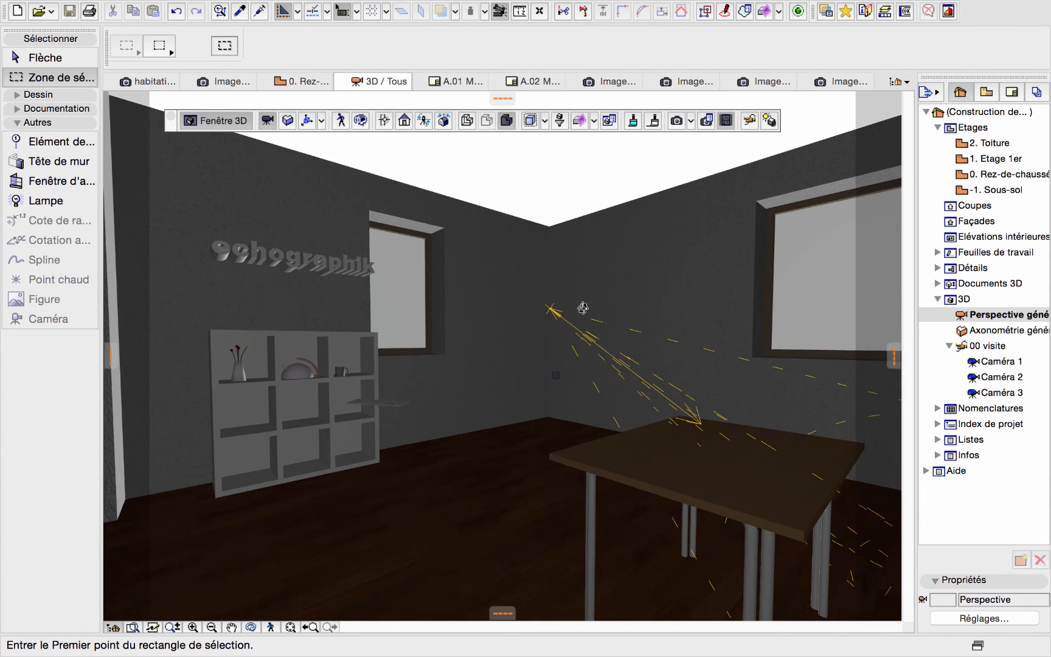
- Look perpendicularly at the bookshelf wall and add that viewpoint as a camera in the 00 visite path
{"action": "left_click", "coordinate": [404, 122]}
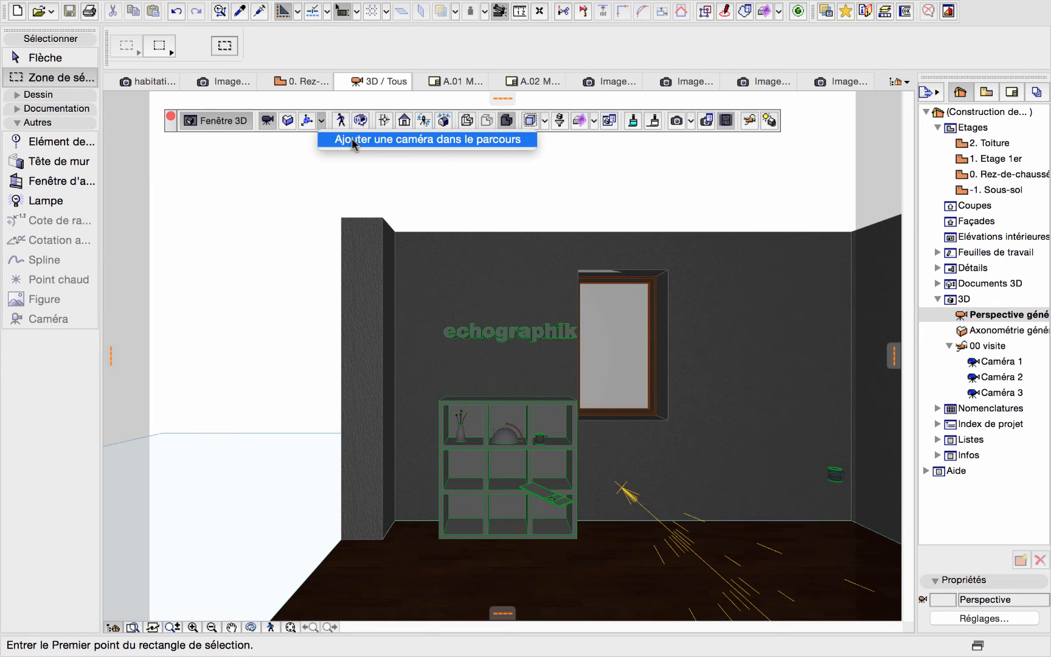
{"action": "left_click", "coordinate": [351, 139]}
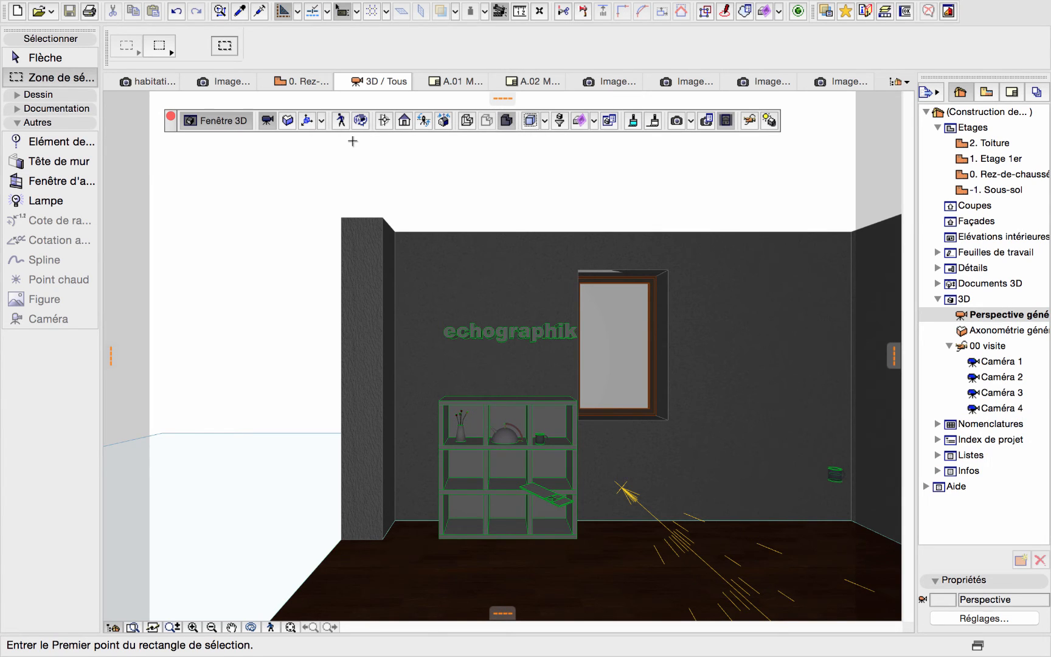
{"action": "left_click_drag", "start_coordinate": [993, 408], "coordinate": [550, 344]}
- Frame the bookshelf and room corner in a closer, level perspective and add that viewpoint as another camera in the path
{"action": "middle_click_drag", "start_coordinate": [621, 385], "coordinate": [788, 457], "text": "shift"}
{"action": "scroll", "coordinate": [800, 487], "scroll_direction": "up", "scroll_amount": 5}
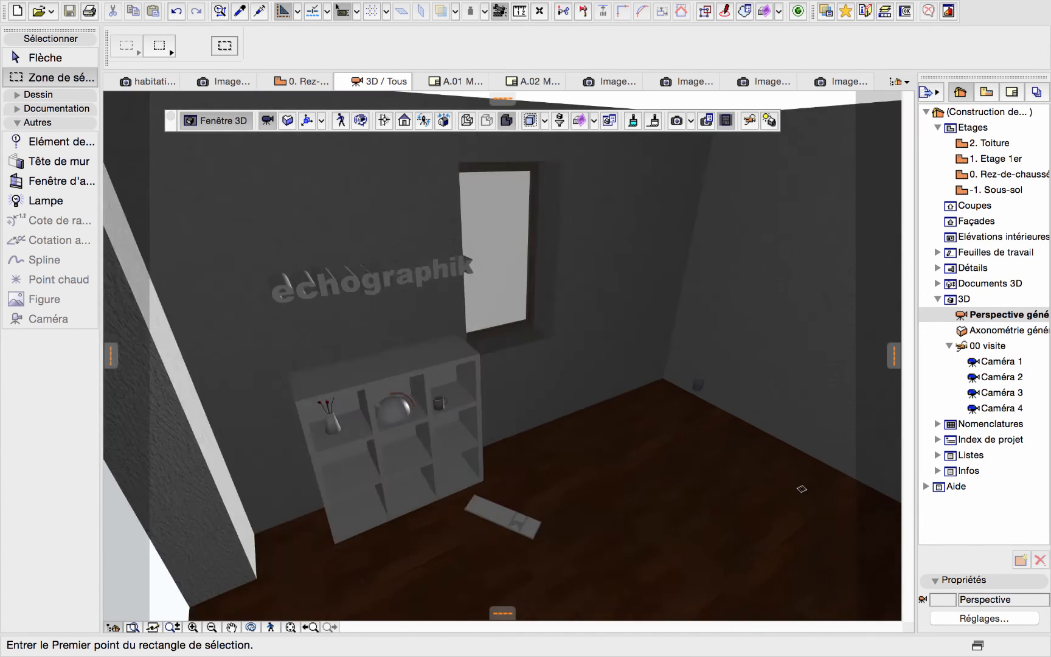
{"action": "scroll", "coordinate": [799, 487], "scroll_direction": "down", "scroll_amount": 2}
{"action": "scroll", "coordinate": [794, 487], "scroll_direction": "up", "scroll_amount": 2}
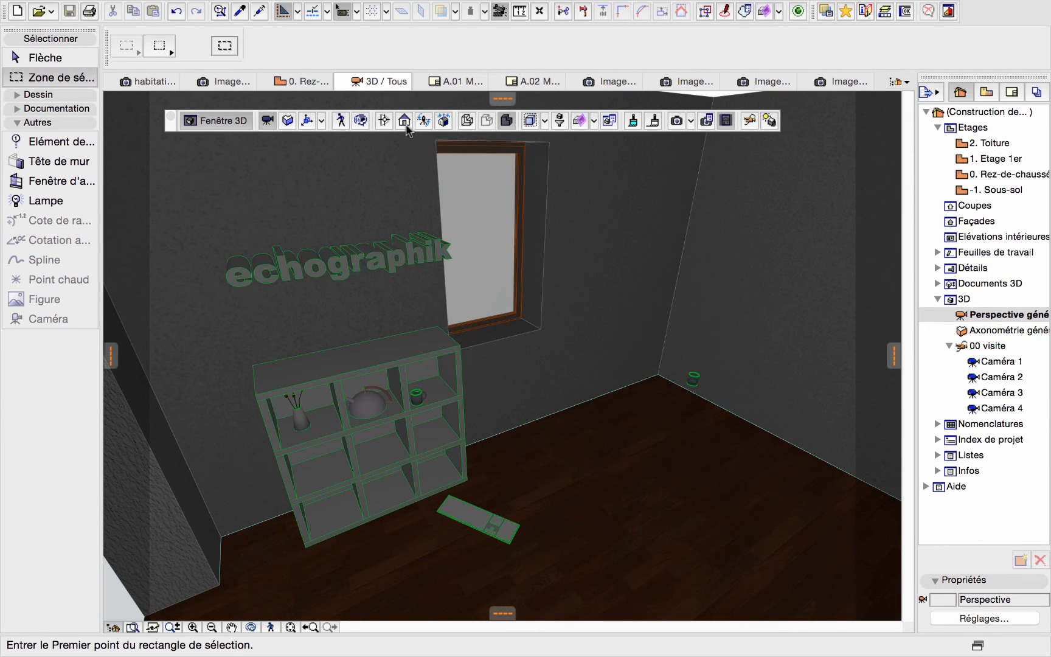
{"action": "left_click", "coordinate": [445, 124]}
{"action": "left_click_drag", "start_coordinate": [569, 540], "coordinate": [574, 539]}
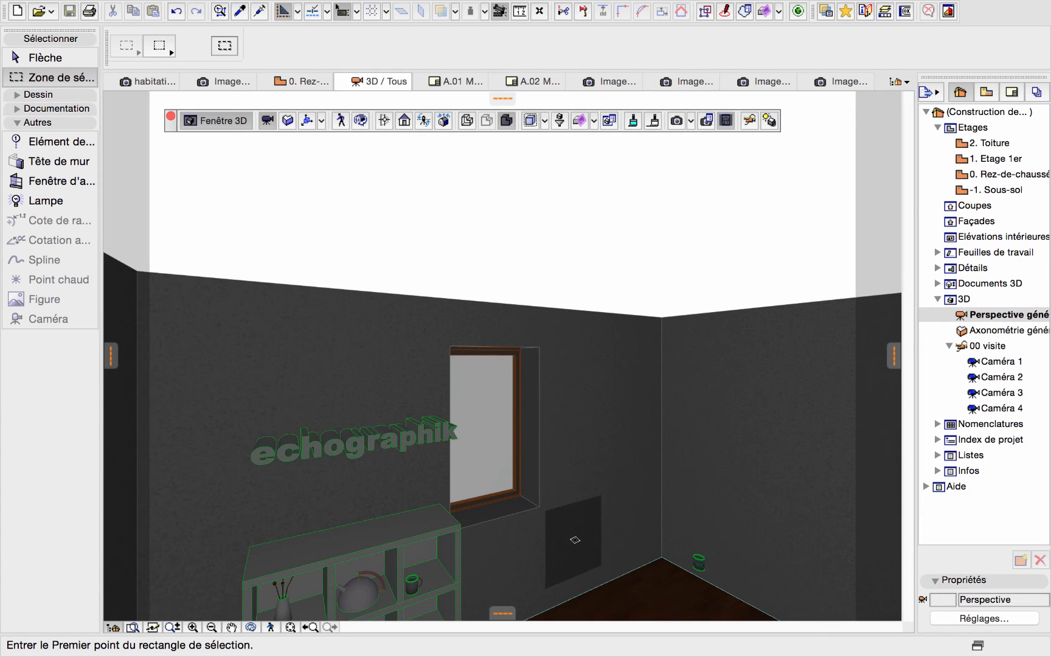
{"action": "middle_click_drag", "start_coordinate": [575, 540], "coordinate": [526, 434]}
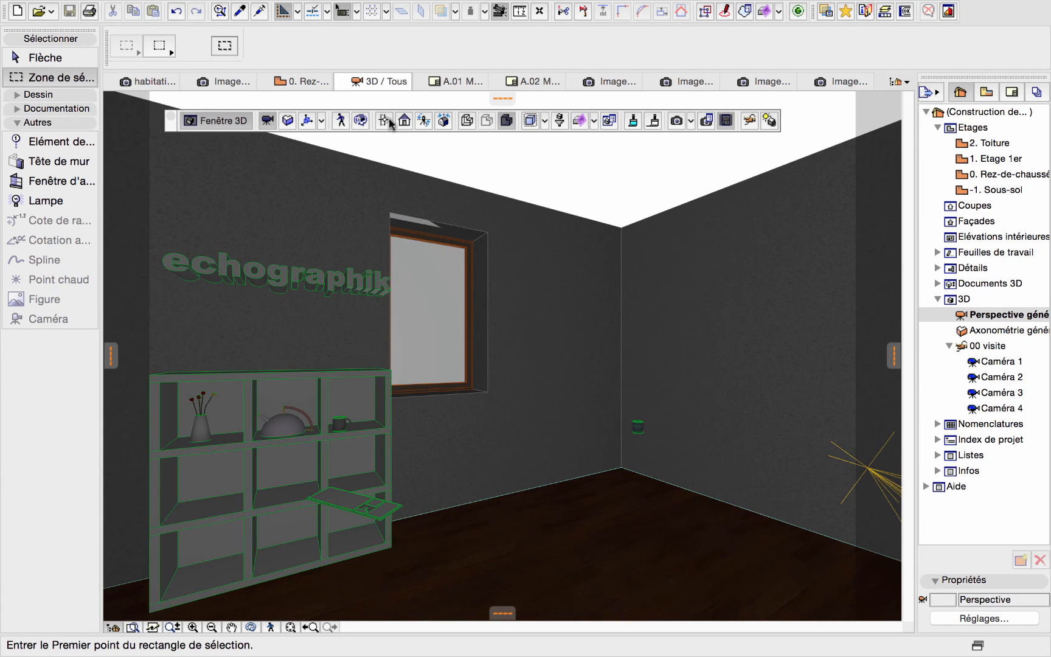
{"action": "left_click", "coordinate": [341, 139]}
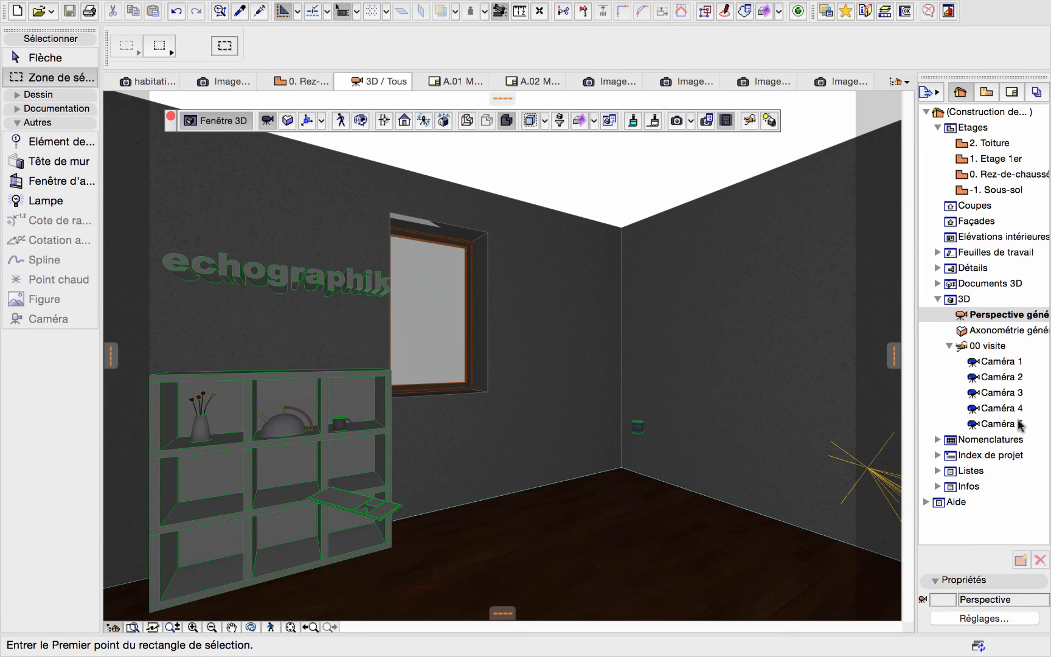
- Recall the Caméra 4, Caméra 3 and Caméra 5 viewpoints, and examine the commands available for Caméra 5
{"action": "double_click", "coordinate": [997, 408]}
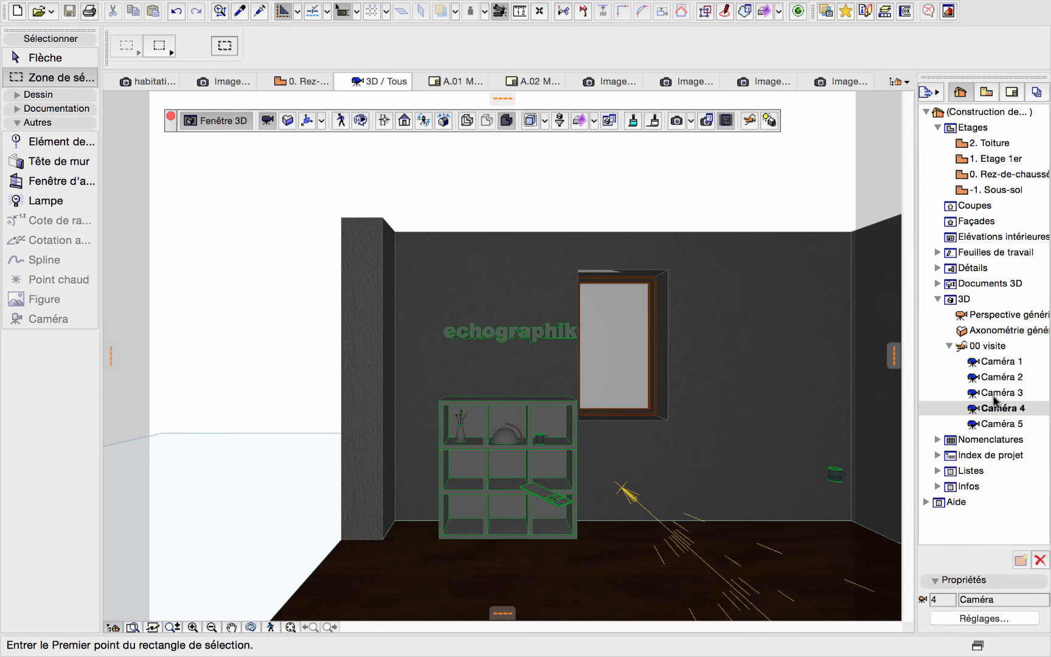
{"action": "double_click", "coordinate": [993, 392]}
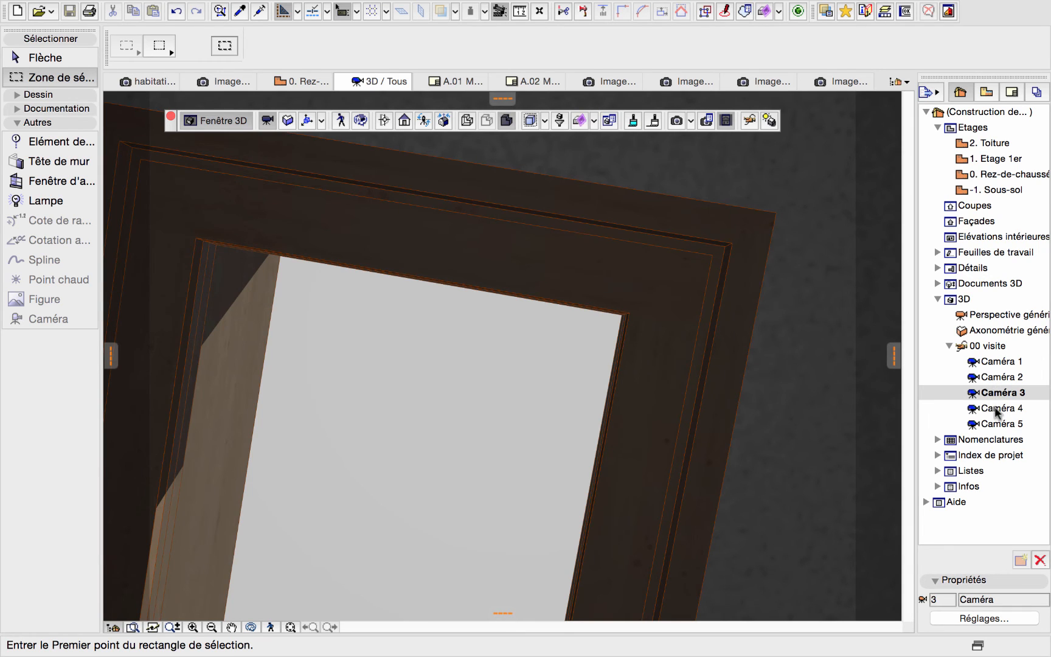
{"action": "double_click", "coordinate": [997, 408]}
{"action": "left_click", "coordinate": [997, 424]}
{"action": "double_click", "coordinate": [997, 423]}
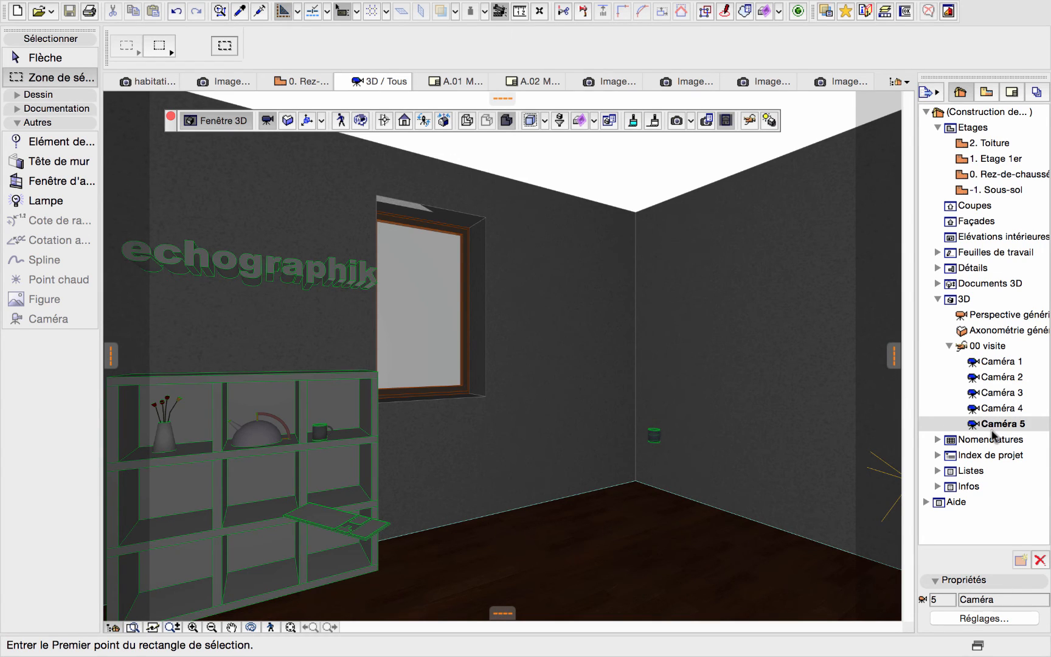
{"action": "right_click", "coordinate": [989, 426]}
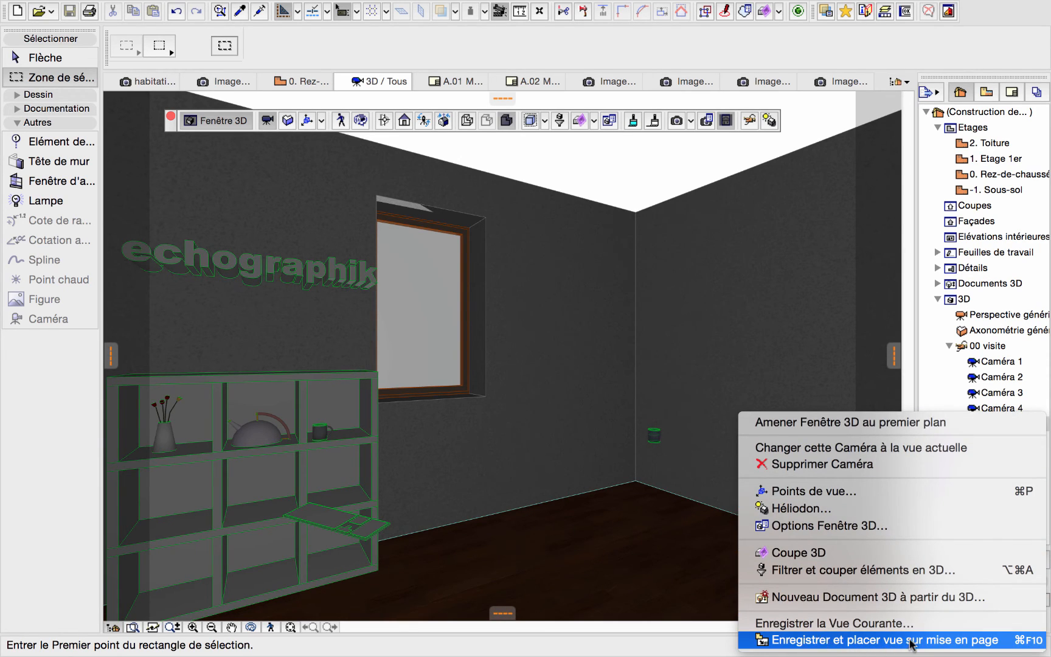
{"action": "left_click", "coordinate": [991, 420]}
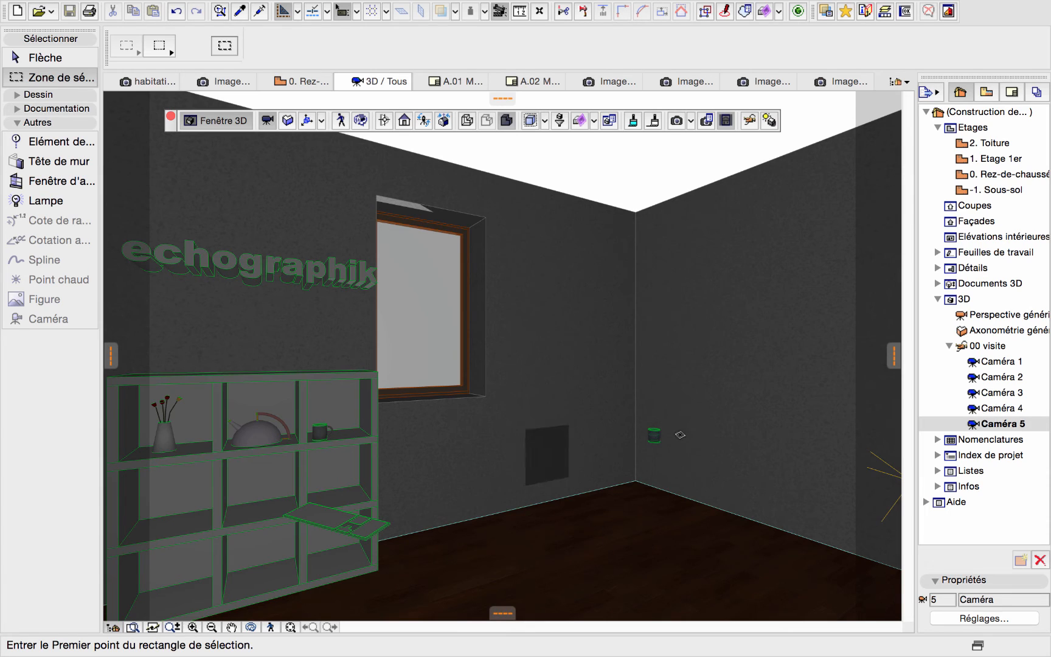
- Start saving the Caméra 5 viewpoint as a new view in the project's view map, with the custom name Caméra
{"action": "left_click", "coordinate": [986, 92]}
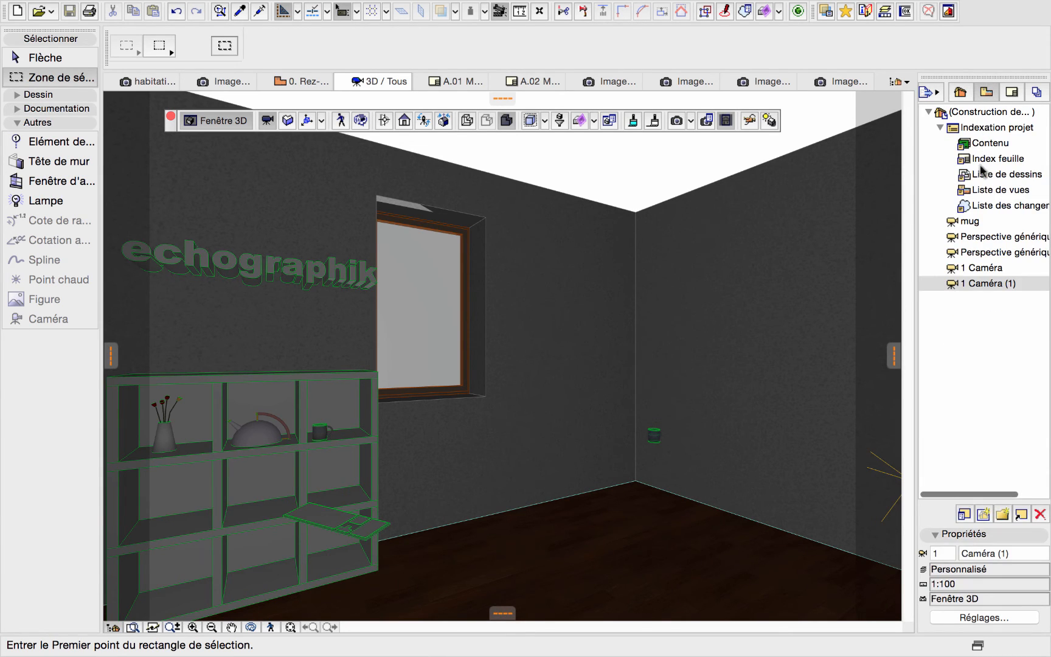
{"action": "left_click", "coordinate": [970, 334]}
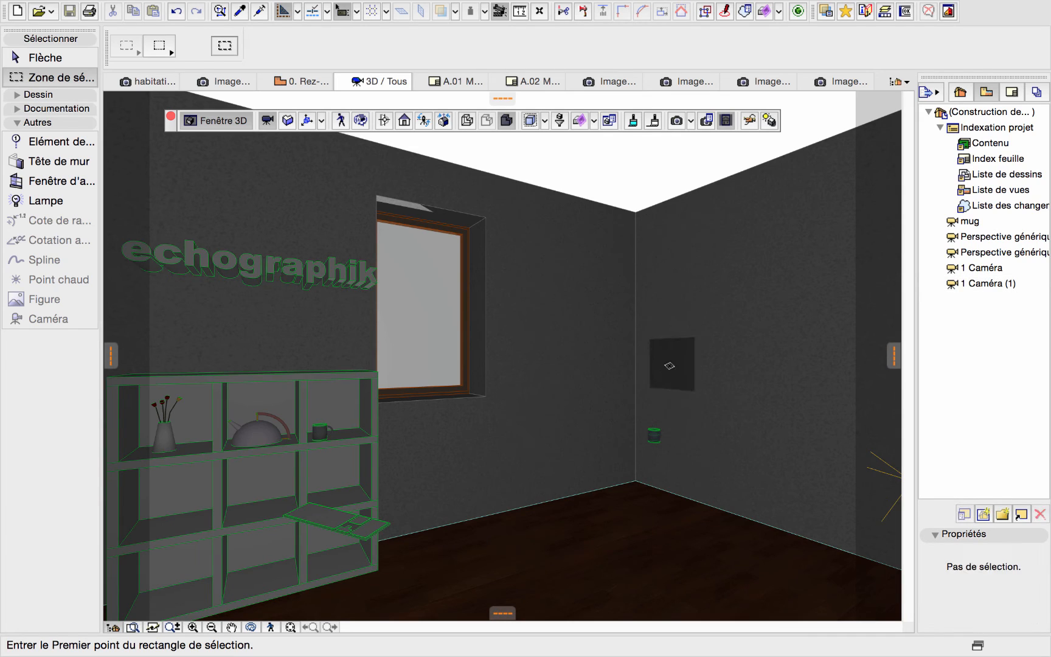
{"action": "left_click", "coordinate": [983, 515]}
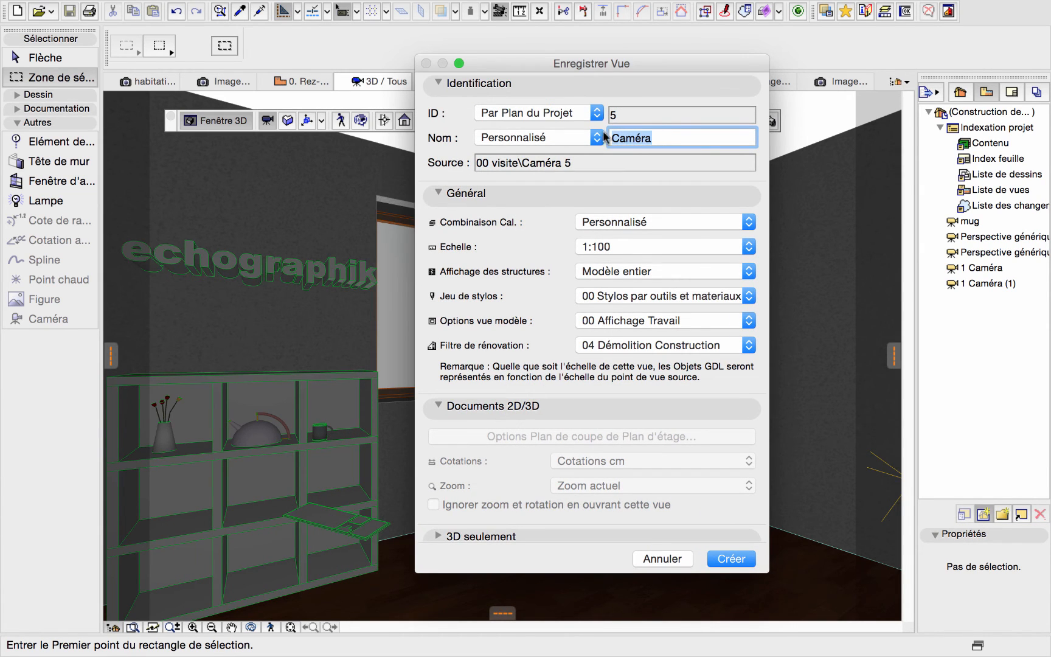
{"action": "left_click", "coordinate": [521, 137]}
{"action": "left_click", "coordinate": [683, 135]}
- Expand the new view's 3D-only settings and set its output to Fenêtre Rendu photoréaliste
{"action": "left_click", "coordinate": [438, 405]}
{"action": "left_click", "coordinate": [438, 424]}
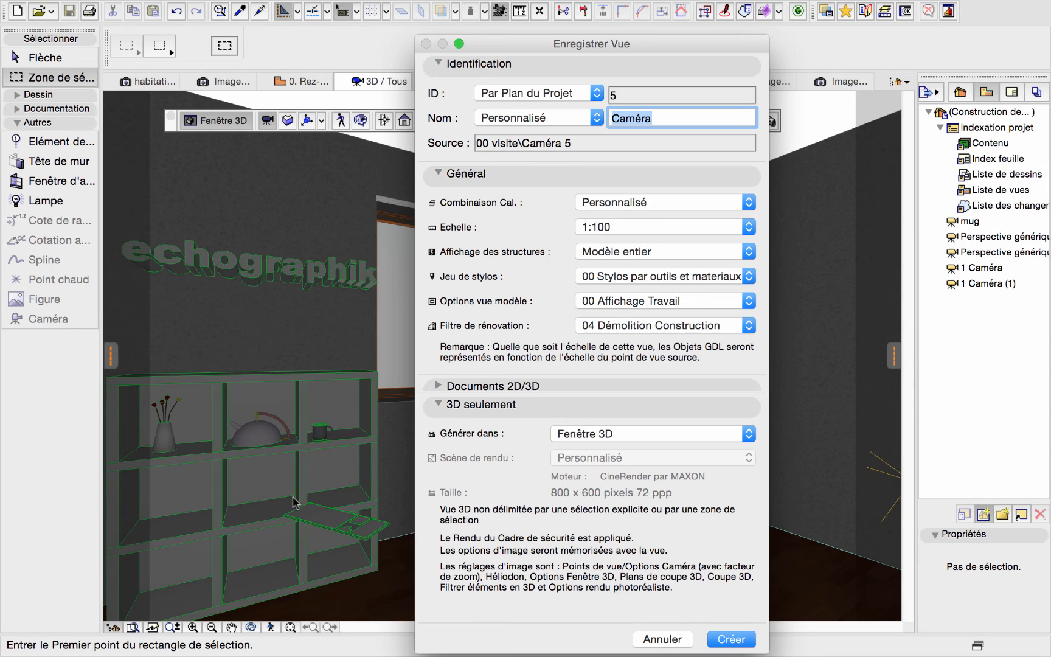
{"action": "left_click", "coordinate": [749, 436]}
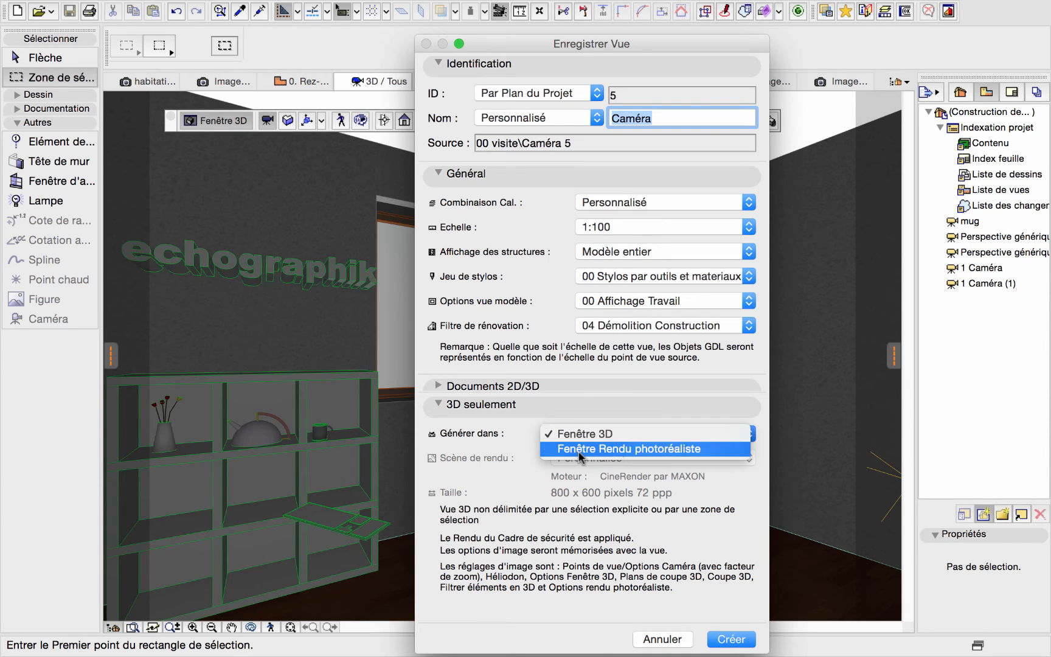
{"action": "left_click", "coordinate": [640, 453]}
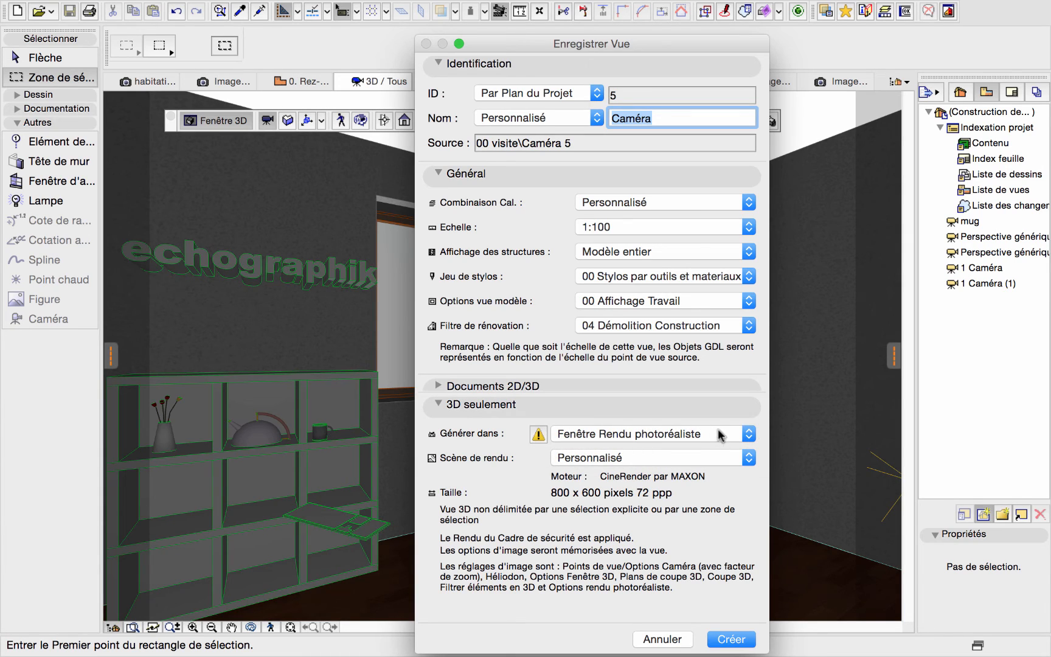
- Review the available rendering scenes, keep Personnalisé and create the Caméra view in the view map
{"action": "left_click", "coordinate": [749, 460]}
{"action": "mouse_move", "coordinate": [658, 643]}
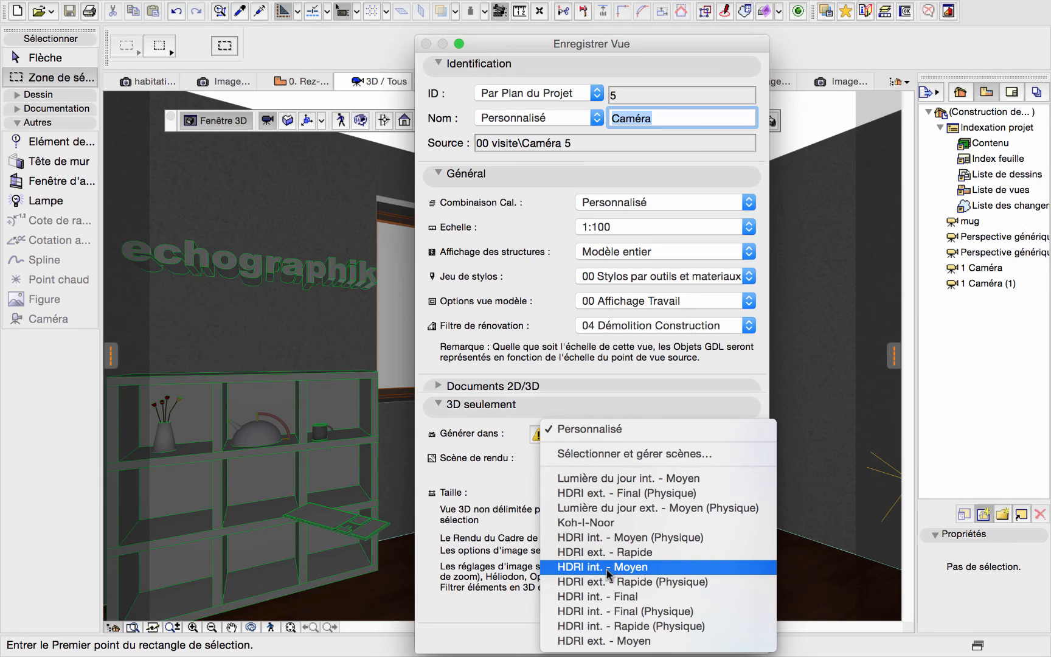
{"action": "left_click", "coordinate": [500, 478]}
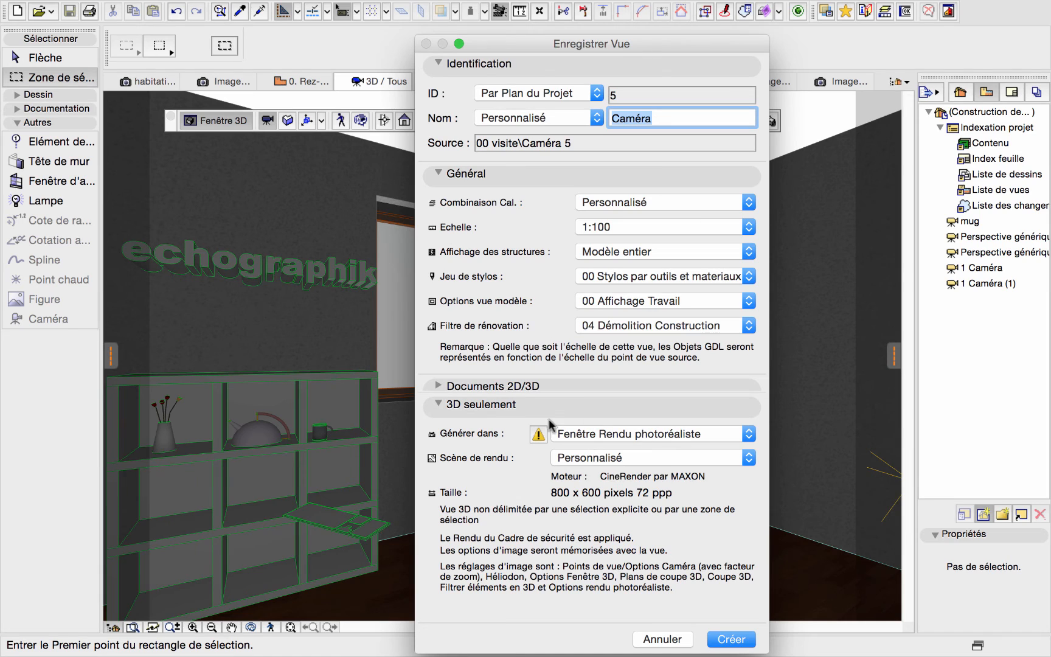
{"action": "left_click", "coordinate": [732, 640]}
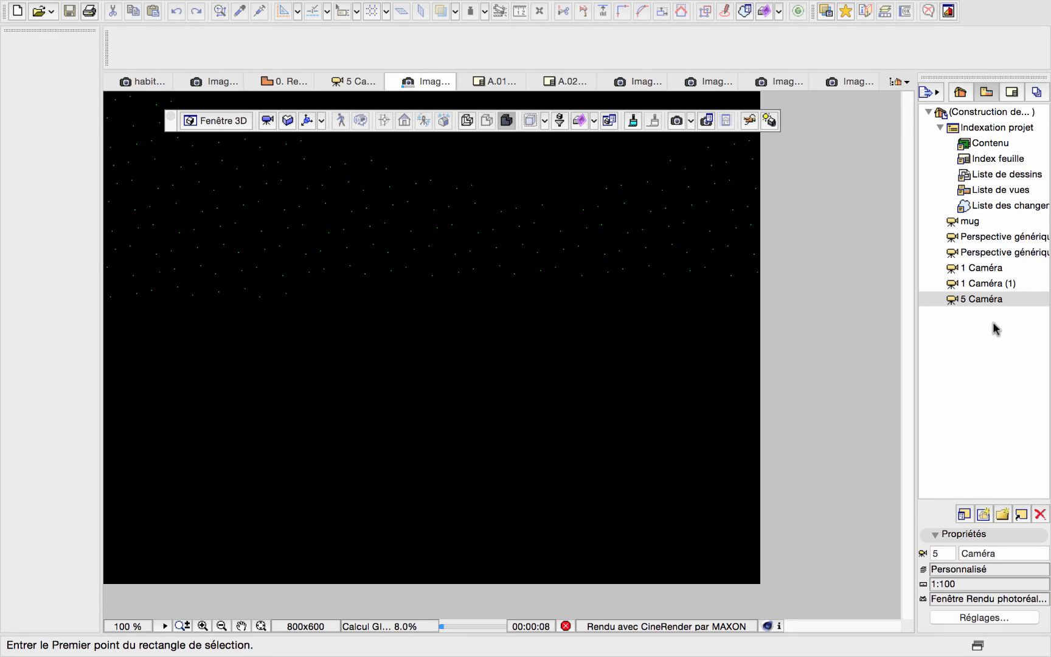
- Examine the commands available for the saved 5 Caméra view and return to its 3D window
{"action": "right_click", "coordinate": [957, 301]}
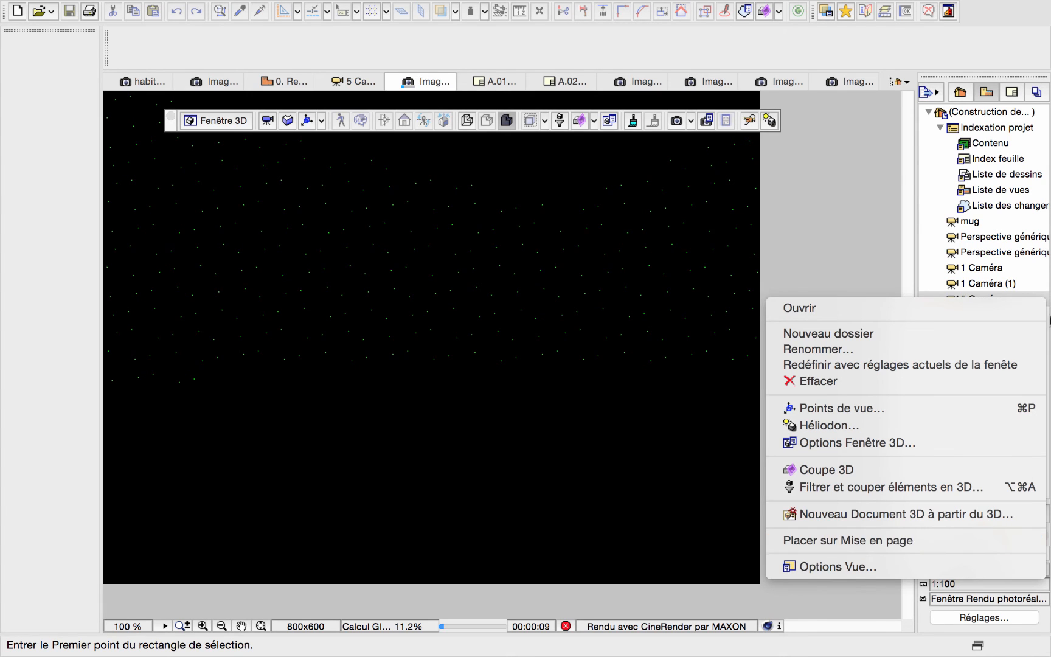
{"action": "left_click", "coordinate": [990, 175]}
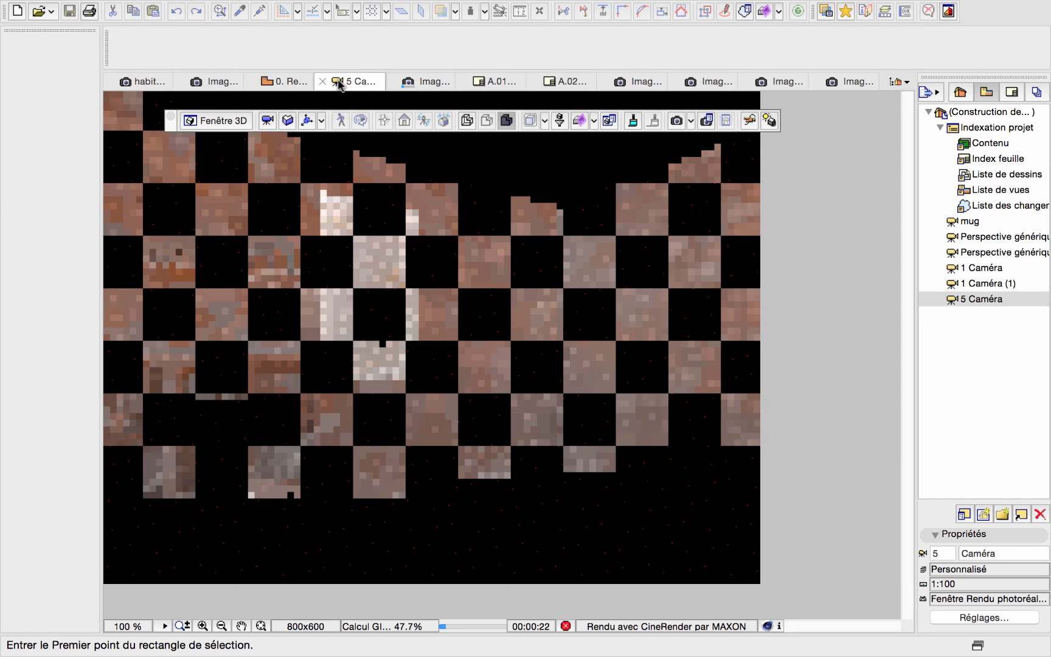
{"action": "left_click", "coordinate": [338, 83]}
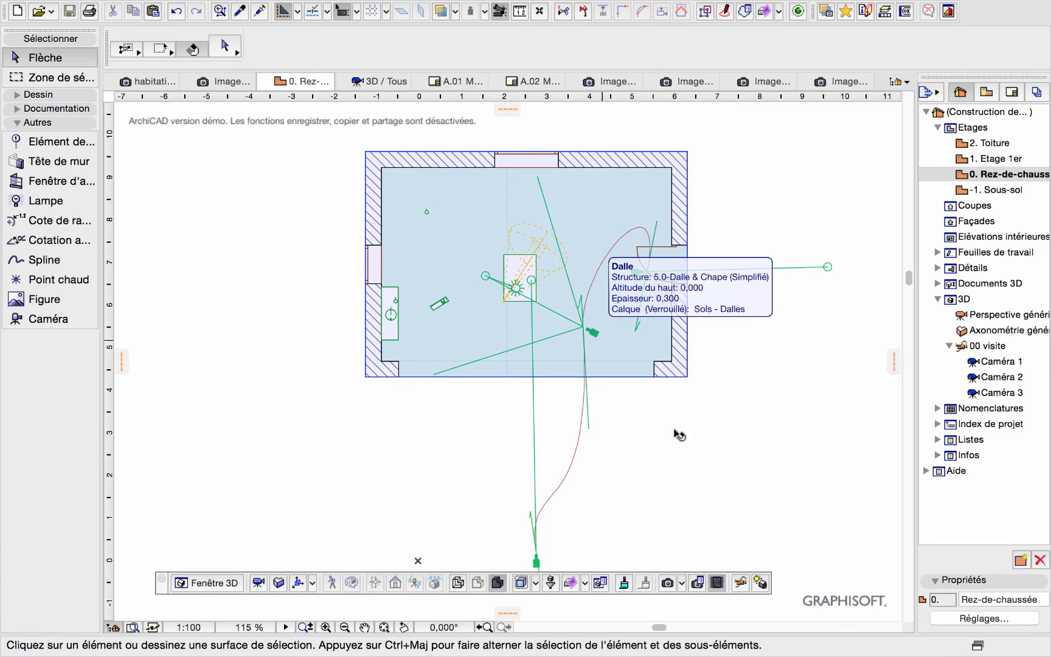
- Recall the Caméra 2 viewpoint and reposition the floating 3D visualization palette over the upper part of the scene
{"action": "double_click", "coordinate": [995, 377]}
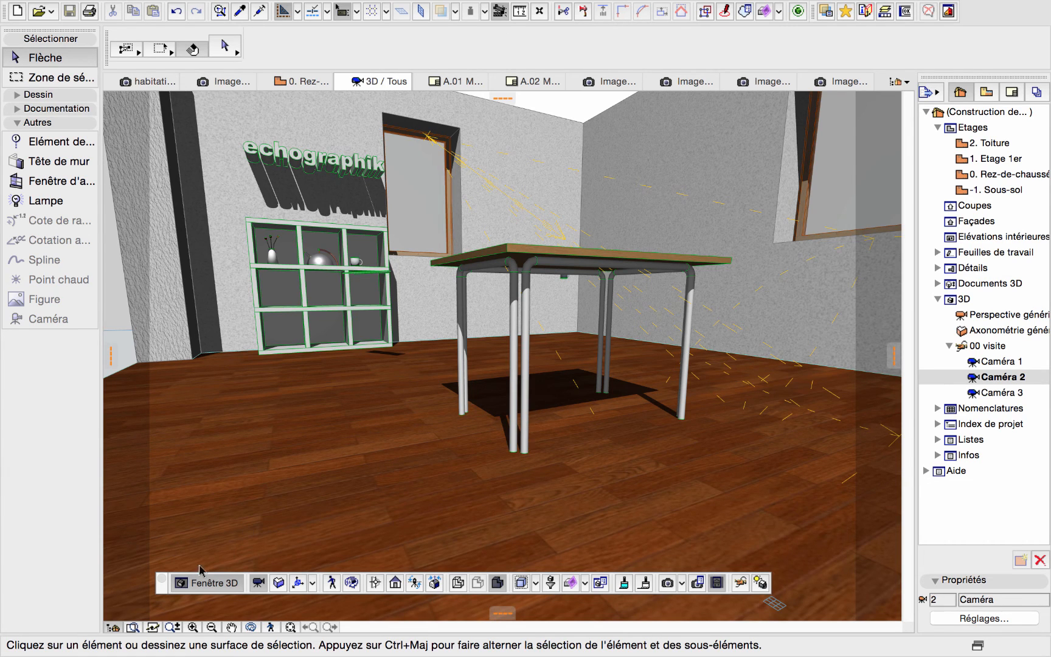
{"action": "left_click_drag", "start_coordinate": [162, 591], "coordinate": [229, 197]}
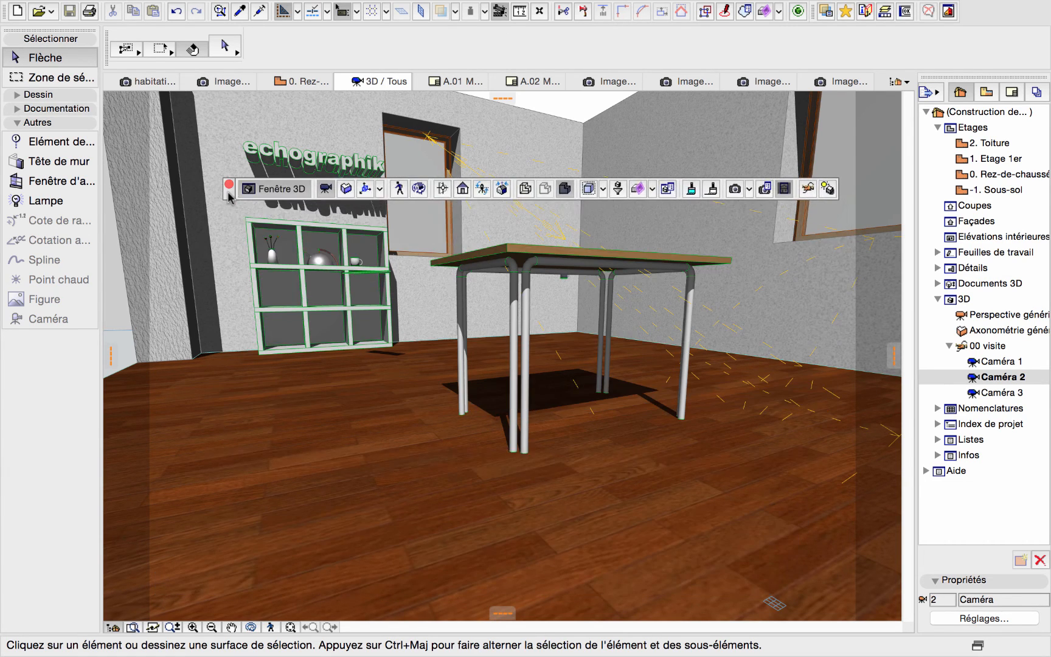
- Close the floating 3D visualization palette and display it again
{"action": "left_click", "coordinate": [229, 184]}
{"action": "left_click", "coordinate": [246, 185]}
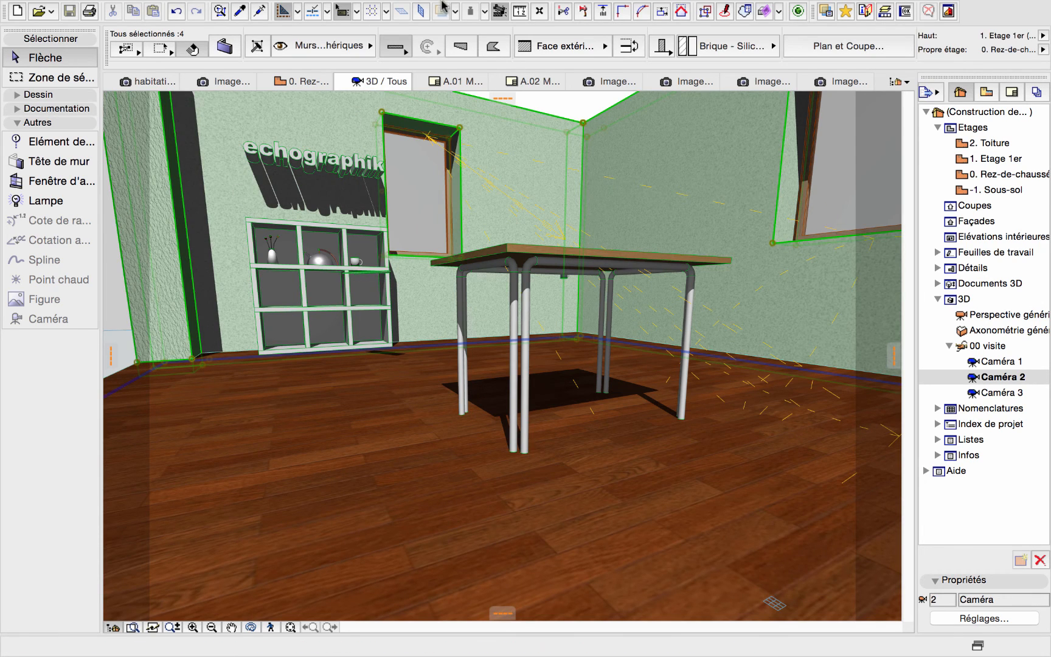
{"action": "mouse_move", "coordinate": [519, 2]}
{"action": "left_click", "coordinate": [479, 8]}
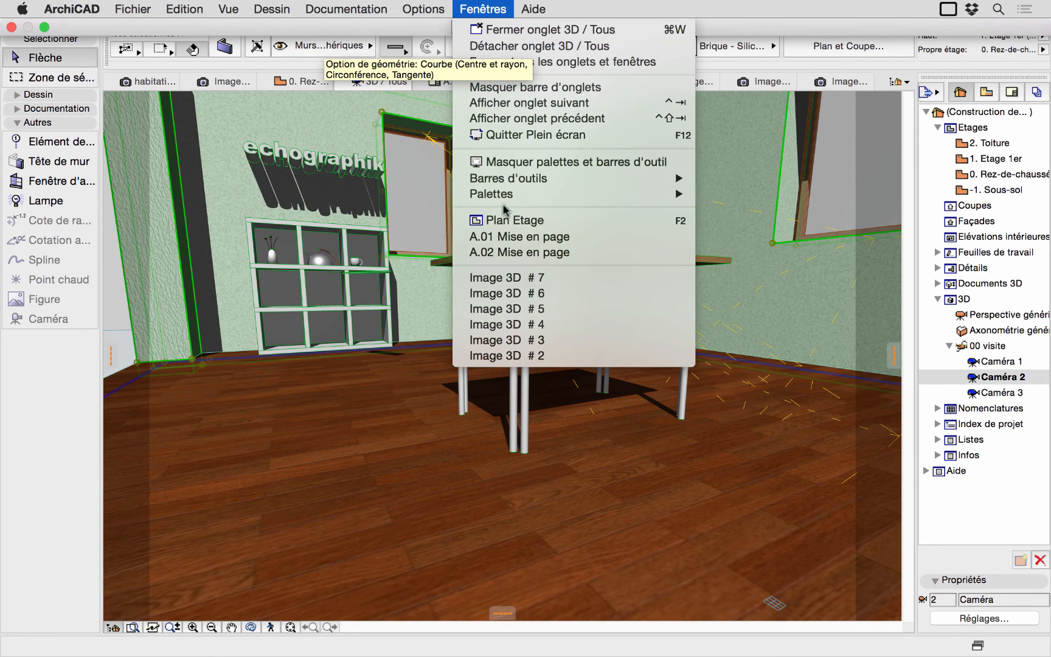
{"action": "mouse_move", "coordinate": [509, 178]}
{"action": "left_click", "coordinate": [768, 412]}
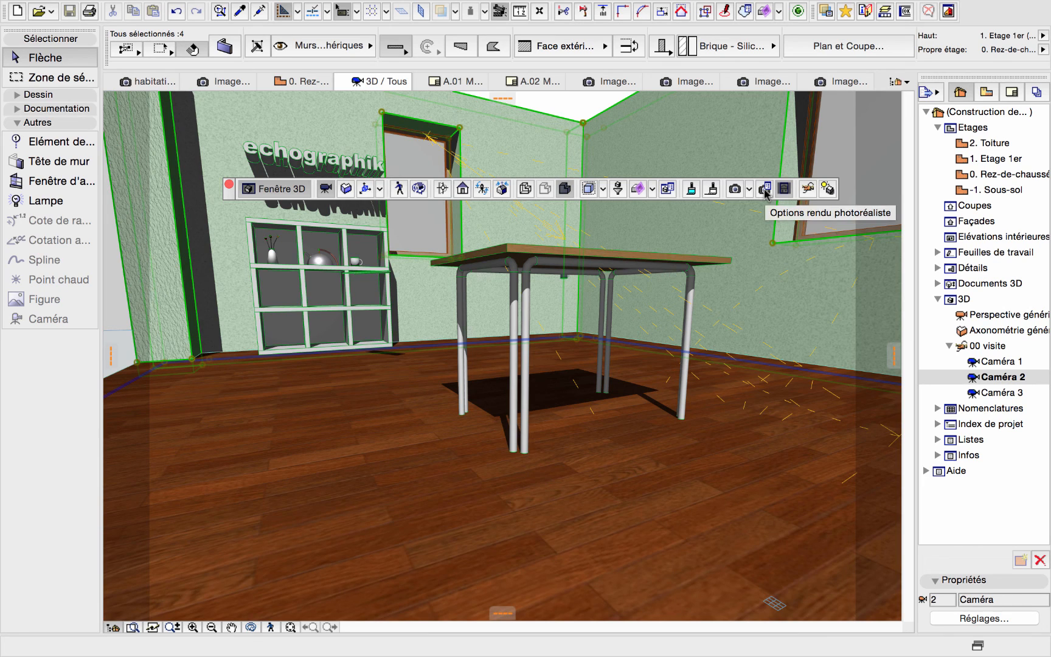
- Turn off the detailed settings in the photorealistic rendering options and review the image size settings
{"action": "left_click", "coordinate": [765, 191]}
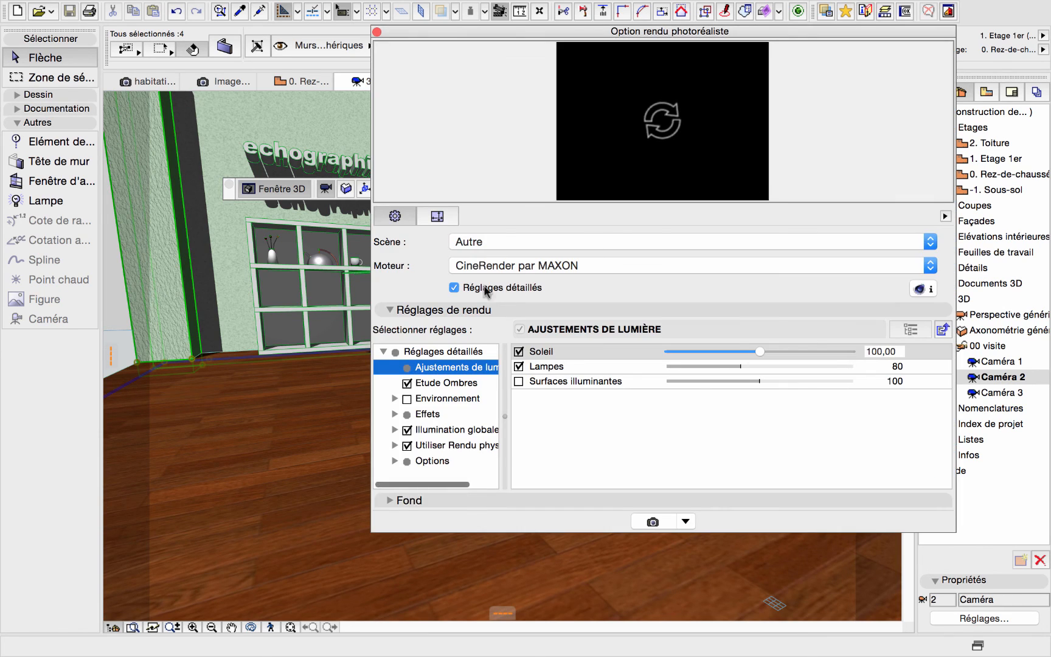
{"action": "left_click", "coordinate": [454, 287]}
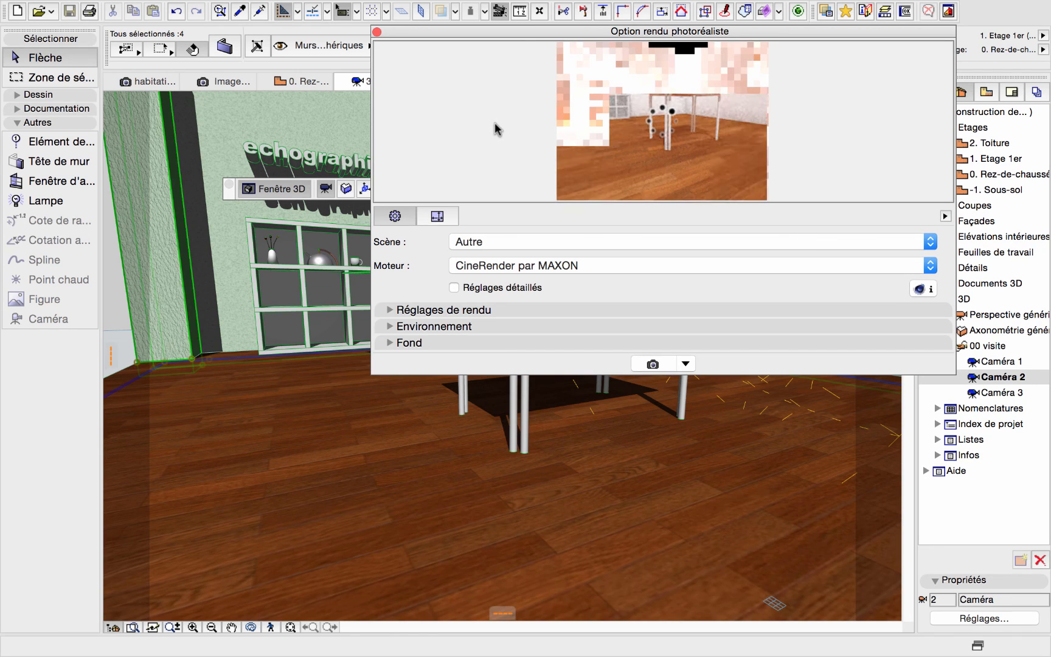
{"action": "left_click", "coordinate": [437, 218]}
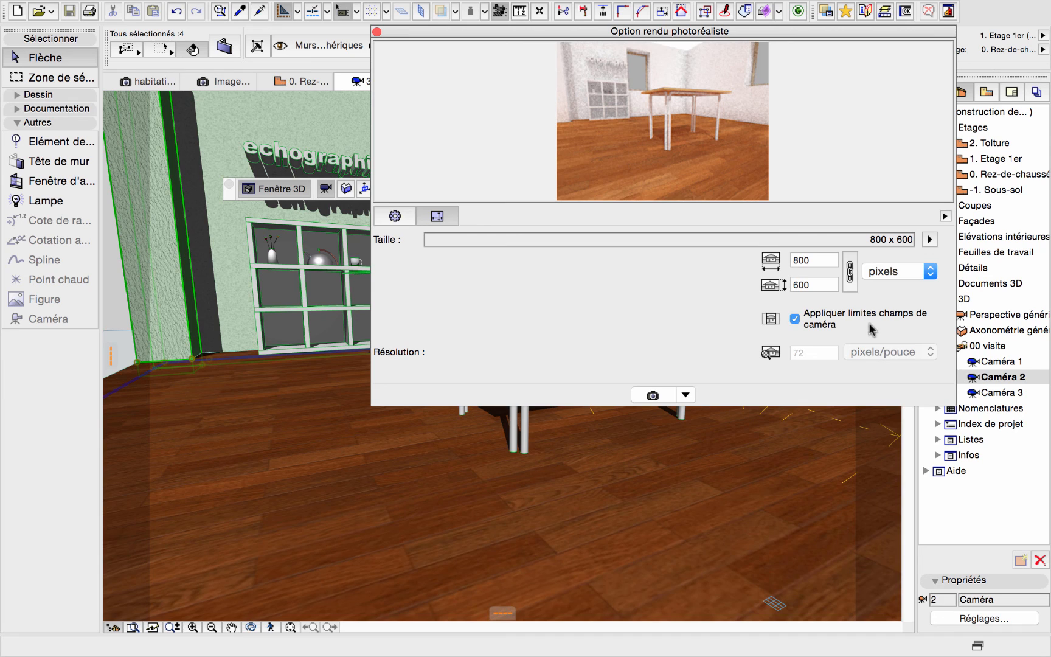
{"action": "left_click", "coordinate": [395, 216]}
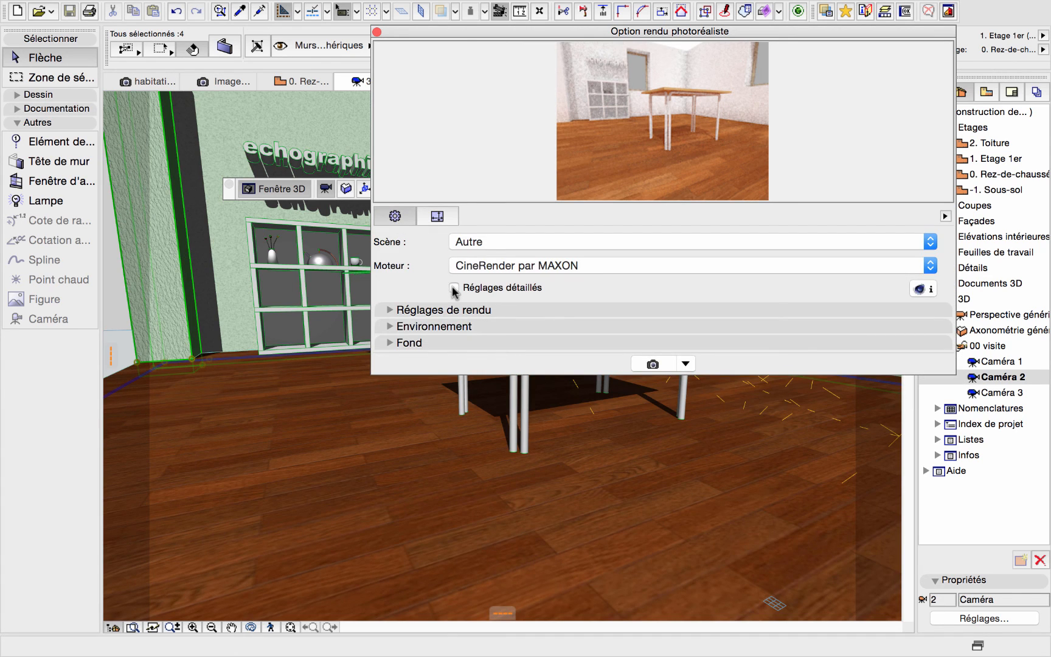
- Expand the render settings, try Haute quality, set the quality to Basse and start the photorealistic rendering
{"action": "left_click", "coordinate": [390, 311]}
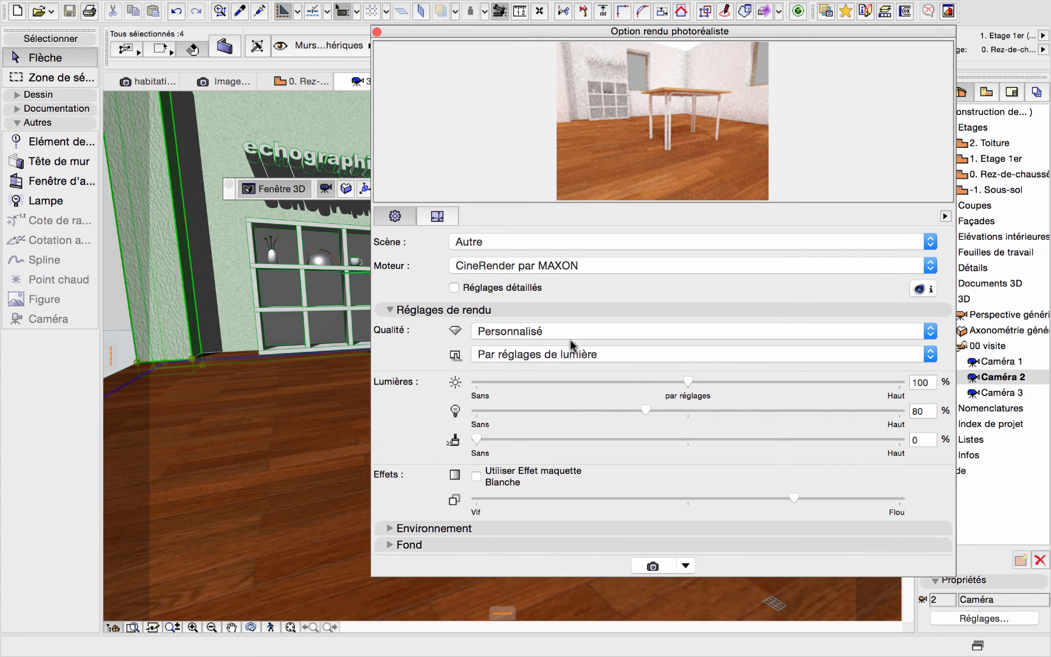
{"action": "left_click", "coordinate": [518, 335]}
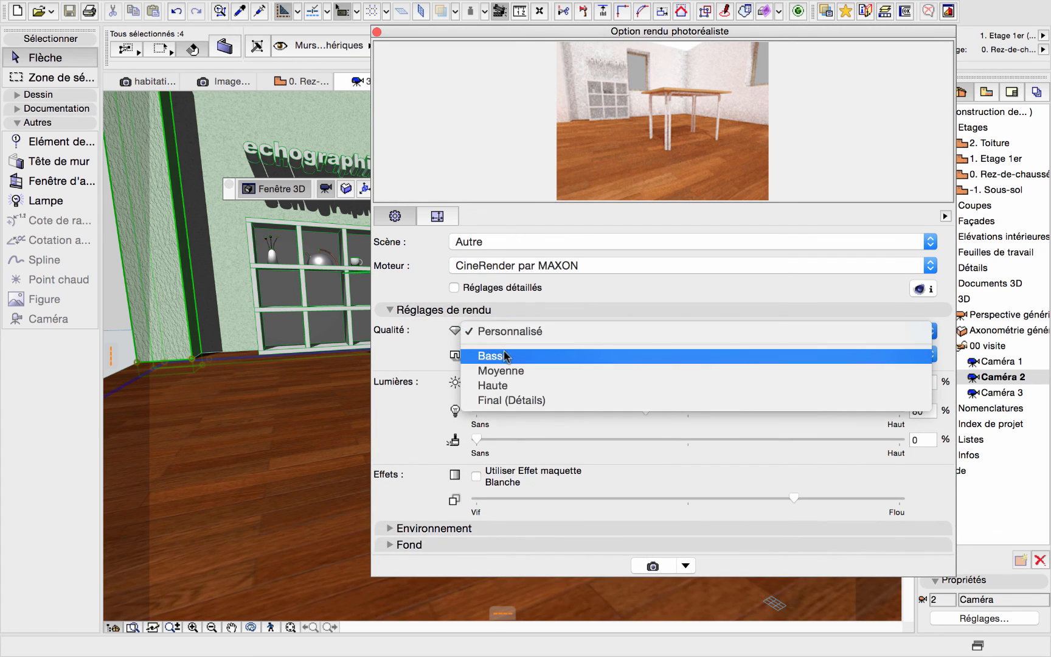
{"action": "left_click", "coordinate": [433, 329]}
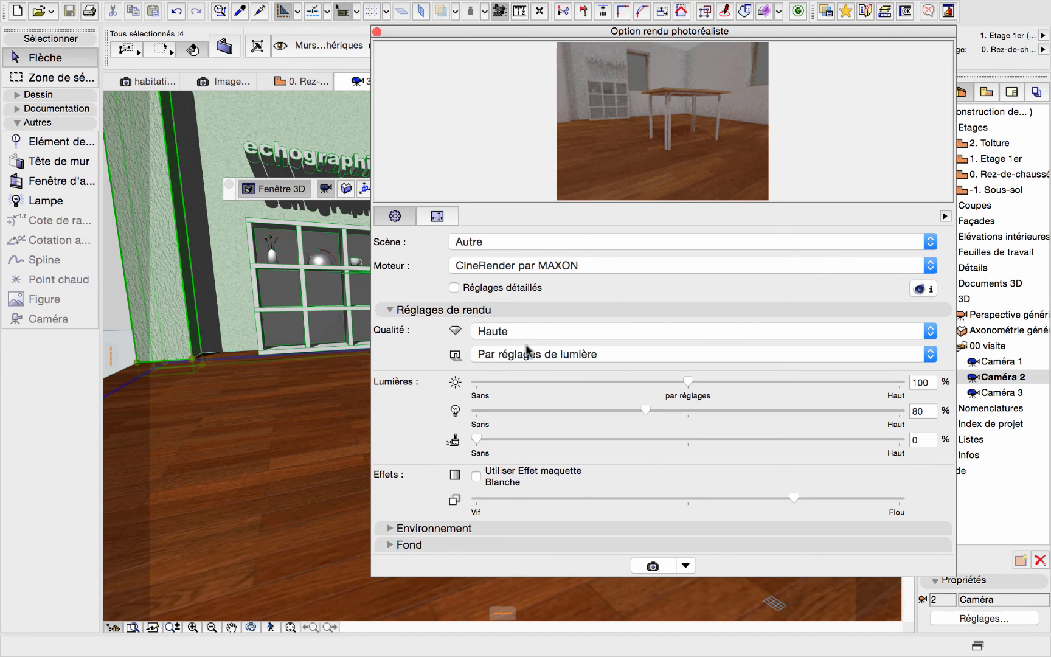
{"action": "left_click", "coordinate": [537, 335]}
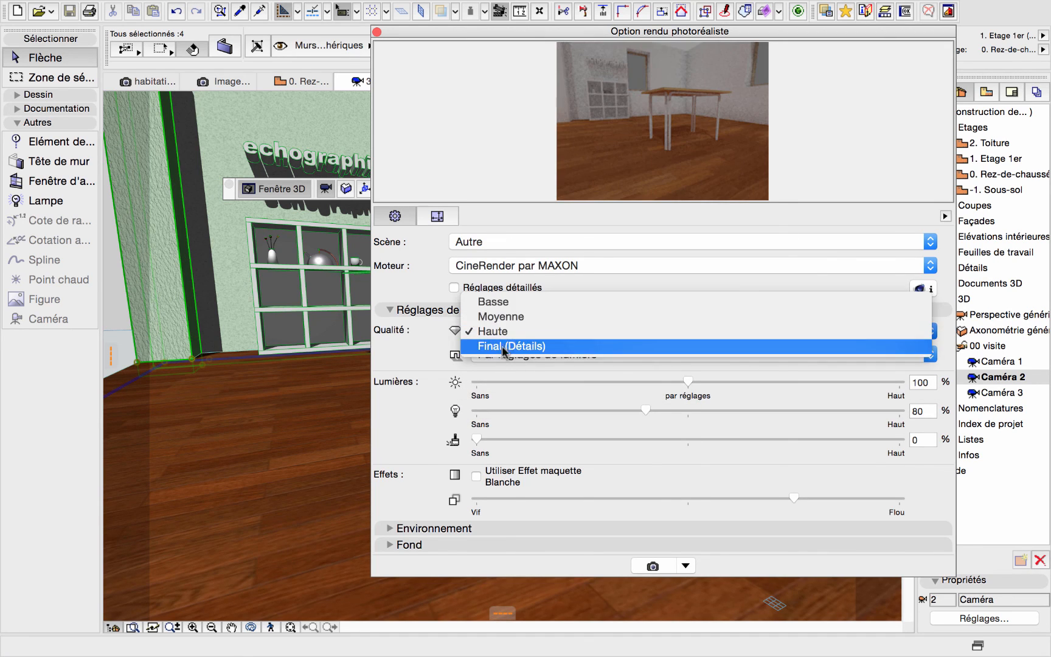
{"action": "left_click", "coordinate": [493, 301]}
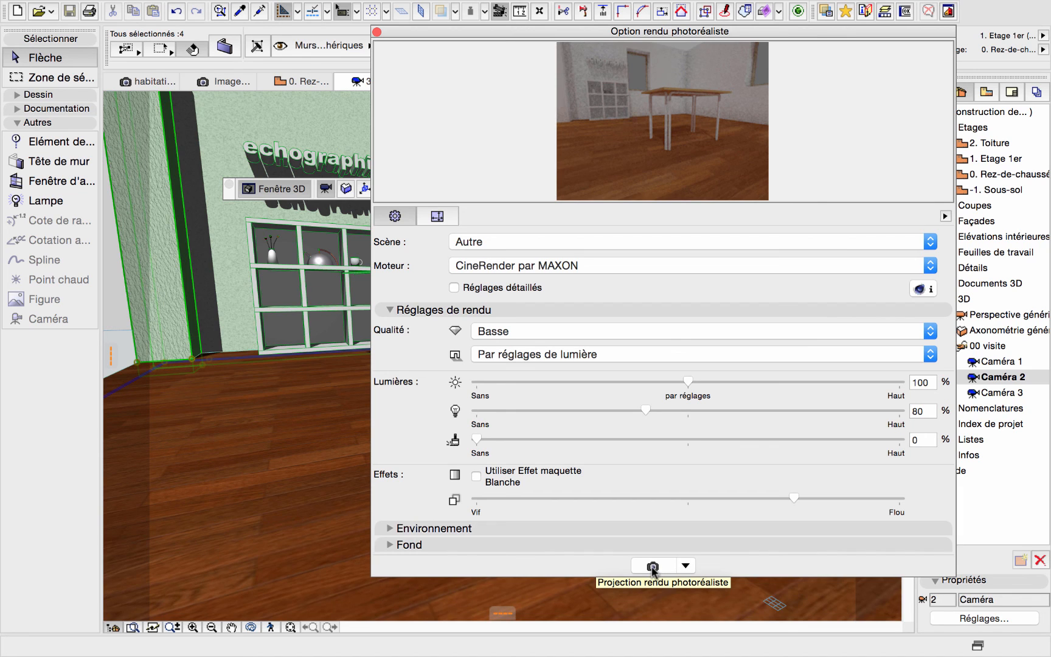
{"action": "left_click", "coordinate": [651, 567]}
{"action": "left_click_drag", "start_coordinate": [227, 193], "coordinate": [776, 173]}
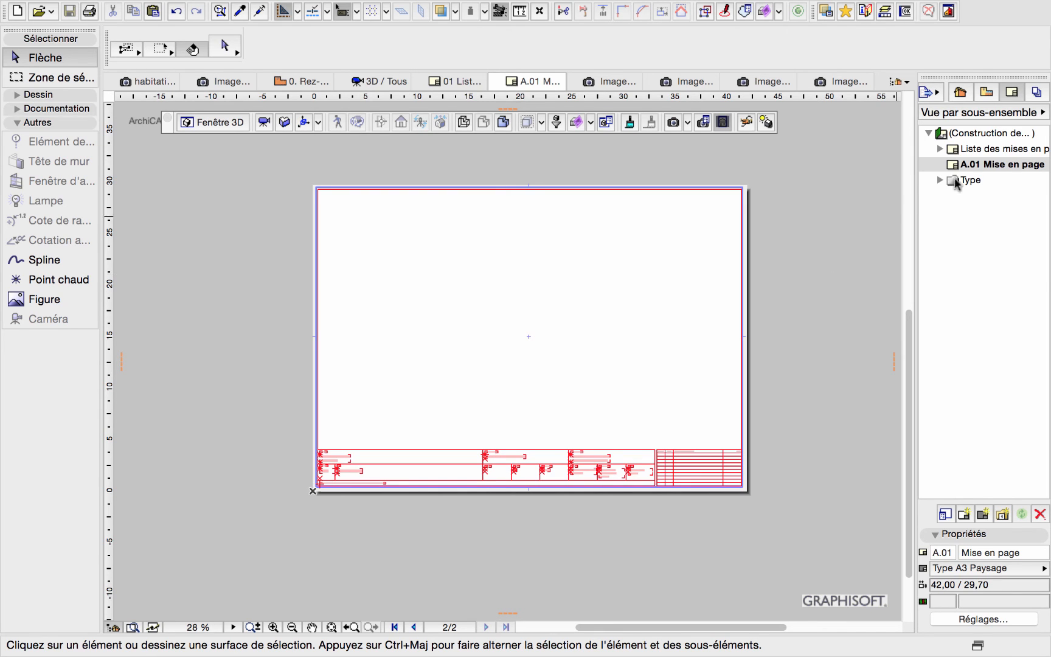
- Create a new layout in the layout book with the name Mise en page, based on Type A3 Paysage
{"action": "left_click", "coordinate": [1025, 275]}
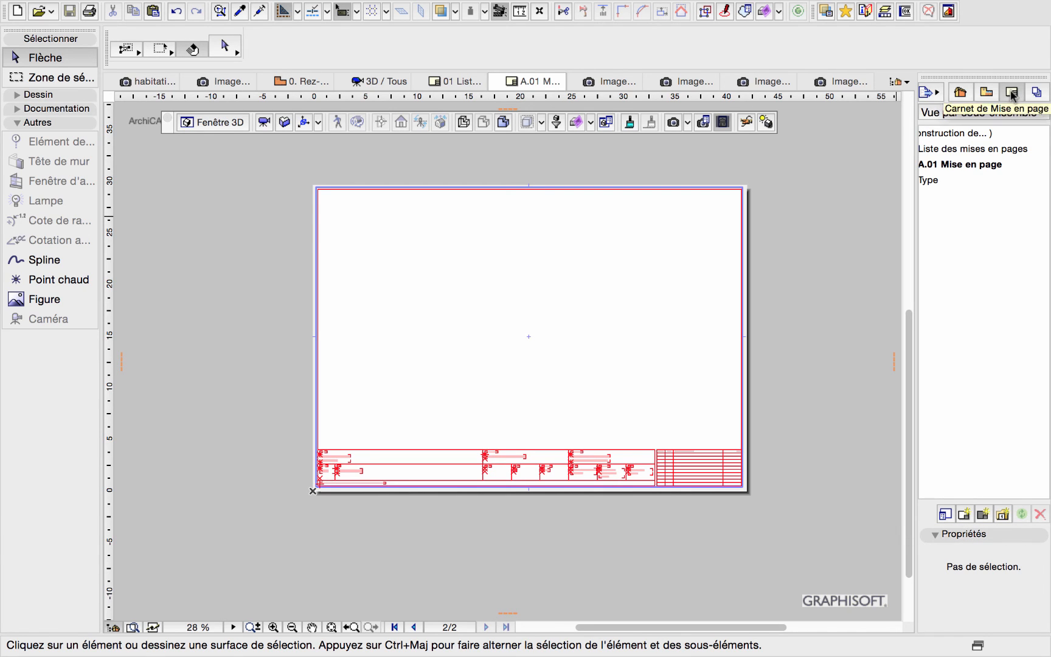
{"action": "left_click", "coordinate": [964, 514]}
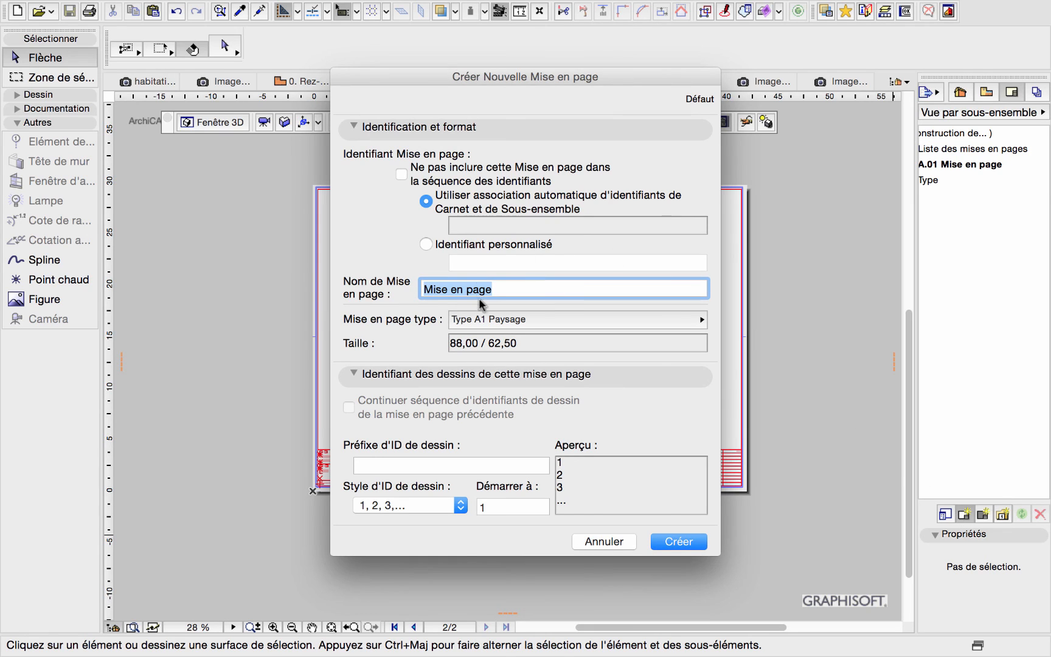
{"action": "left_click", "coordinate": [519, 320]}
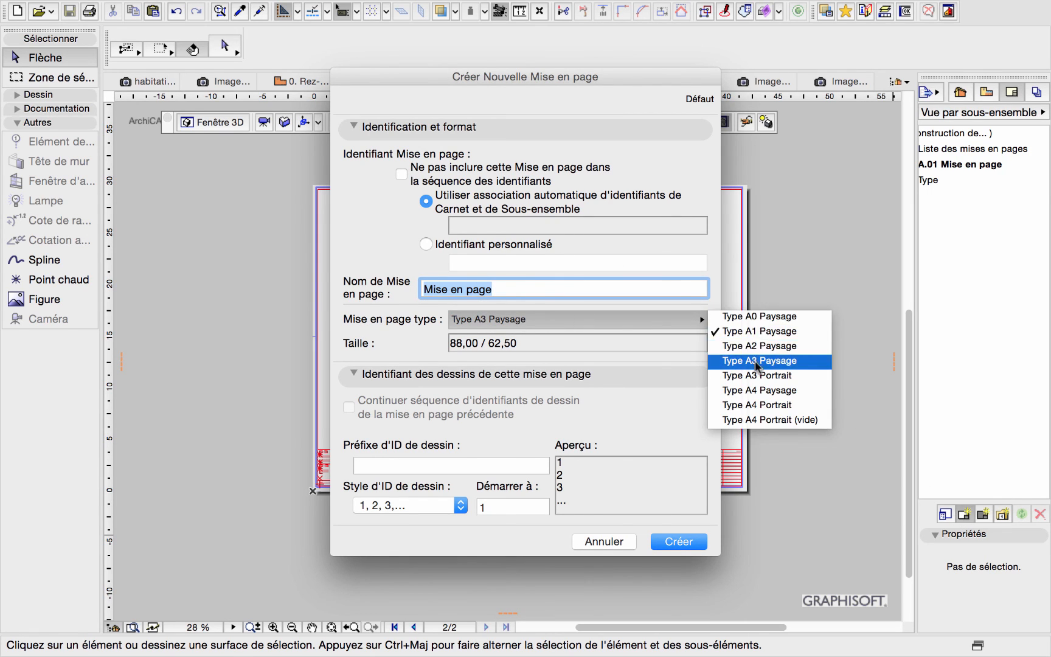
{"action": "left_click", "coordinate": [746, 362]}
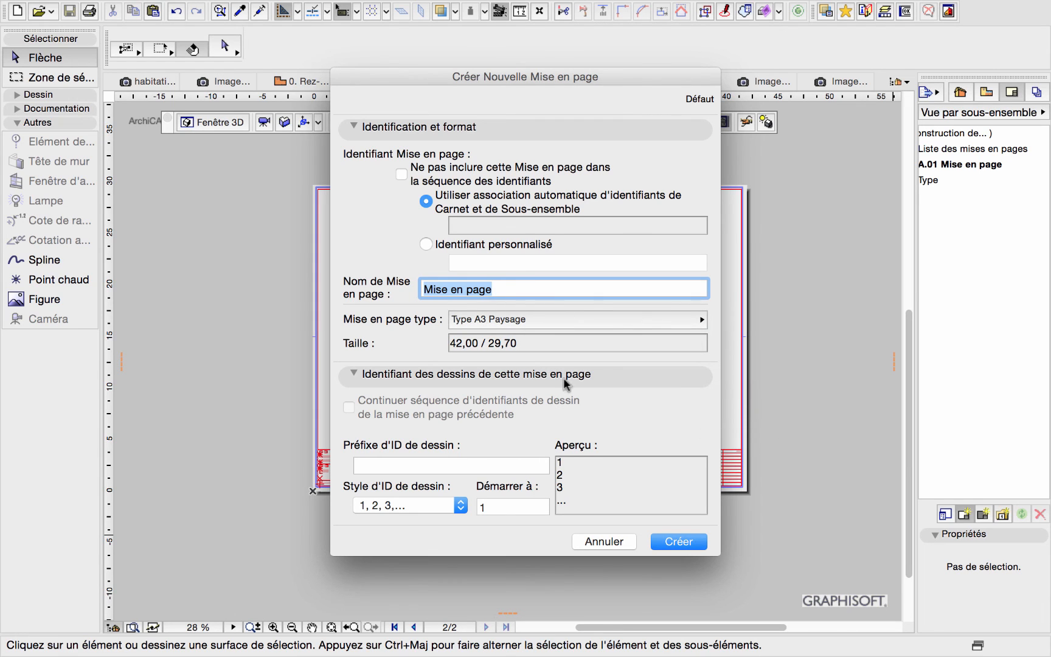
{"action": "left_click", "coordinate": [690, 541]}
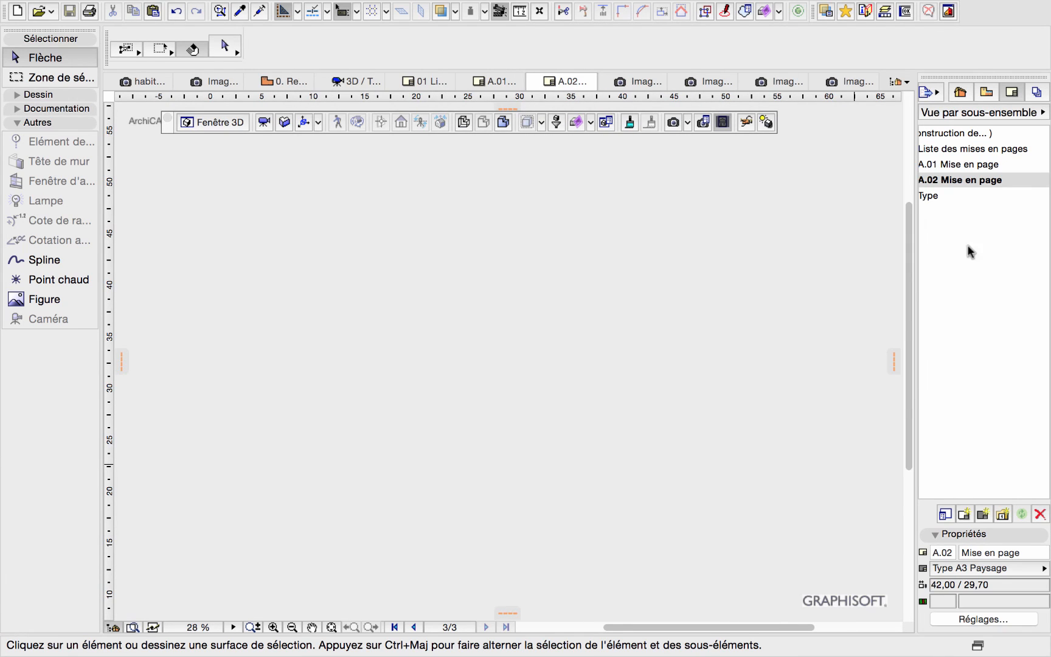
{"action": "scroll", "coordinate": [589, 408], "scroll_direction": "down", "scroll_amount": 4}
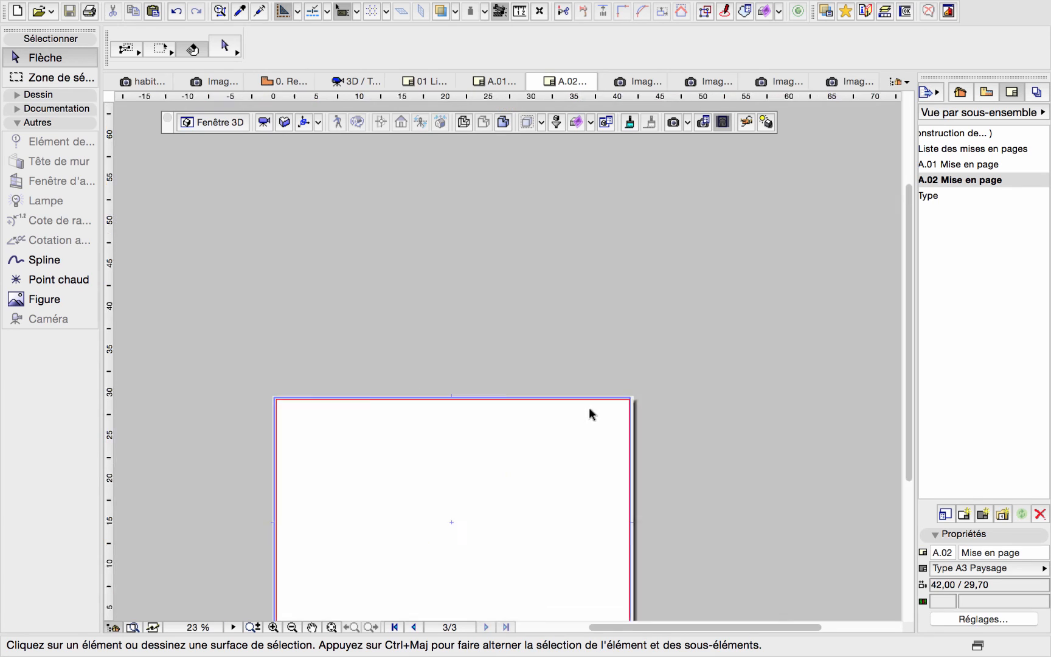
{"action": "scroll", "coordinate": [532, 487], "scroll_direction": "up", "scroll_amount": 4}
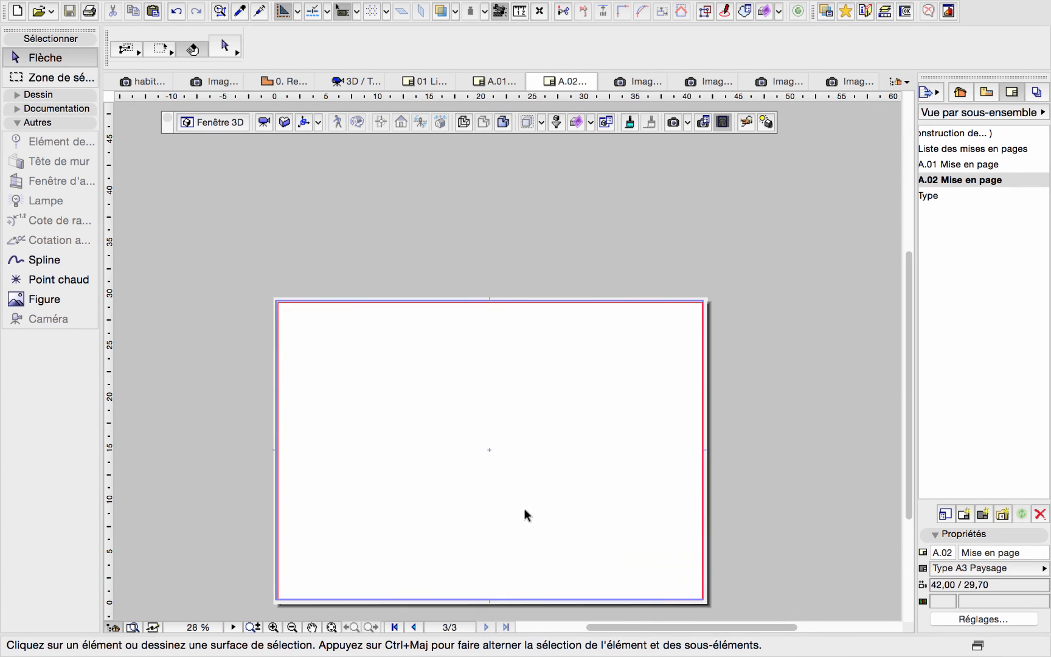
- Open the 0. Rez-de-chaussée floor plan from the project map and recall the Caméra 1 viewpoint in 3D
{"action": "left_click", "coordinate": [960, 93]}
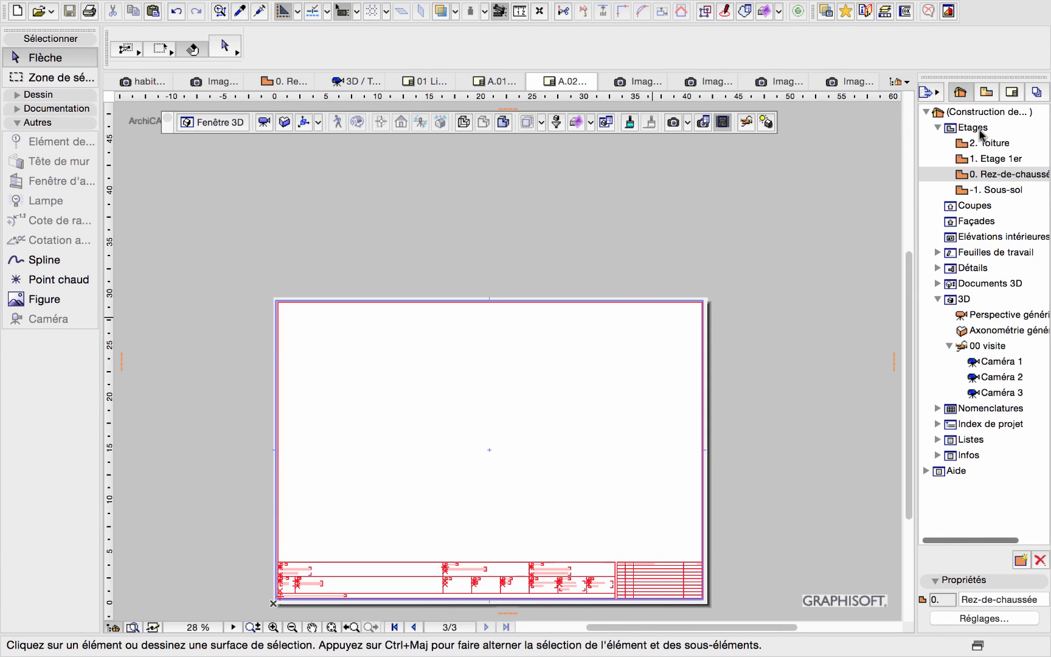
{"action": "left_click", "coordinate": [1001, 175]}
{"action": "double_click", "coordinate": [1000, 176]}
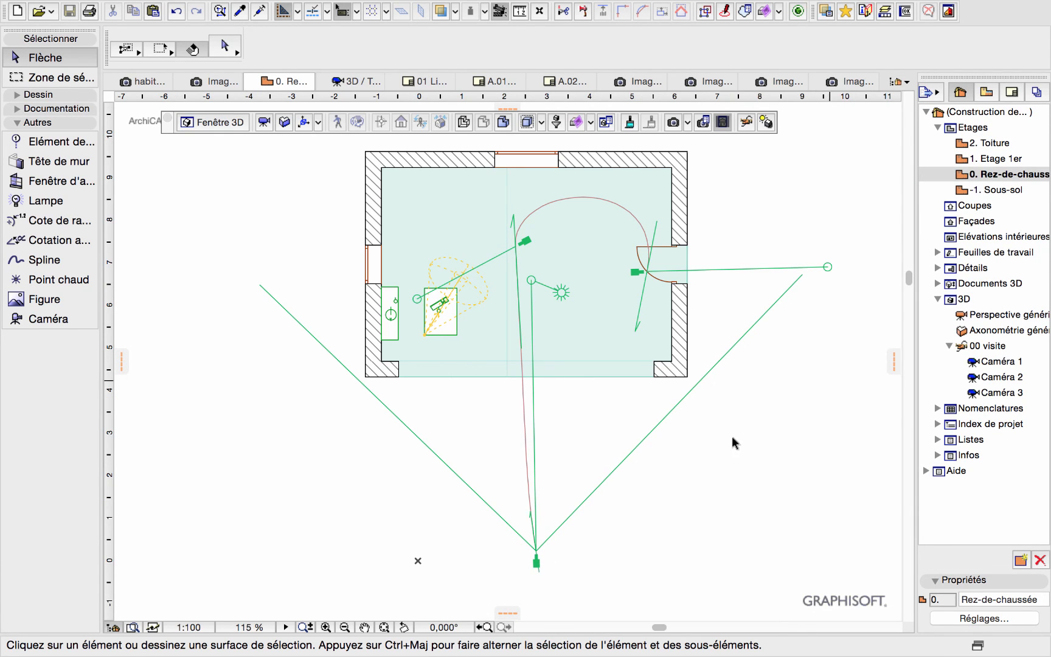
{"action": "left_click", "coordinate": [995, 362]}
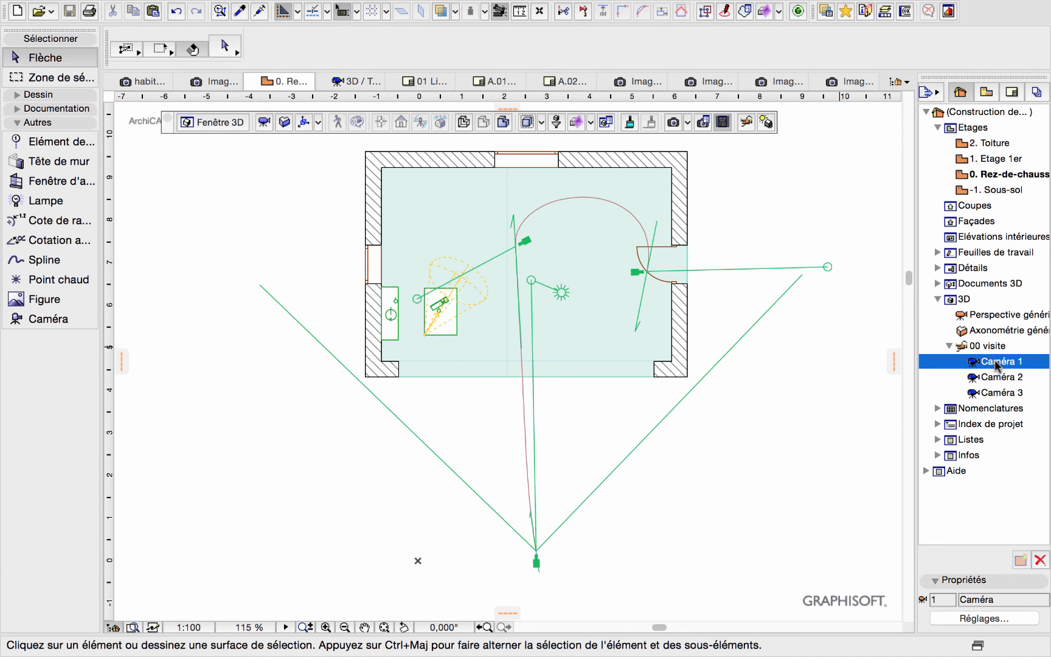
{"action": "double_click", "coordinate": [996, 361]}
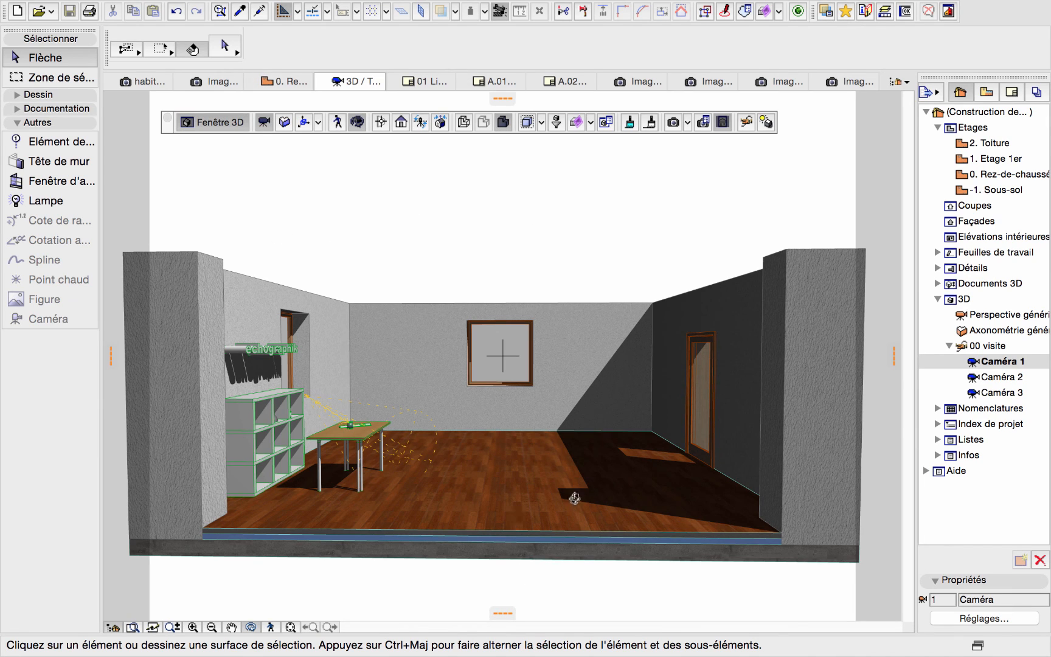
- Save the Caméra 1 viewpoint as a view and place it at the centre of layout A.02
{"action": "right_click", "coordinate": [997, 364]}
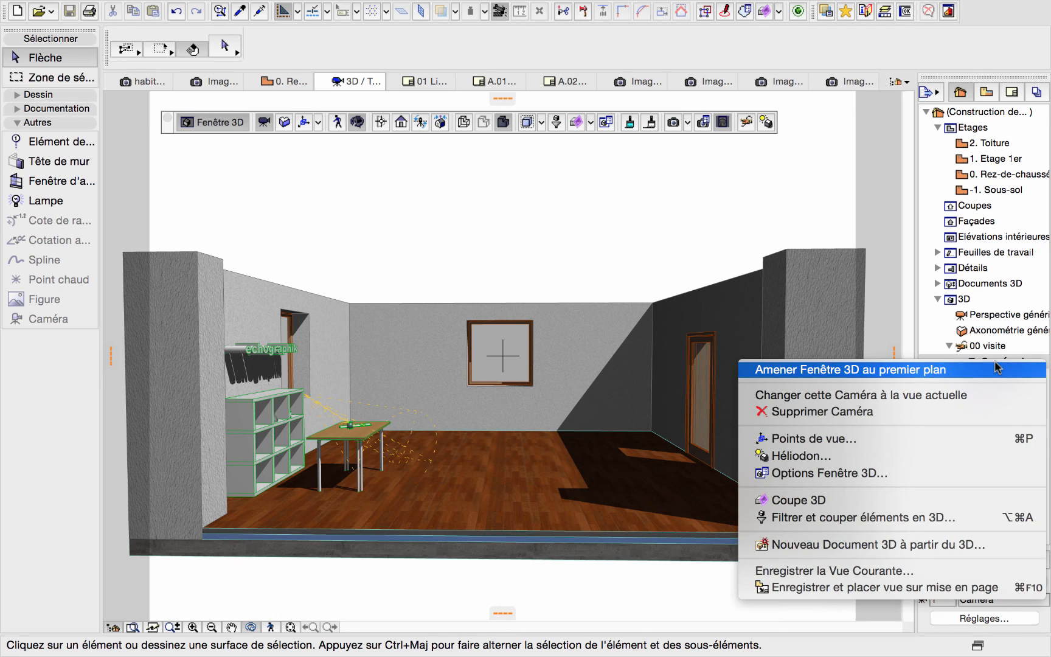
{"action": "left_click", "coordinate": [799, 586]}
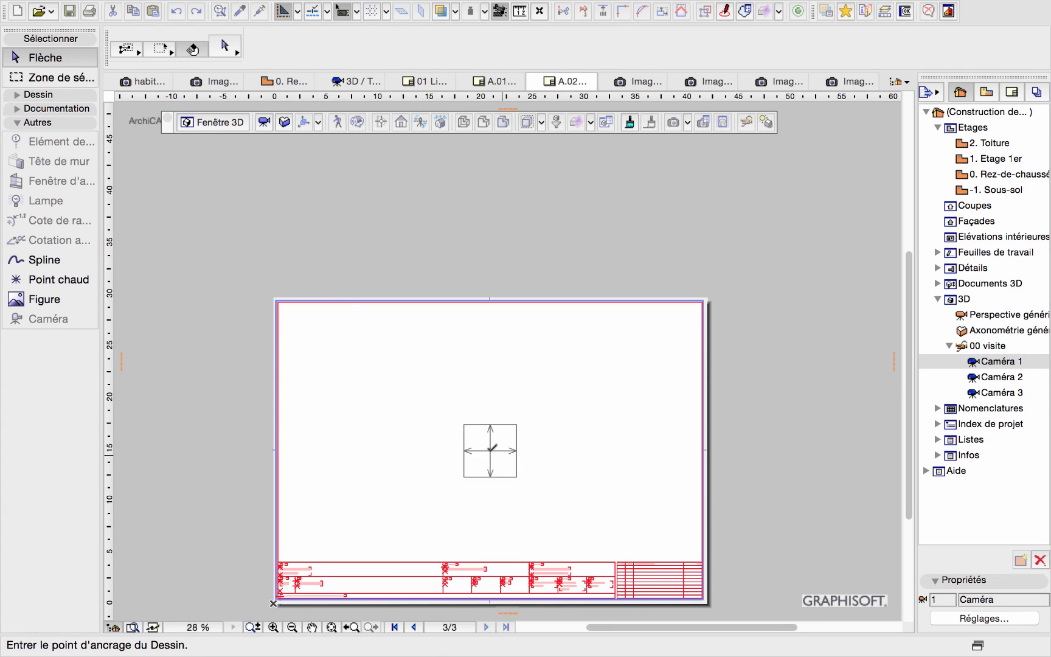
{"action": "left_click", "coordinate": [491, 450]}
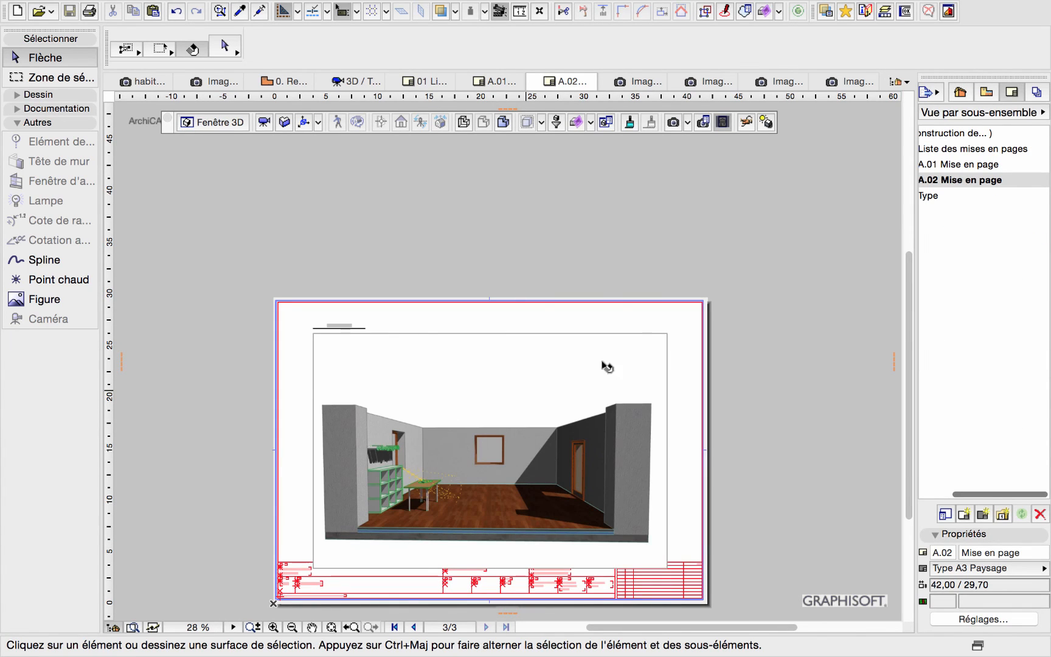
- Resize the placed Caméra (1) drawing proportionally from its lower-left corner to about 16 cm wide on the layout
{"action": "left_click", "coordinate": [643, 340]}
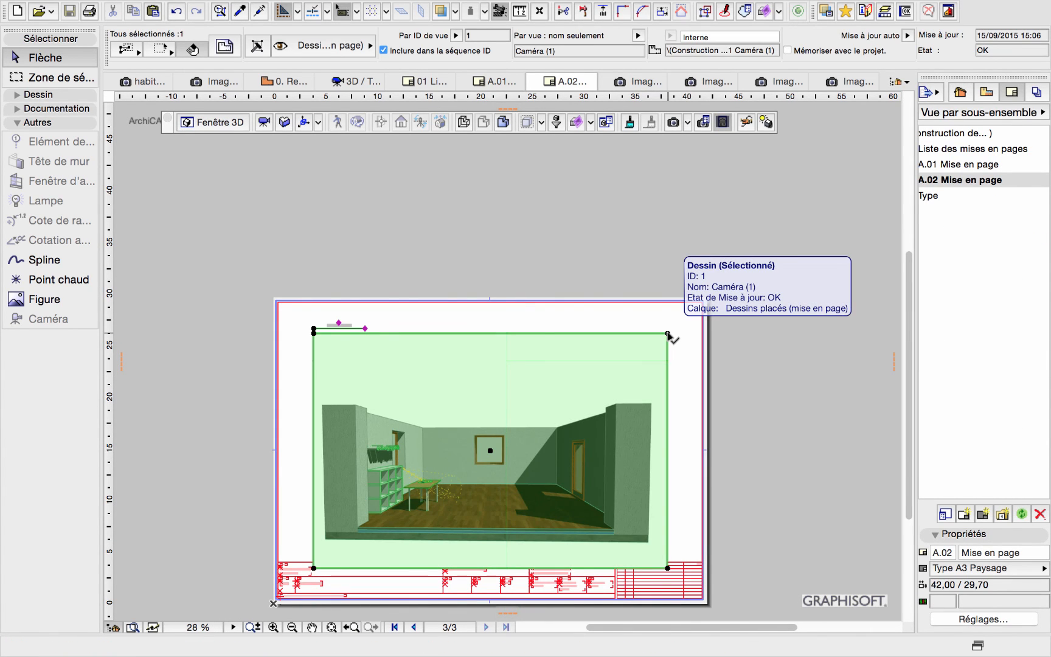
{"action": "left_click", "coordinate": [667, 333]}
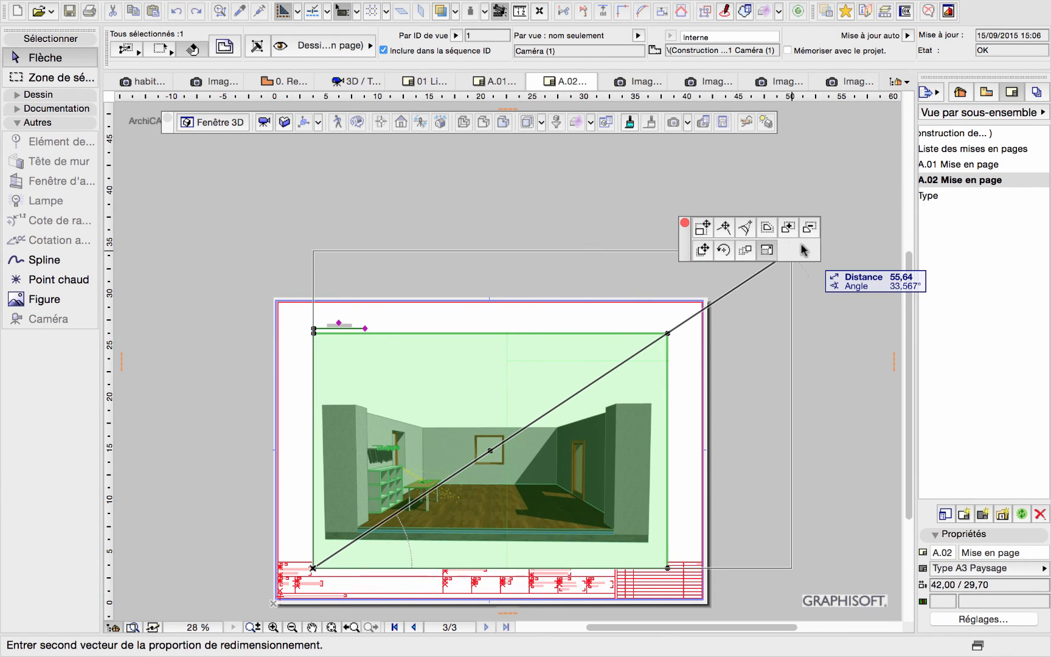
{"action": "left_click", "coordinate": [472, 457]}
{"action": "scroll", "coordinate": [445, 532], "scroll_direction": "up", "scroll_amount": 2}
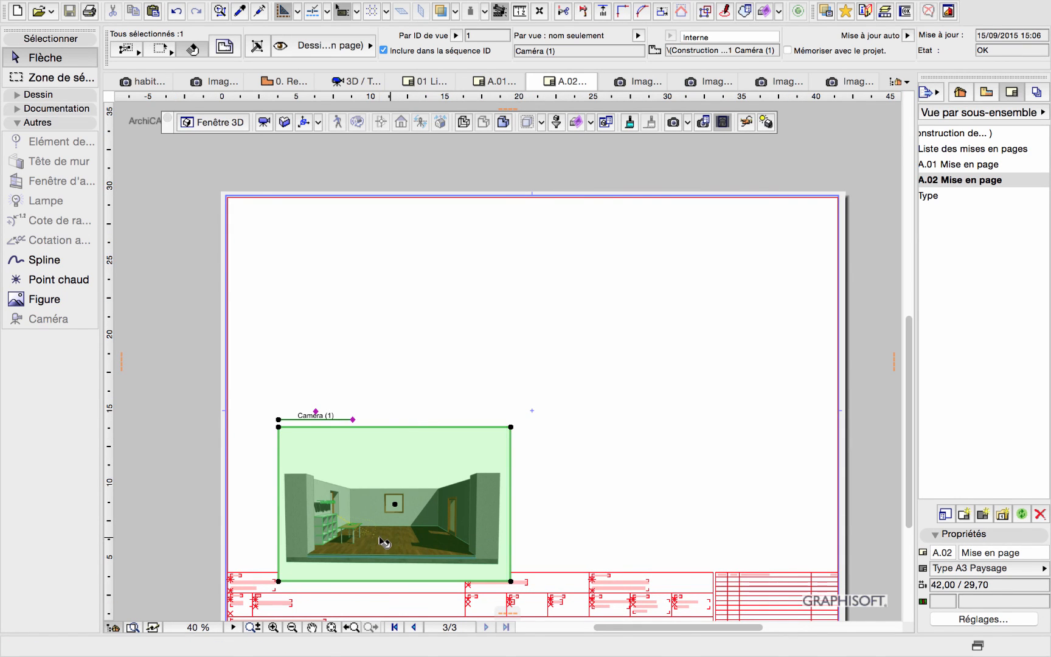
- Move the reduced Caméra (1) drawing above the title block and extend the top edge of its frame upward
{"action": "left_click", "coordinate": [314, 428]}
{"action": "left_click", "coordinate": [316, 292]}
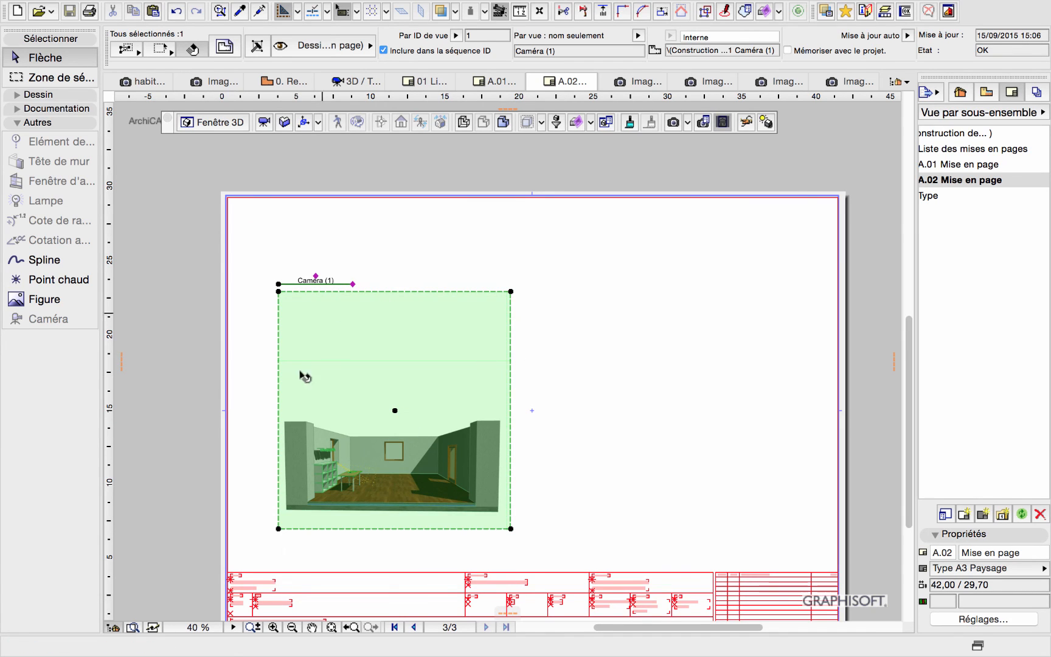
- Review the 3D window options, including the window size in pixels, and accept them as they are
{"action": "left_click", "coordinate": [606, 124]}
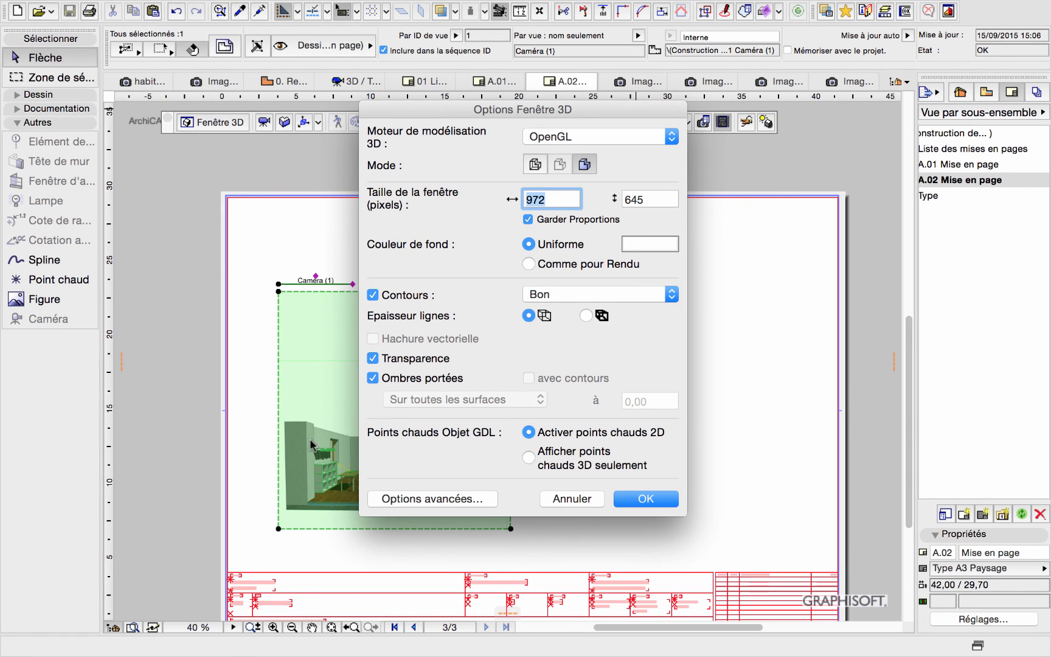
{"action": "left_click", "coordinate": [647, 499]}
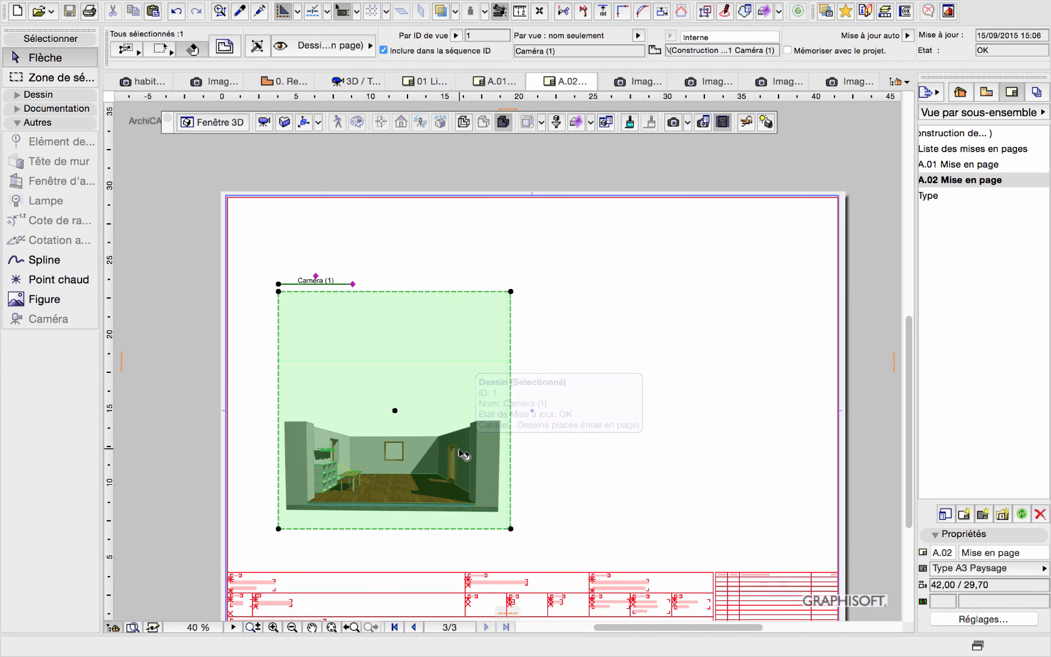